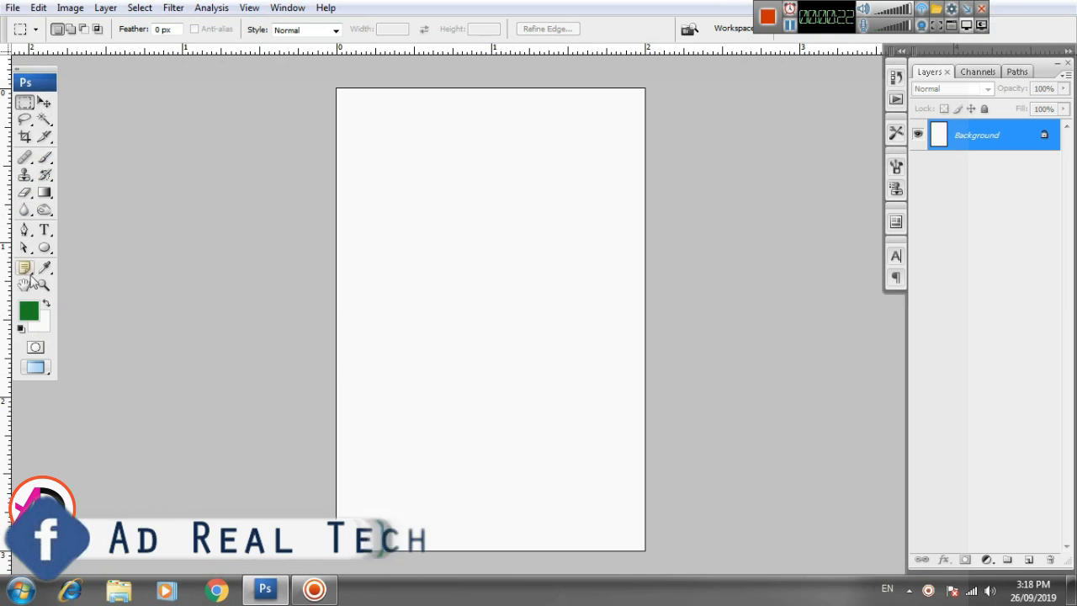
- Switch to the Rectangle tool and set its shape colour to a strong red
left_click(44, 247)
left_click(96, 248)
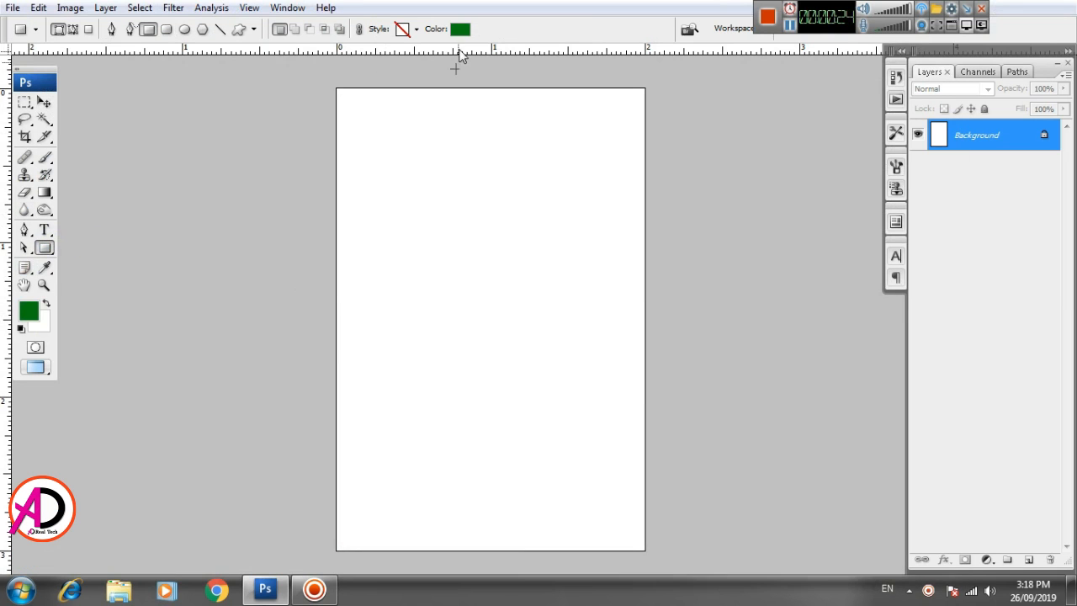
left_click(459, 30)
left_click(856, 271)
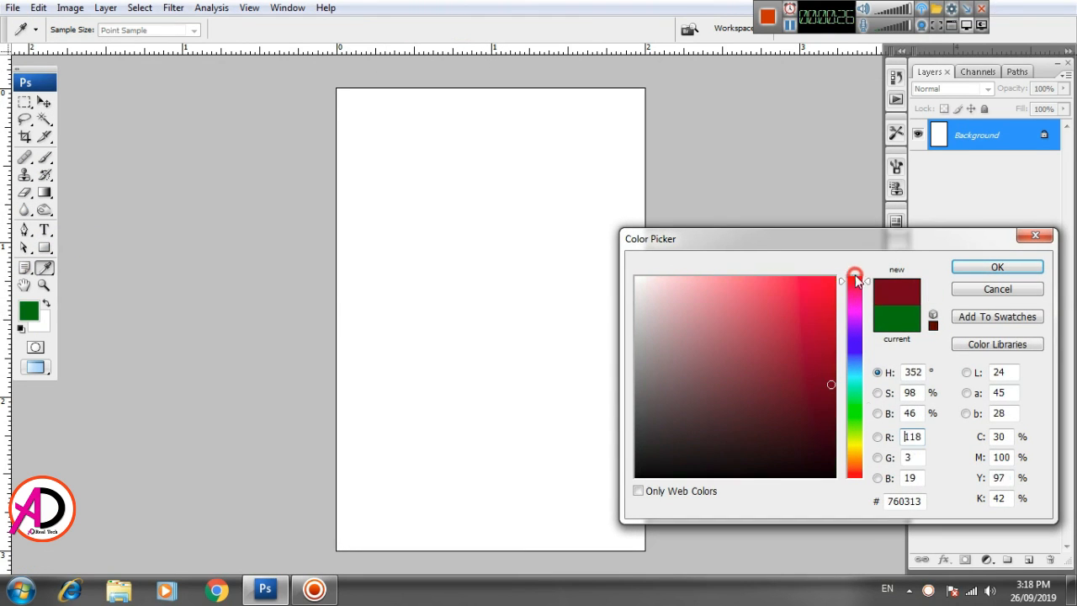
left_click_drag(839, 284, 839, 296)
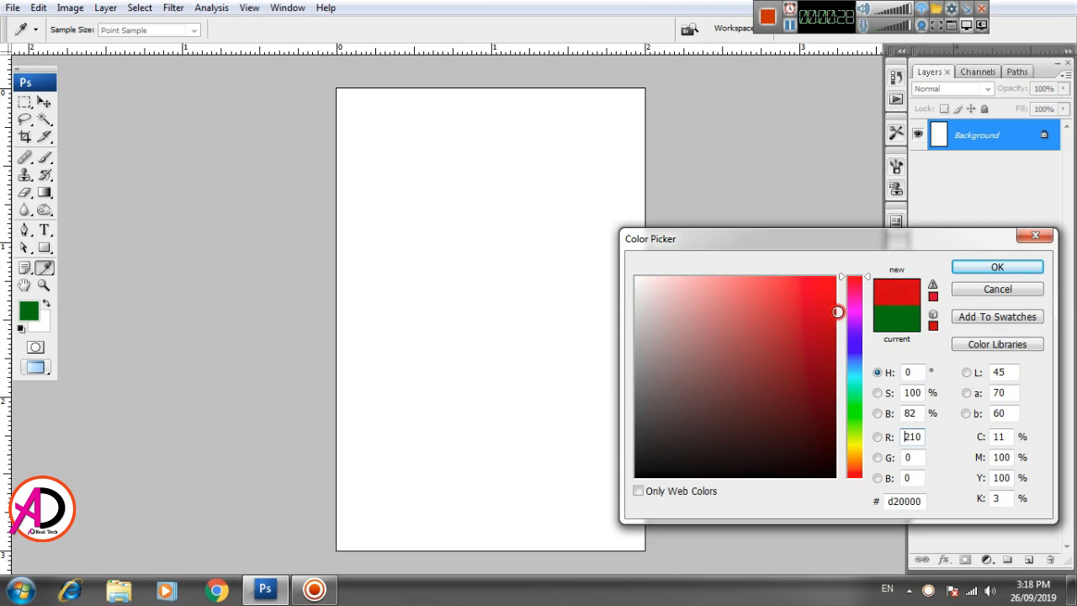
left_click(994, 268)
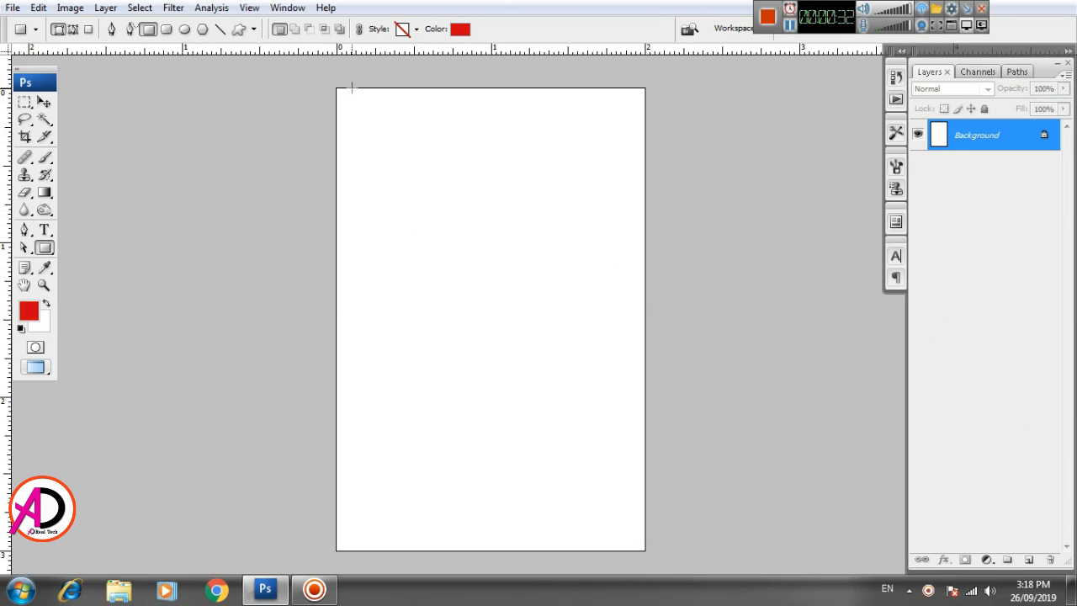
- Drag a tall red rectangle down the left side from the page's top edge
left_click_drag(351, 88, 382, 479)
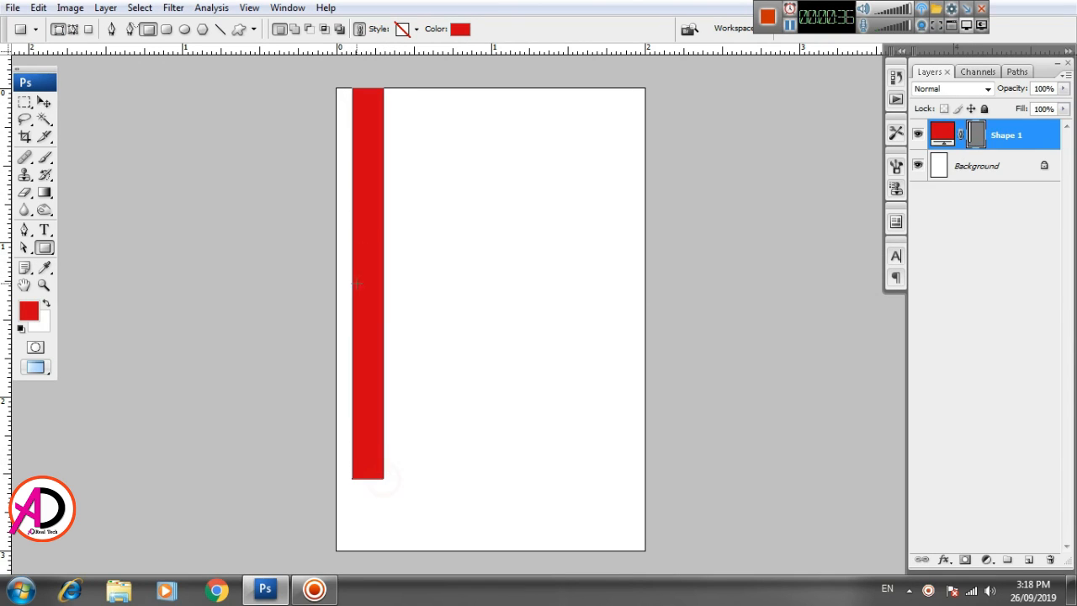
left_click(48, 104)
left_click(584, 289)
scroll(432, 325, "up", 1)
scroll(433, 325, "down", 2)
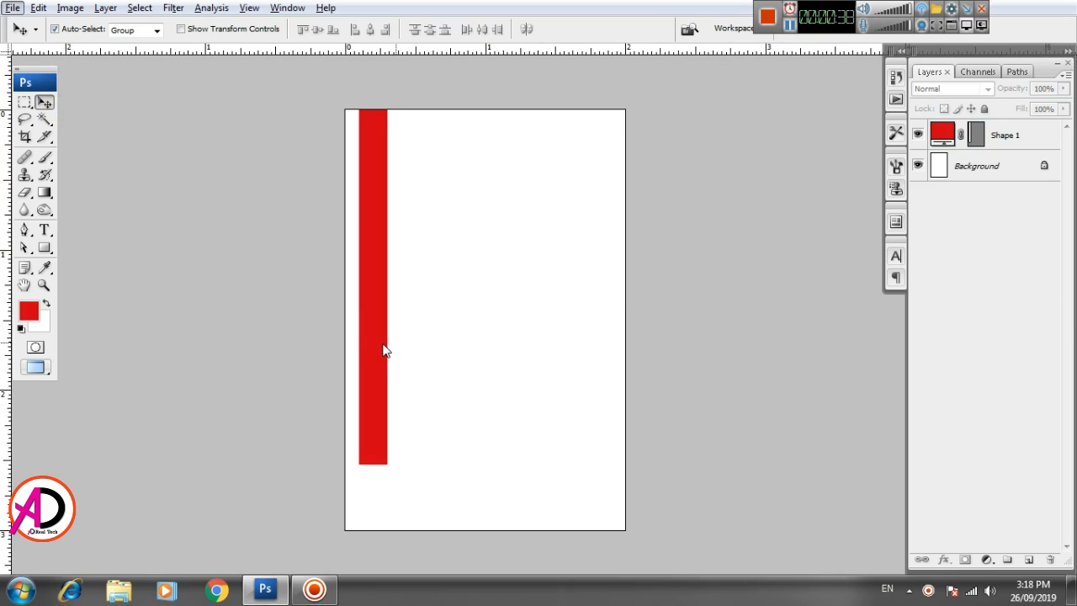
- Duplicate the red bar just to its right and narrow the copy to about half width
left_click_drag(382, 350, 407, 352)
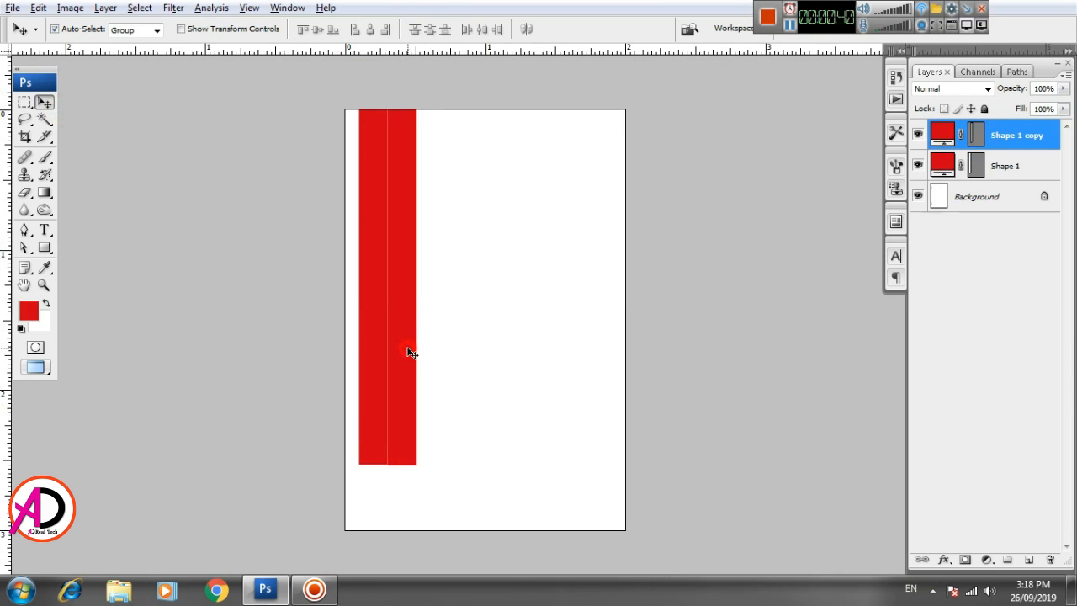
key("ctrl+t")
left_click_drag(418, 287, 402, 286)
key("Return")
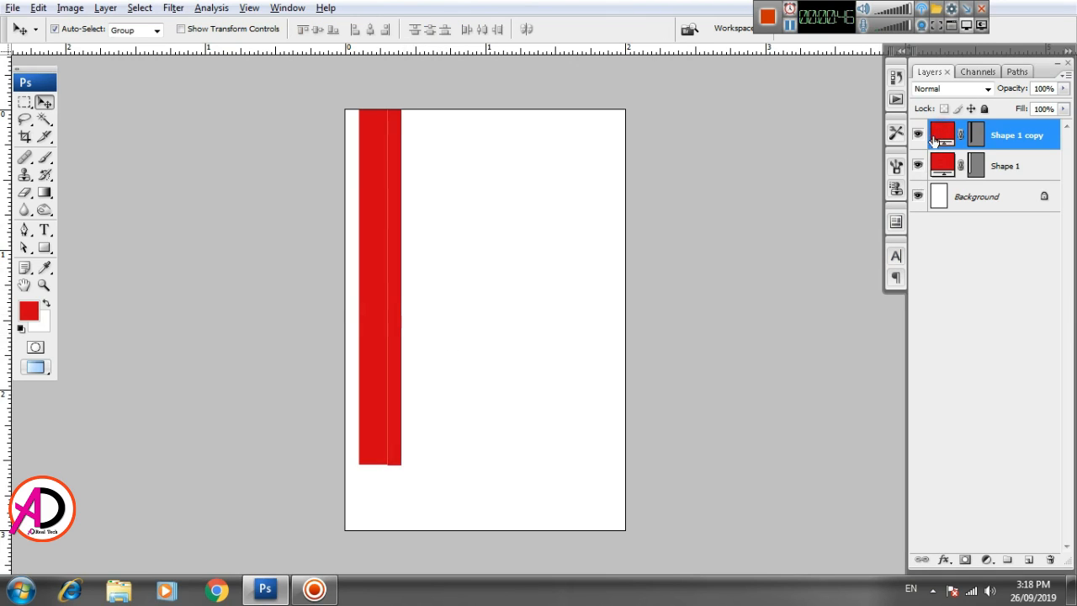
- Recolour the copied bar's fill to bright yellow
left_click(45, 247)
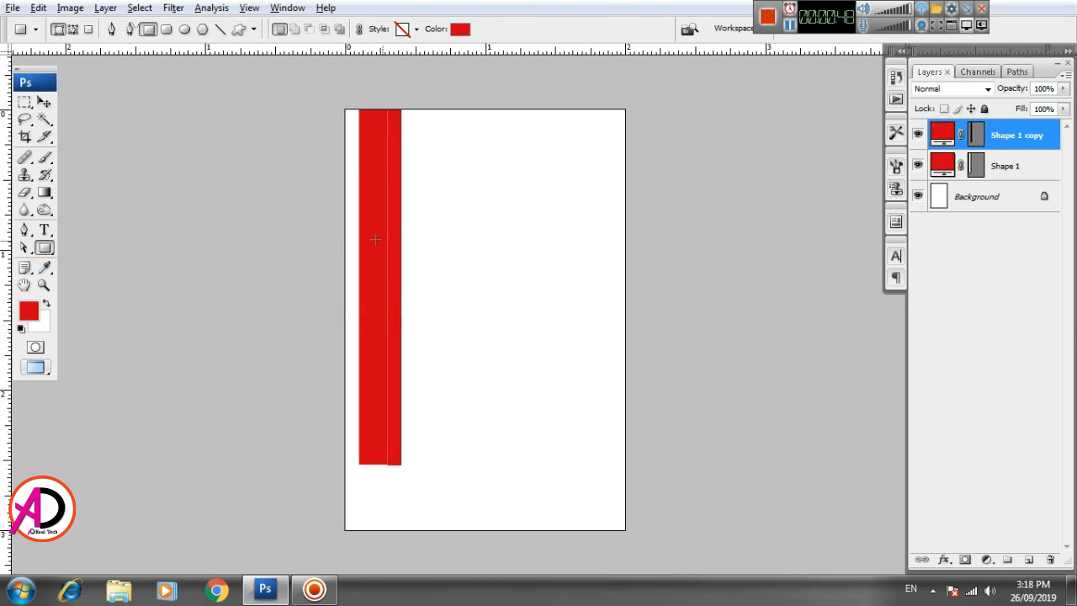
left_click(465, 30)
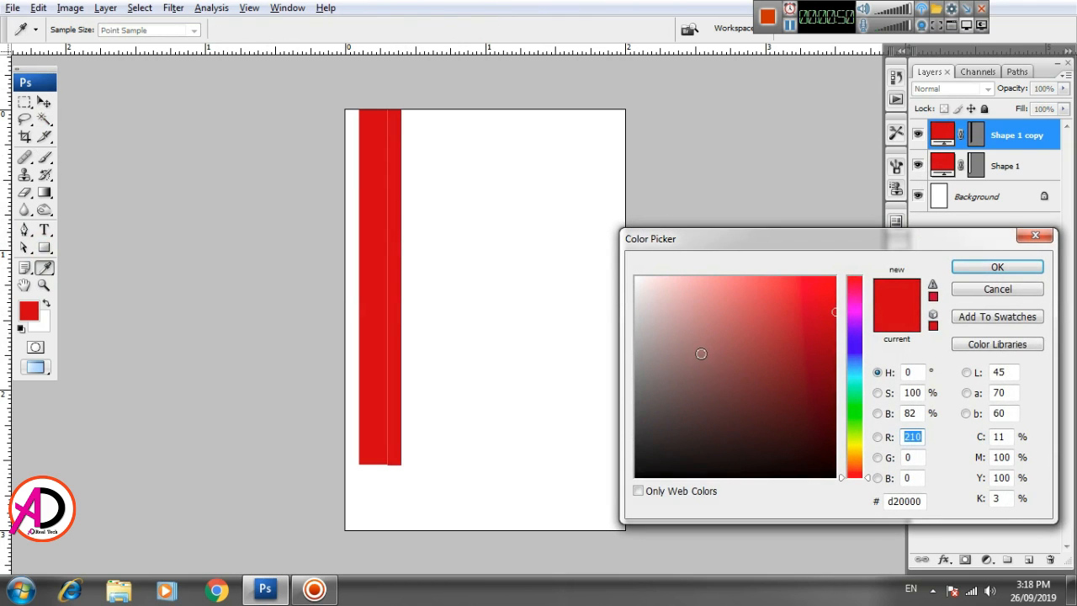
left_click_drag(689, 372, 704, 418)
left_click(1001, 291)
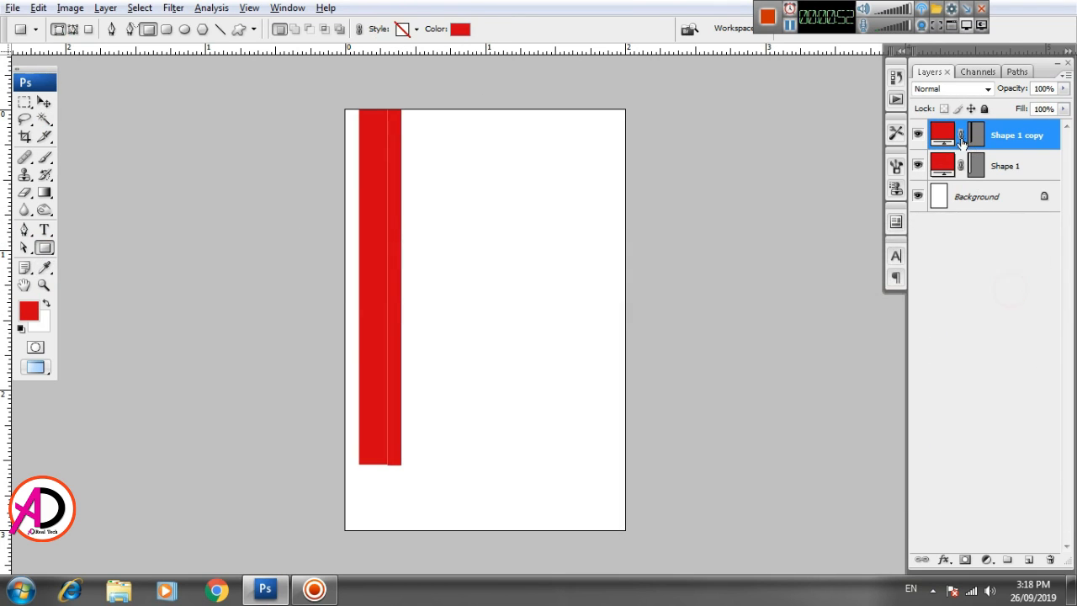
double_click(942, 135)
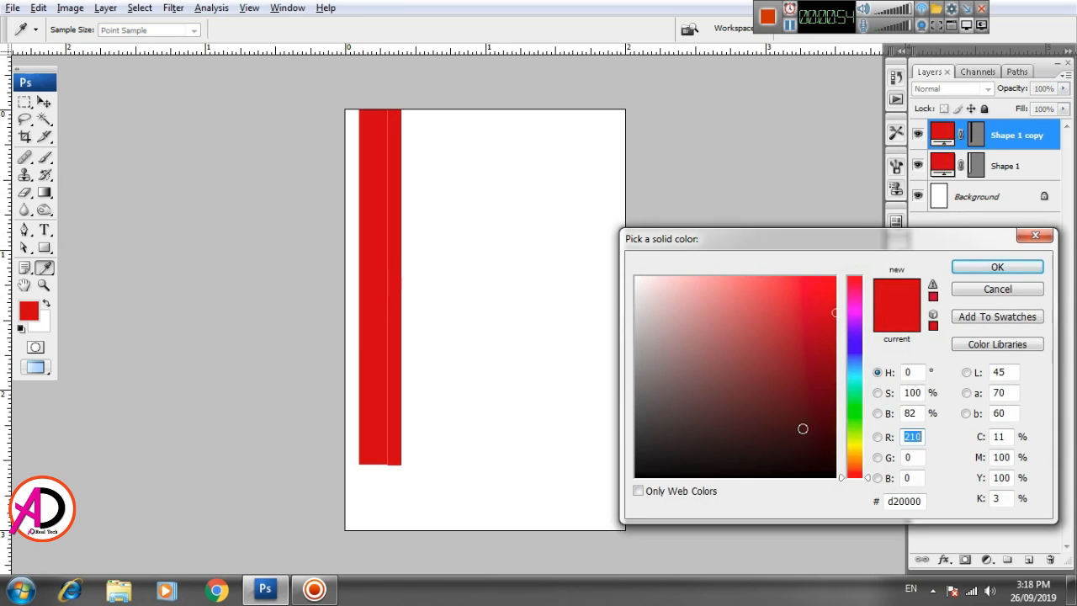
left_click_drag(860, 457, 855, 446)
left_click(831, 284)
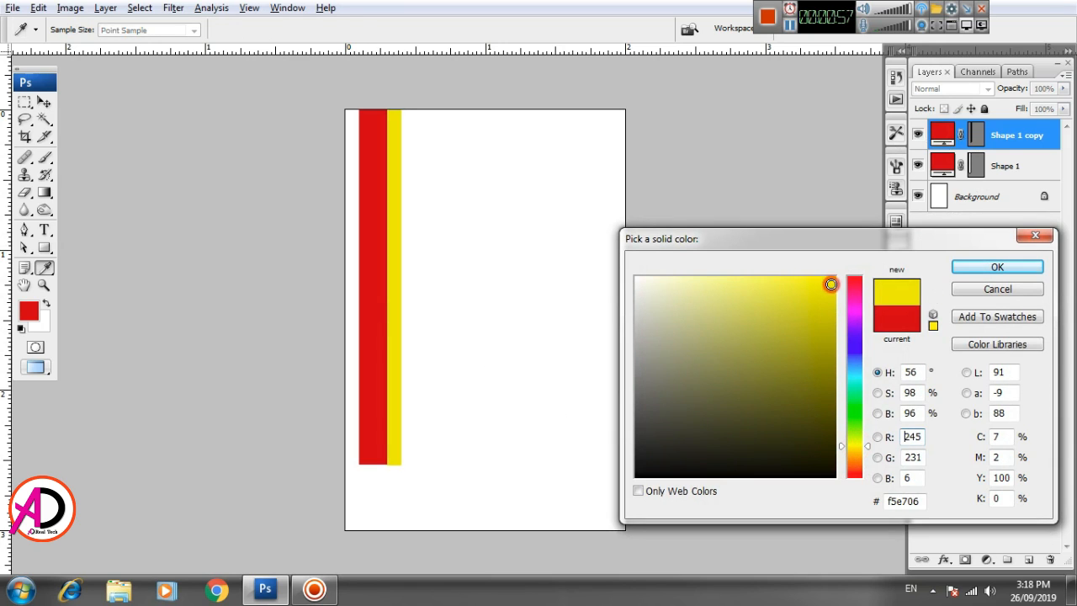
left_click(984, 268)
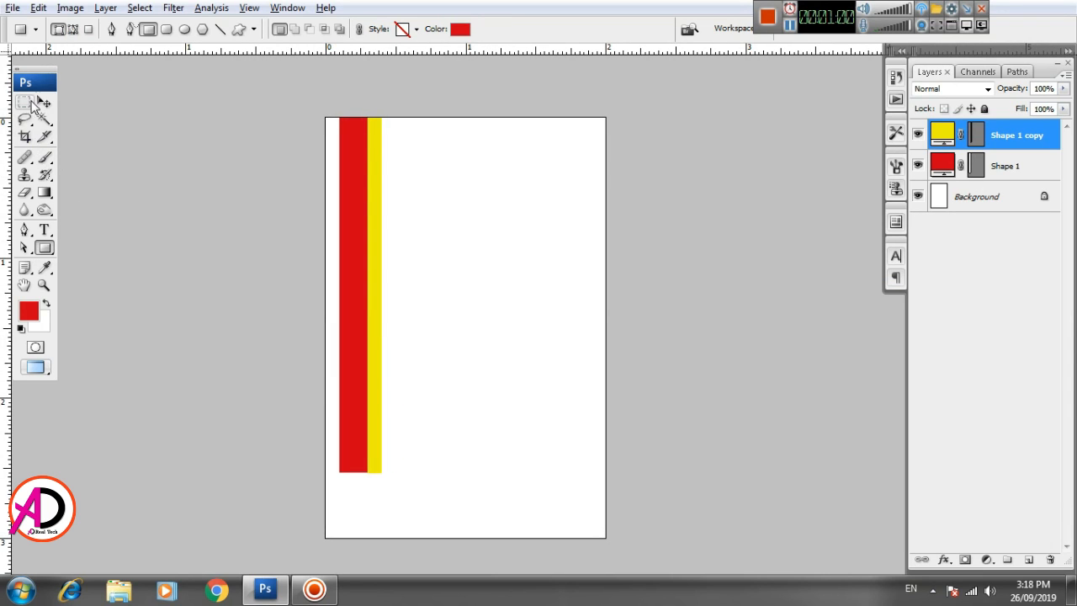
- Select the yellow stripe with the Move tool and fit the whole page in view
left_click(44, 102)
left_click(382, 382)
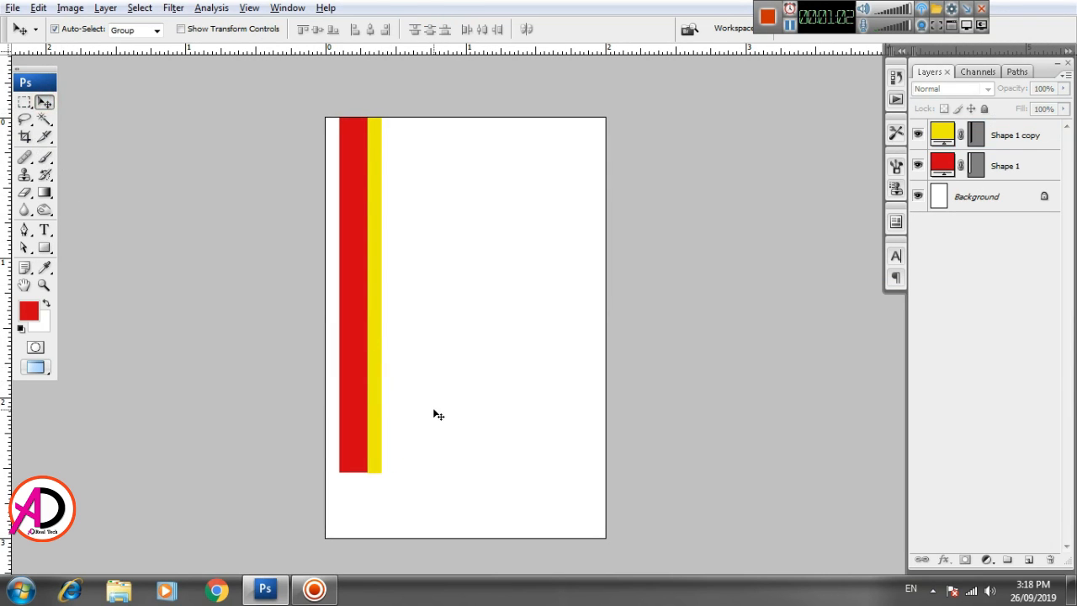
left_click(371, 428)
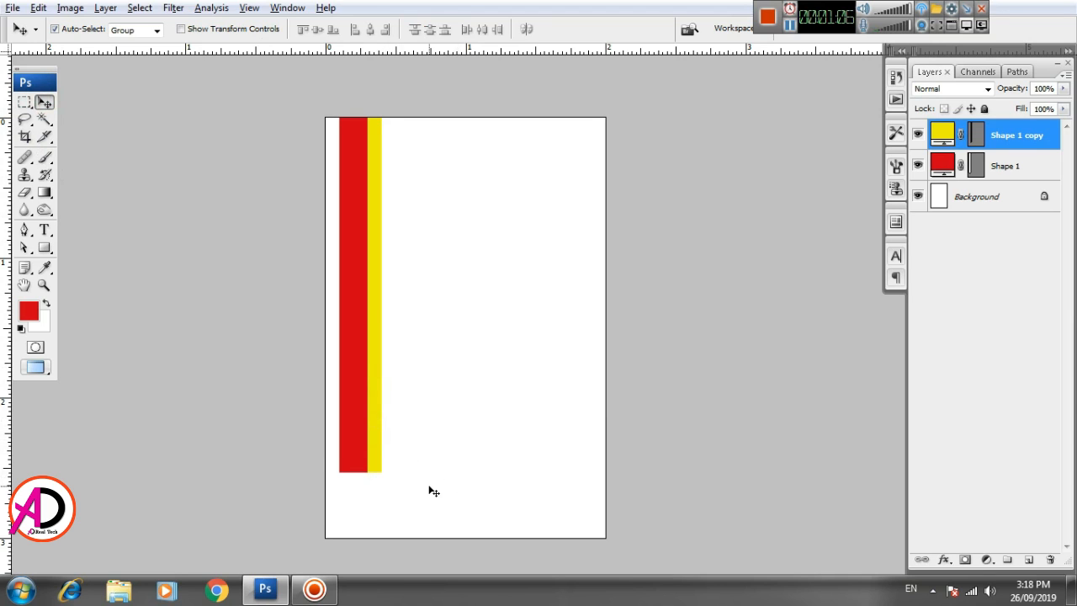
key("ctrl+plus")
key("ctrl+plus")
key("ctrl+plus")
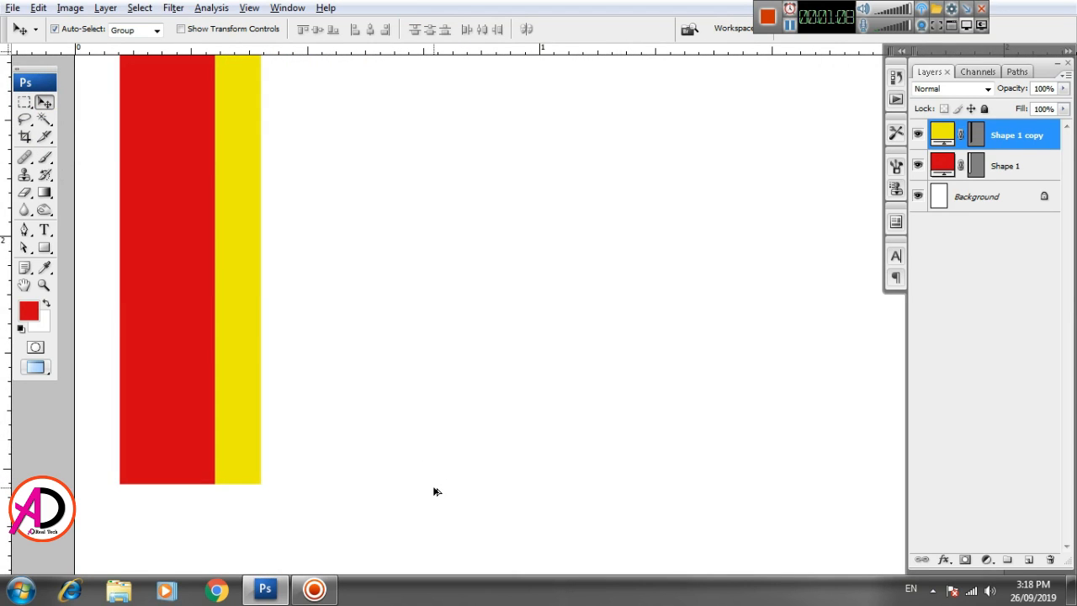
key("ctrl+minus")
key("ctrl+minus")
key("ctrl+minus")
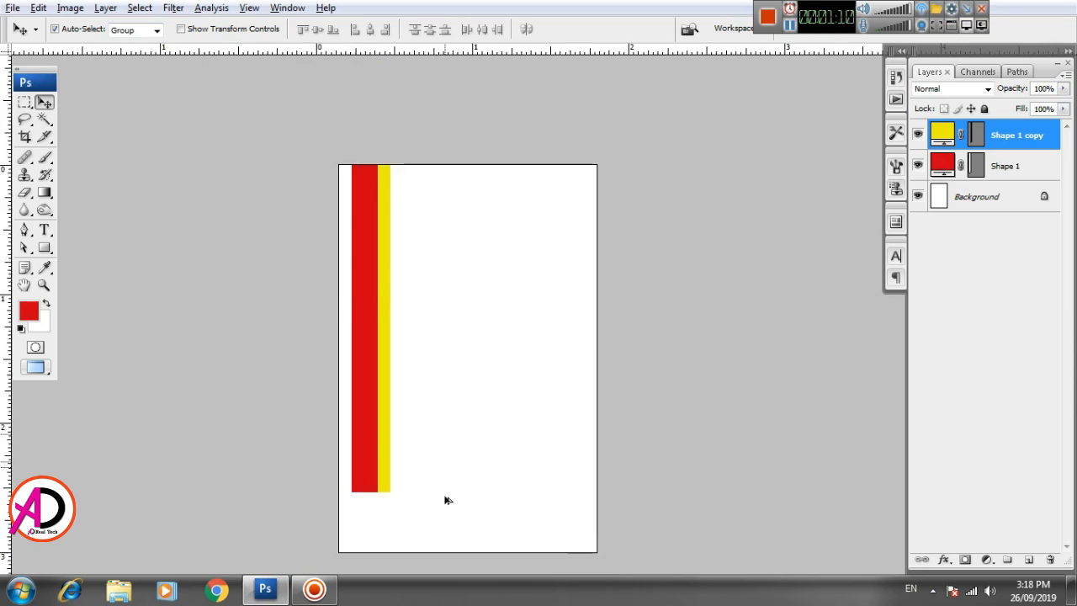
key("ctrl+0")
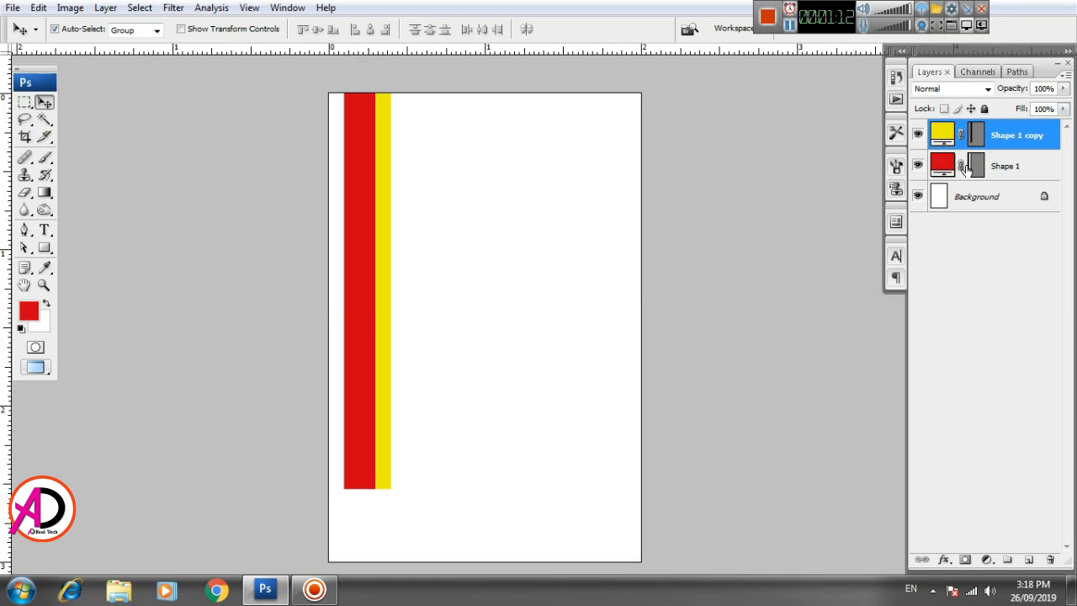
- Merge the red bar and yellow stripe layers into one layer
left_click(1002, 166)
left_click(1007, 132)
left_click(1010, 167, "shift")
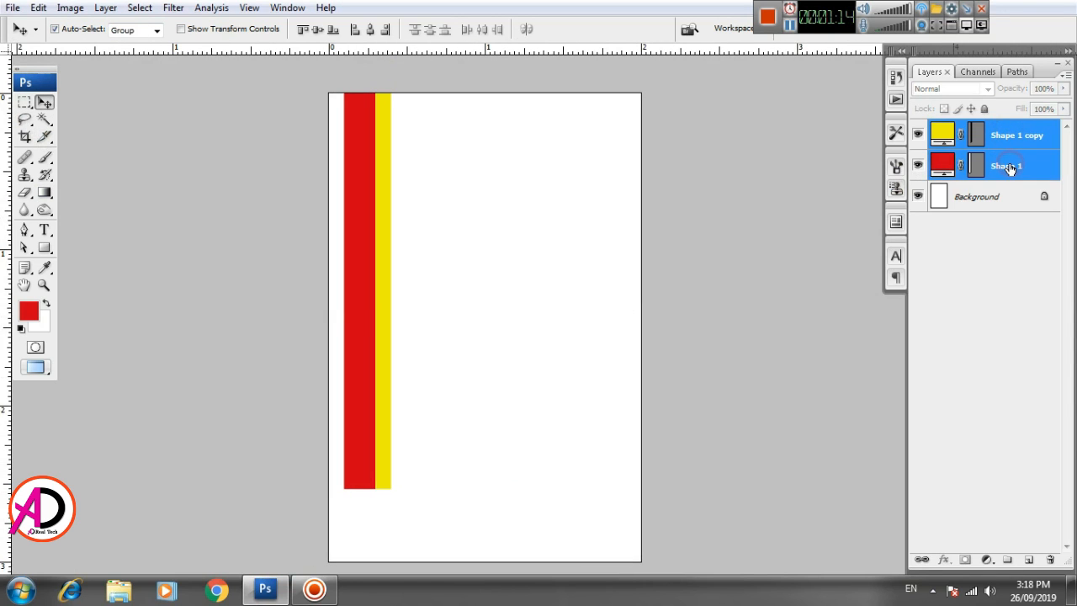
key("ctrl+e")
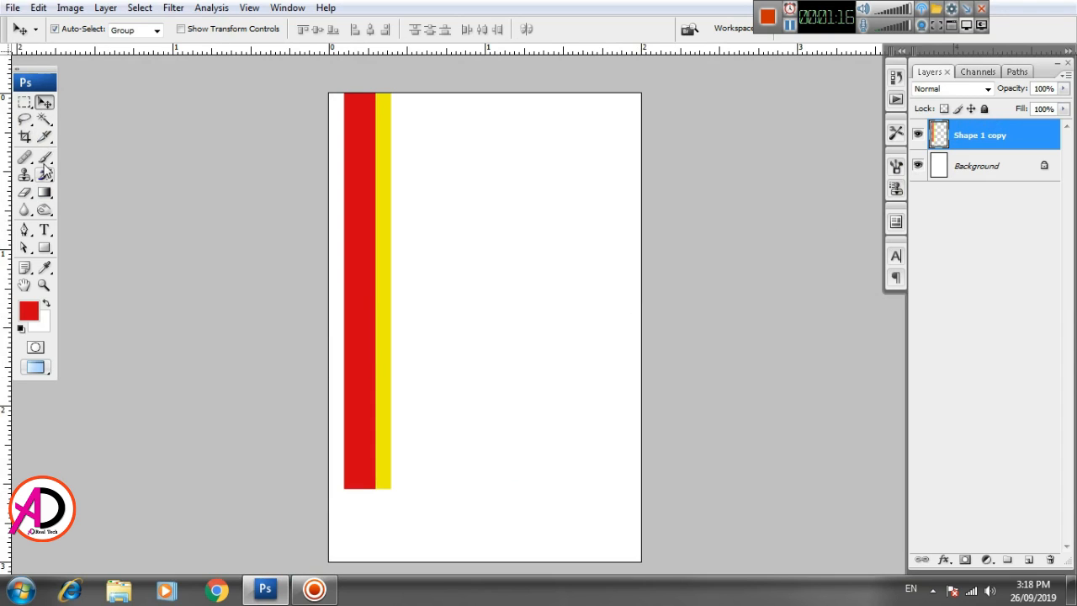
- Delete an elliptical circle from the merged stripes near the top, then deselect
left_click(24, 102)
left_click(63, 113)
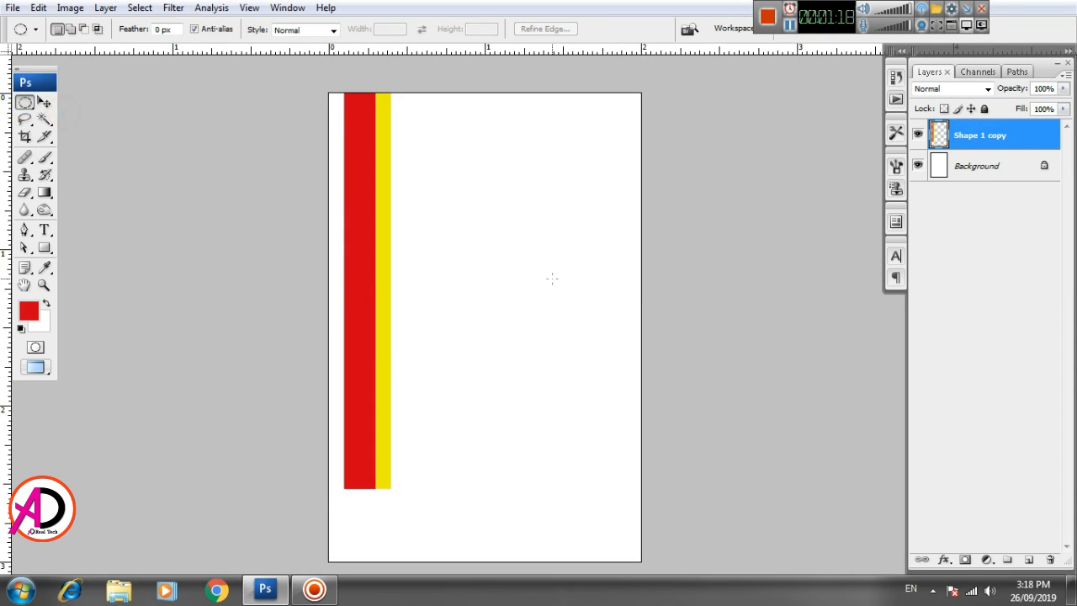
left_click_drag(443, 178, 378, 152)
key("Delete")
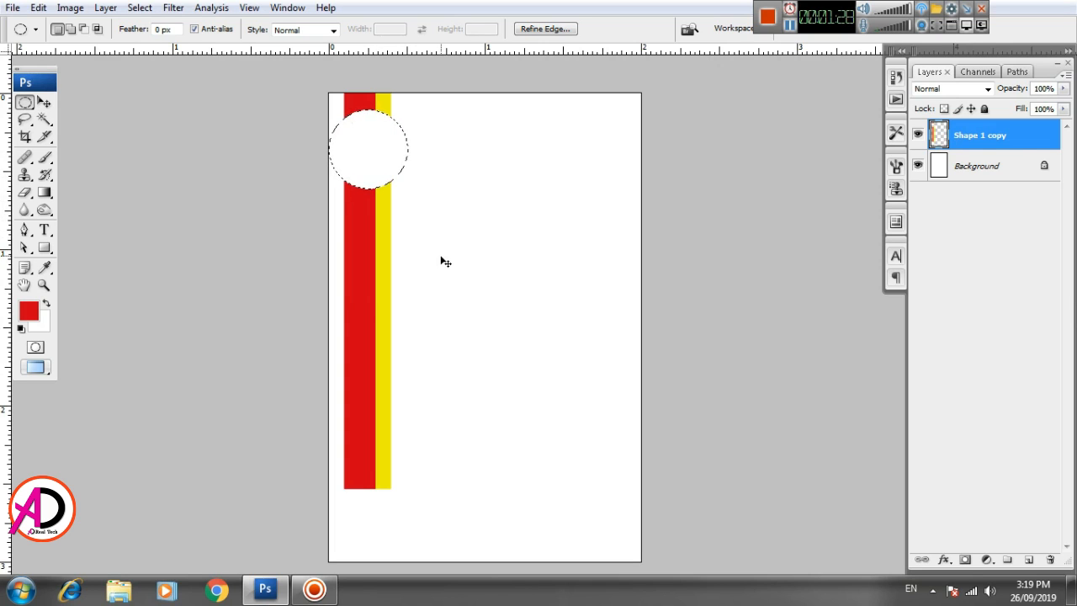
key("ctrl+d")
scroll(430, 272, "up", 1)
scroll(433, 275, "down", 3)
scroll(439, 286, "up", 1)
left_click_drag(477, 296, 476, 313)
scroll(191, 329, "up", 1)
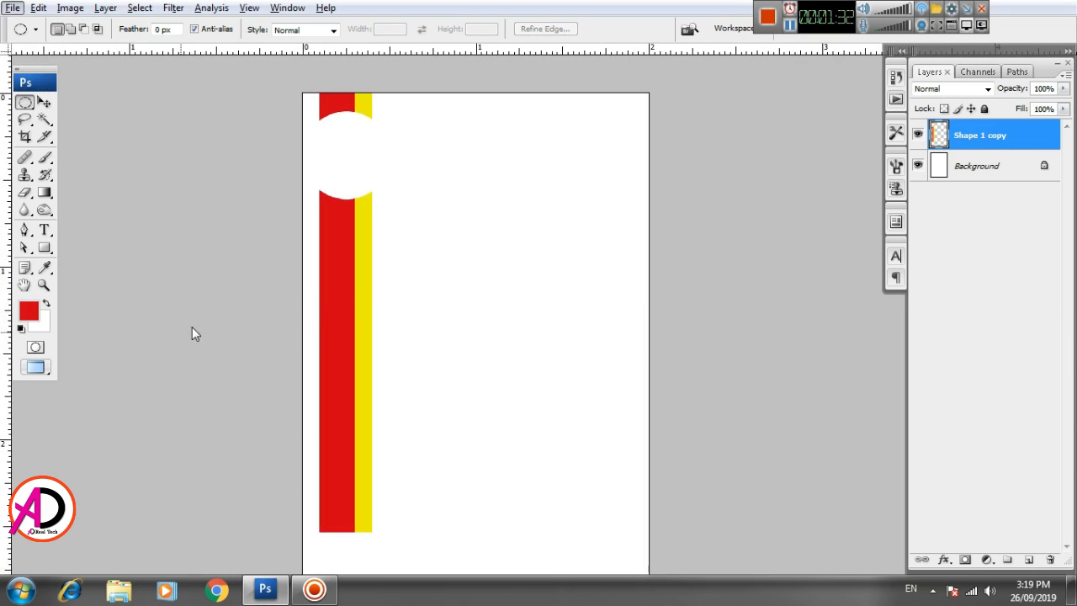
key("alt+space")
mouse_move(420, 343)
left_mouse_down()
mouse_move(415, 312)
mouse_move(422, 329)
left_mouse_up()
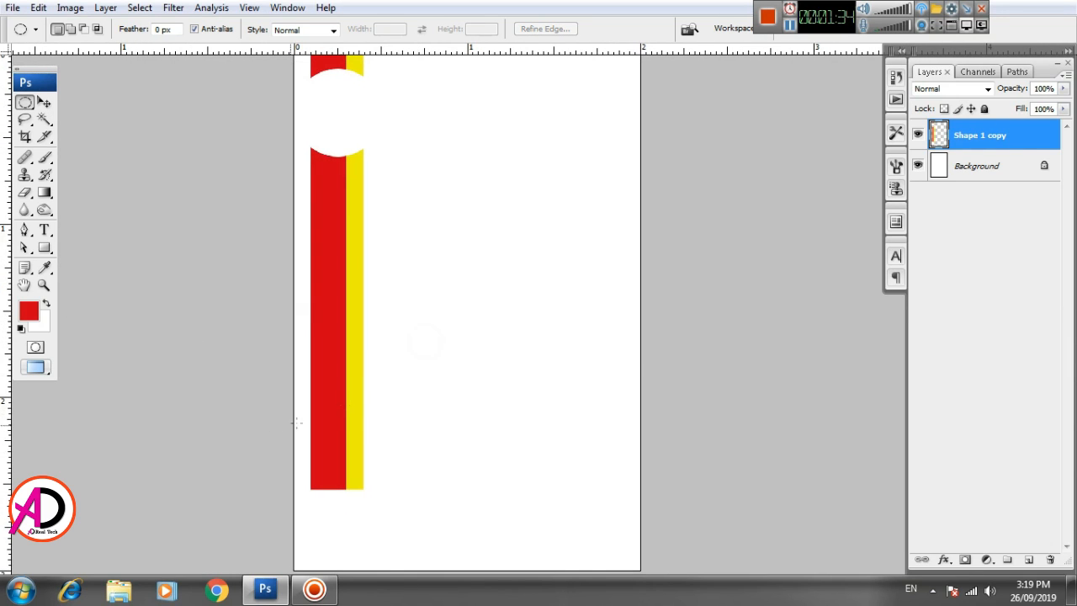
- Type the title 'IDENTITY CARD' to the right of the stripes
left_click(50, 232)
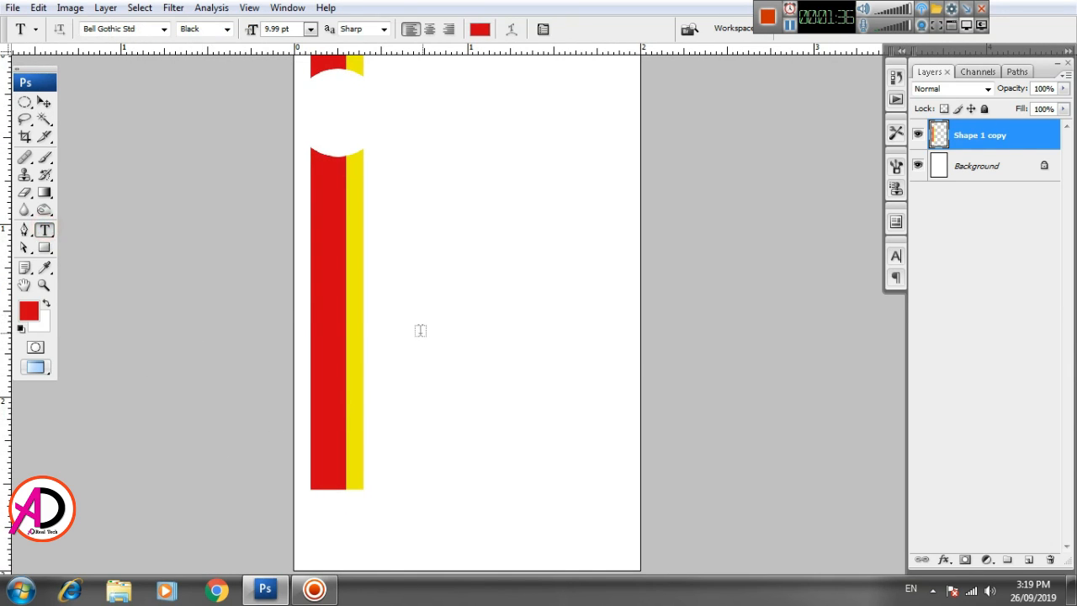
left_click(428, 334)
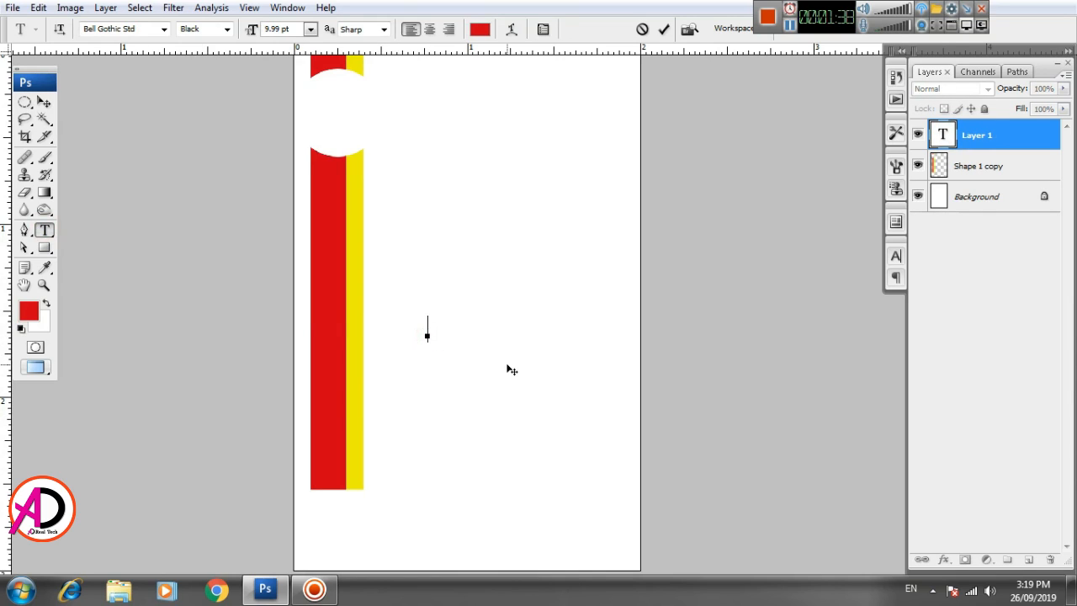
type("IDEN")
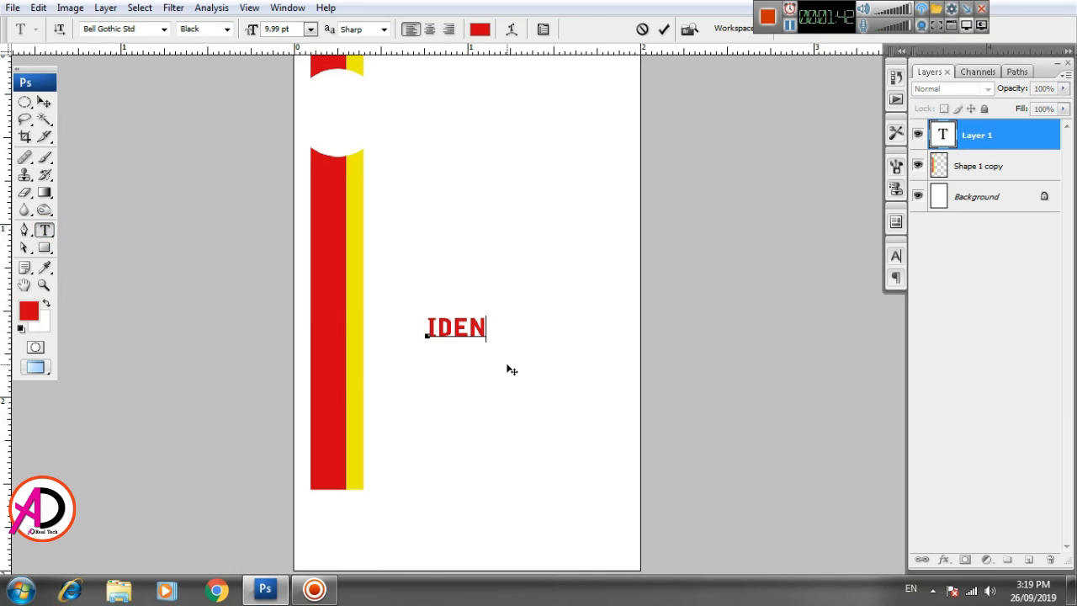
type("TITY")
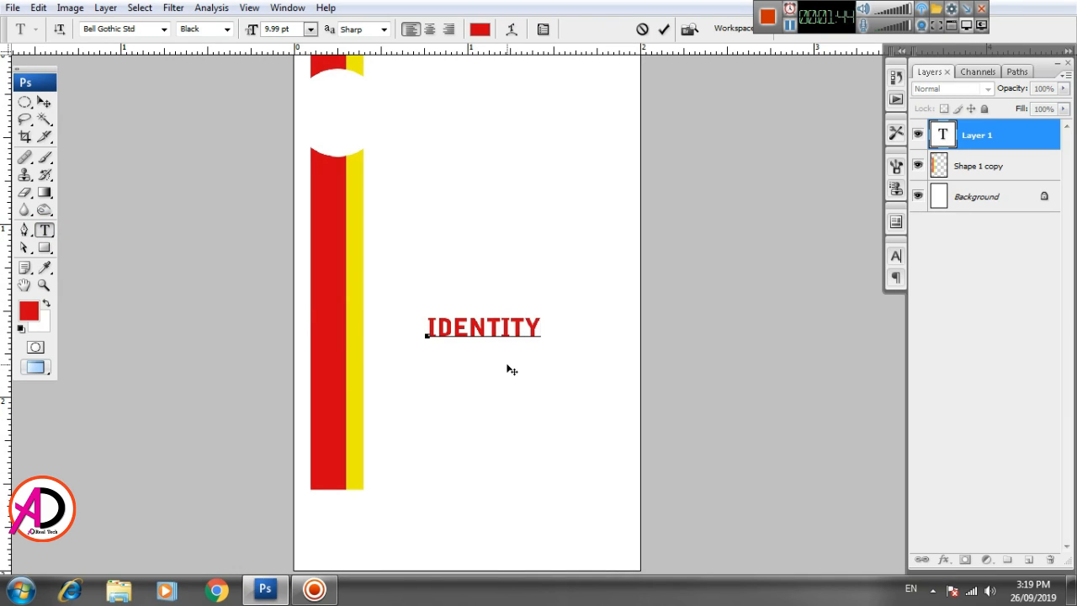
type(" CARD")
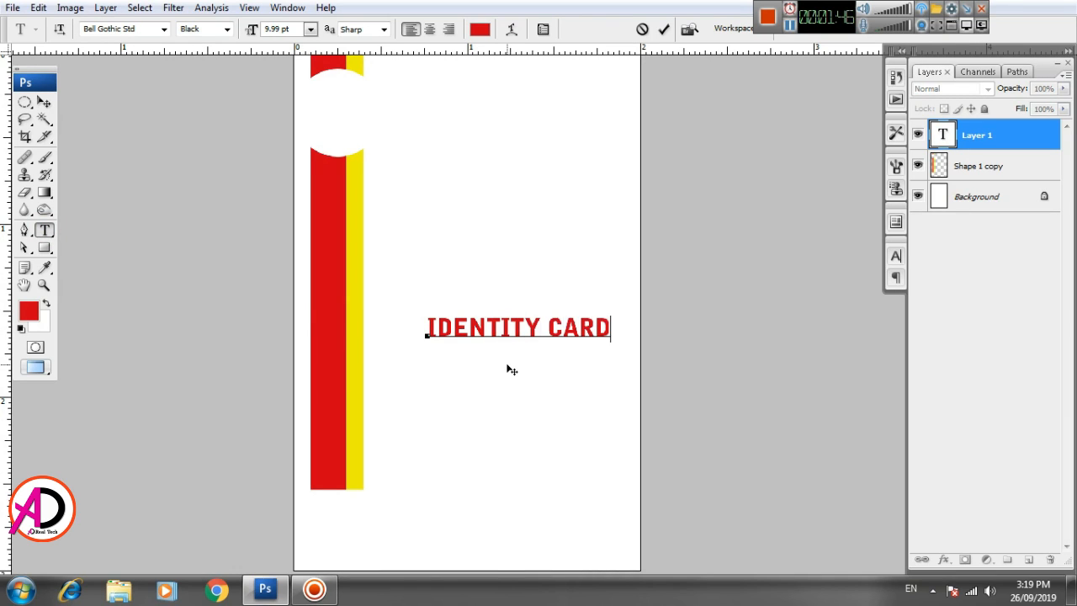
key("ctrl+Return")
- Rotate the title 90° counter-clockwise and move it onto the red strip
key("v")
key("ctrl+t")
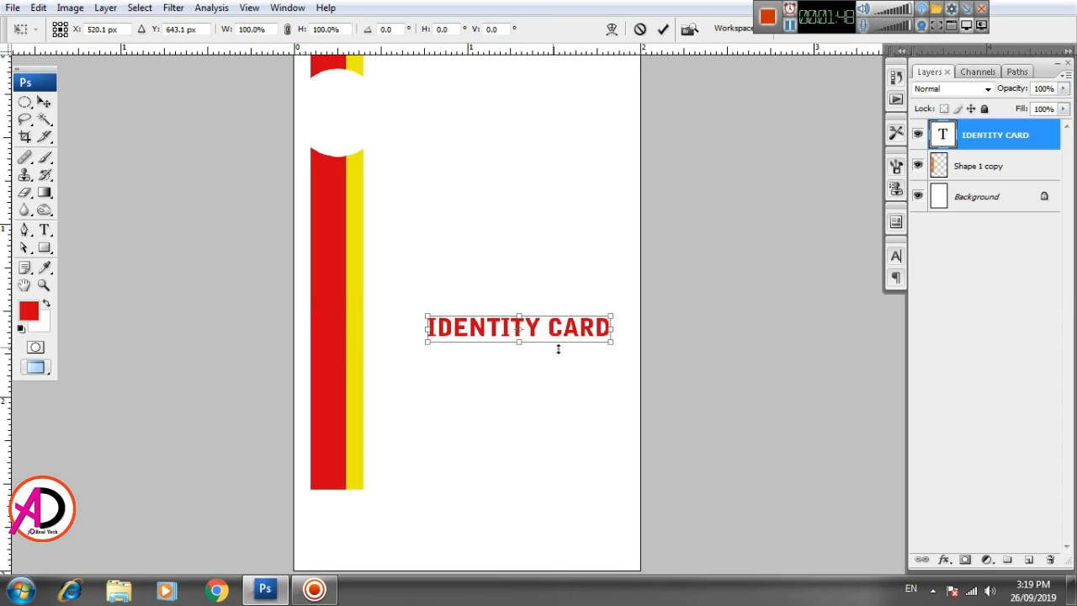
right_click(565, 330)
left_click(624, 508)
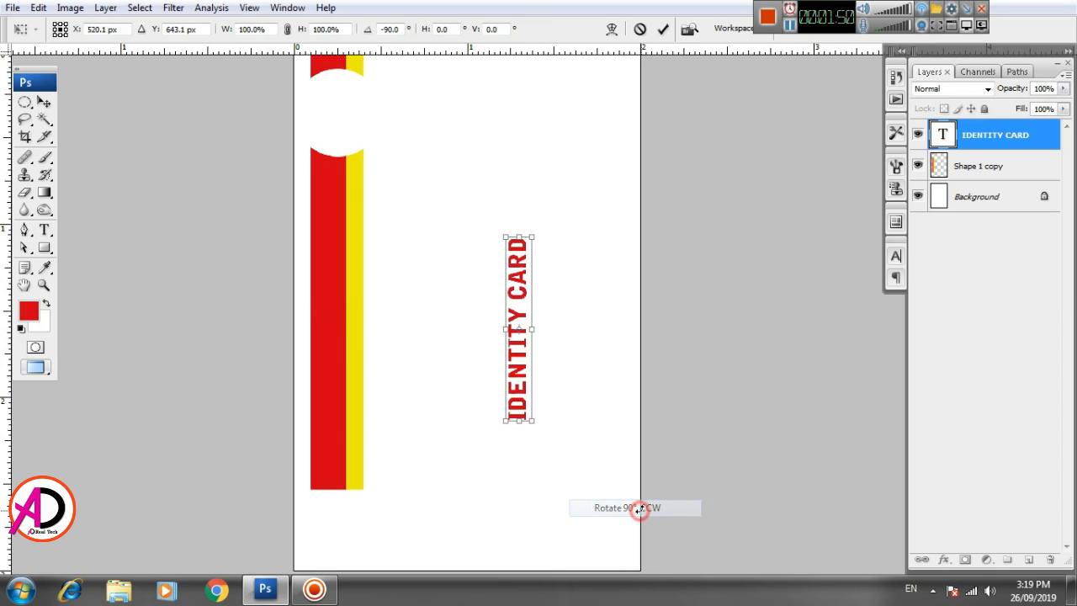
left_click_drag(512, 384, 324, 418)
key("Return")
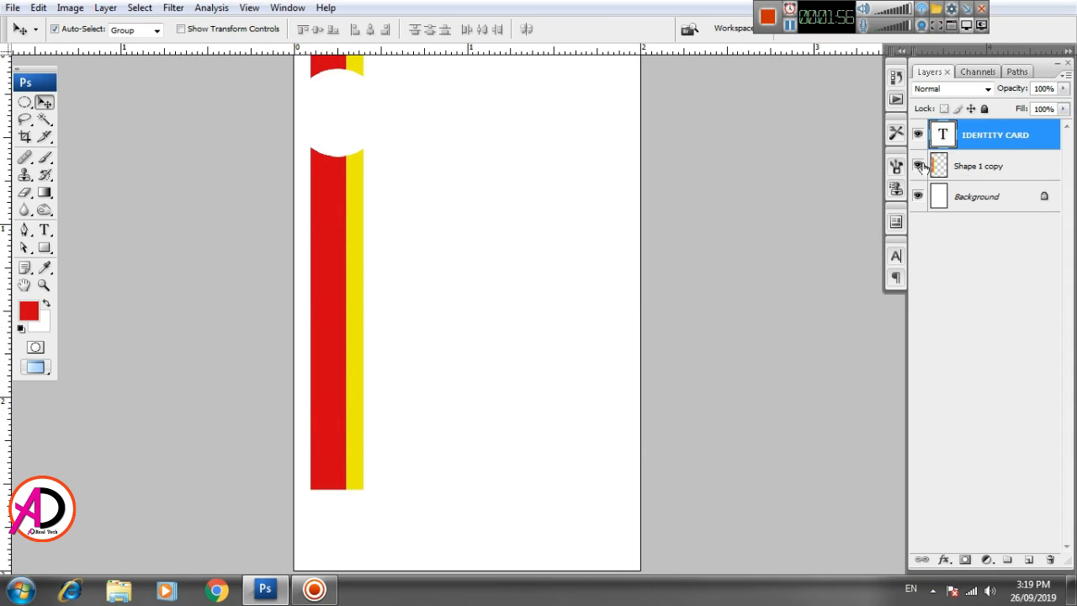
- Set the IDENTITY CARD title's text colour to white
left_click(896, 256)
left_click(833, 362)
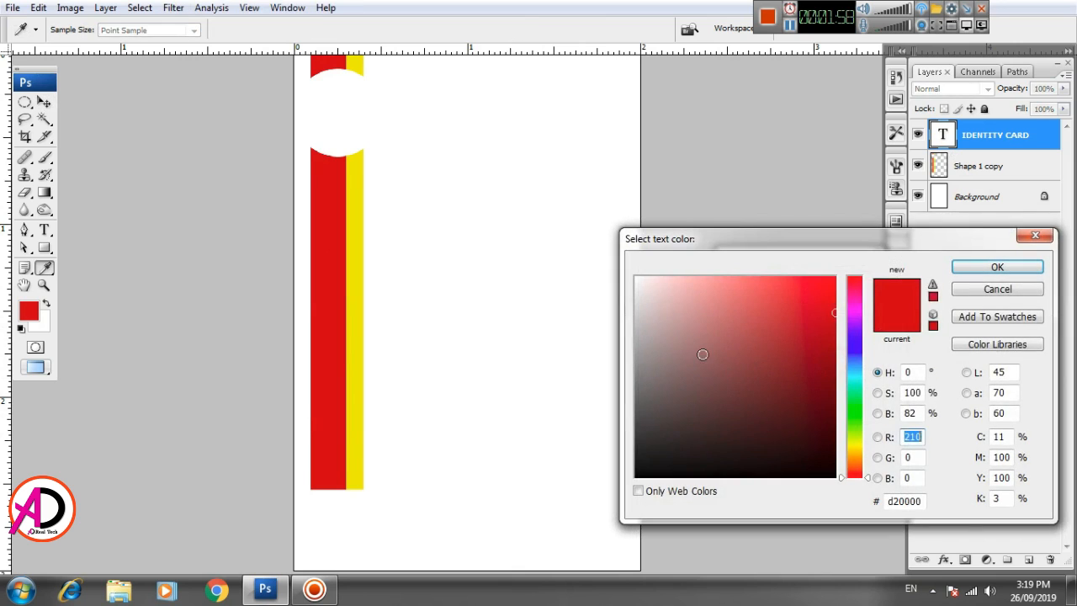
left_click(609, 258)
left_click(996, 268)
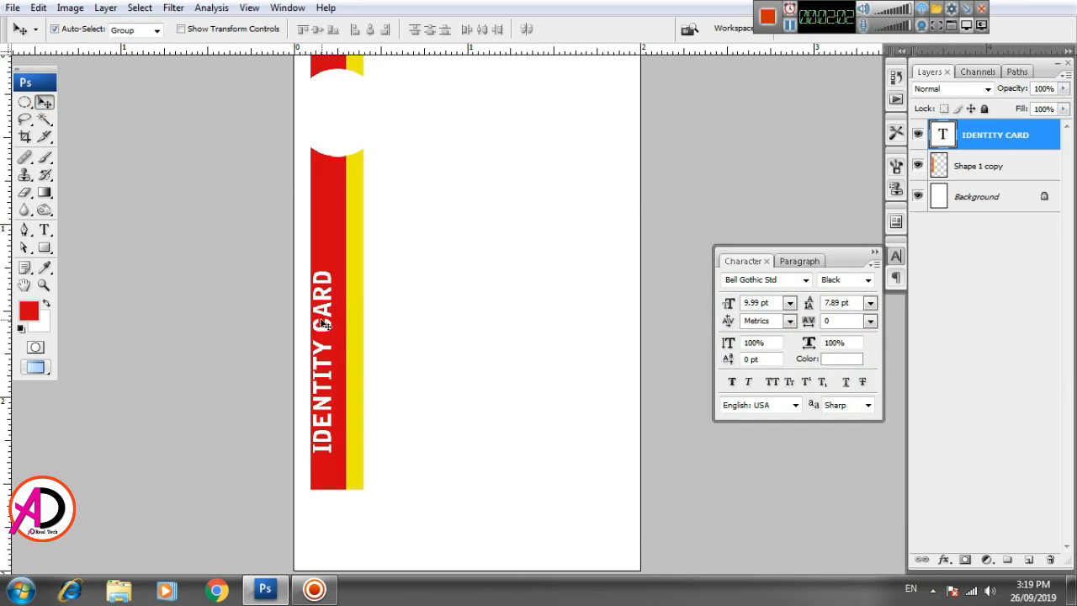
- Scale the title to about 13.23 pt so it fills most of the red strip
left_click_drag(324, 315, 329, 244)
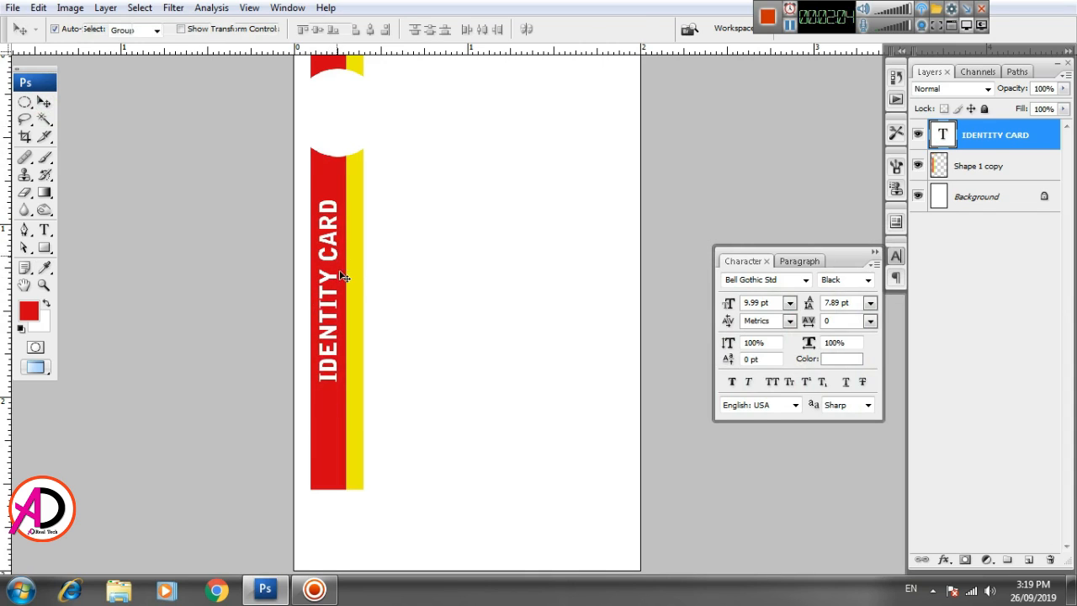
key("ctrl+t")
left_click_drag(336, 386, 324, 467)
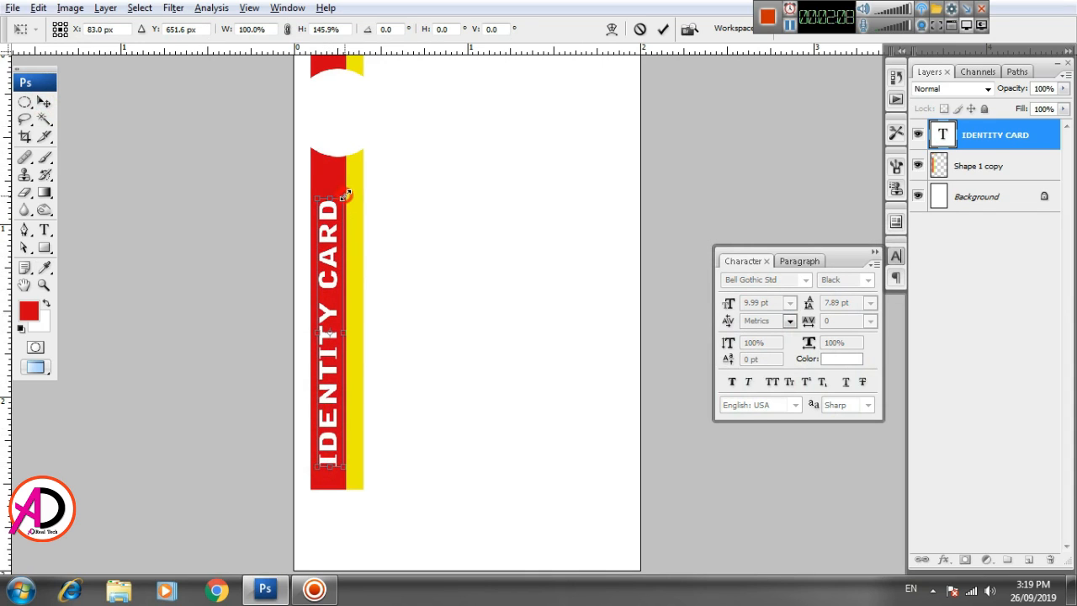
left_click_drag(345, 195, 352, 183)
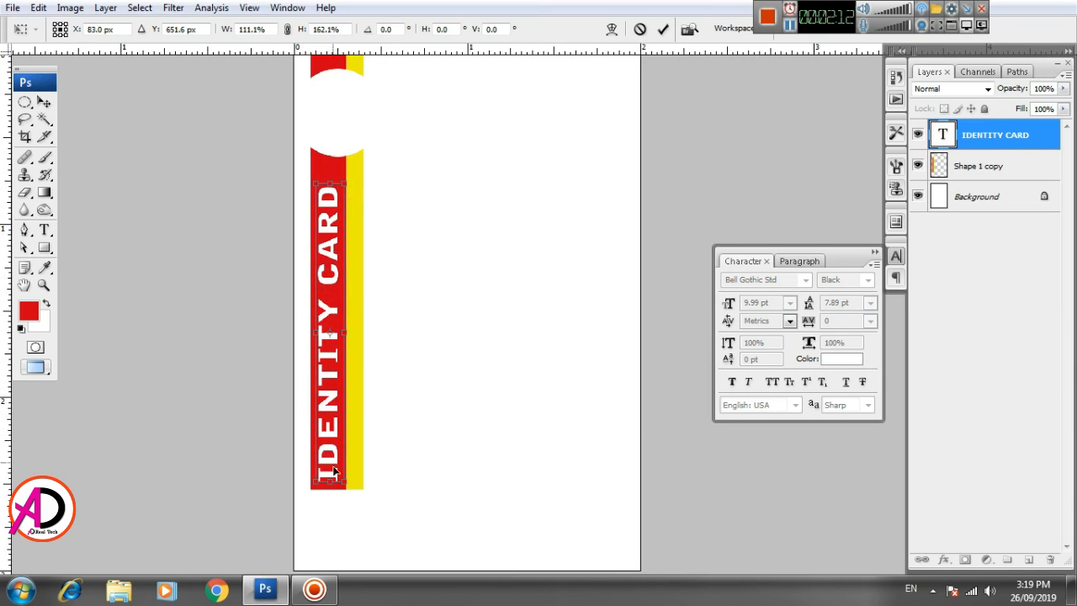
left_click_drag(331, 481, 337, 436)
left_click_drag(345, 310, 349, 309)
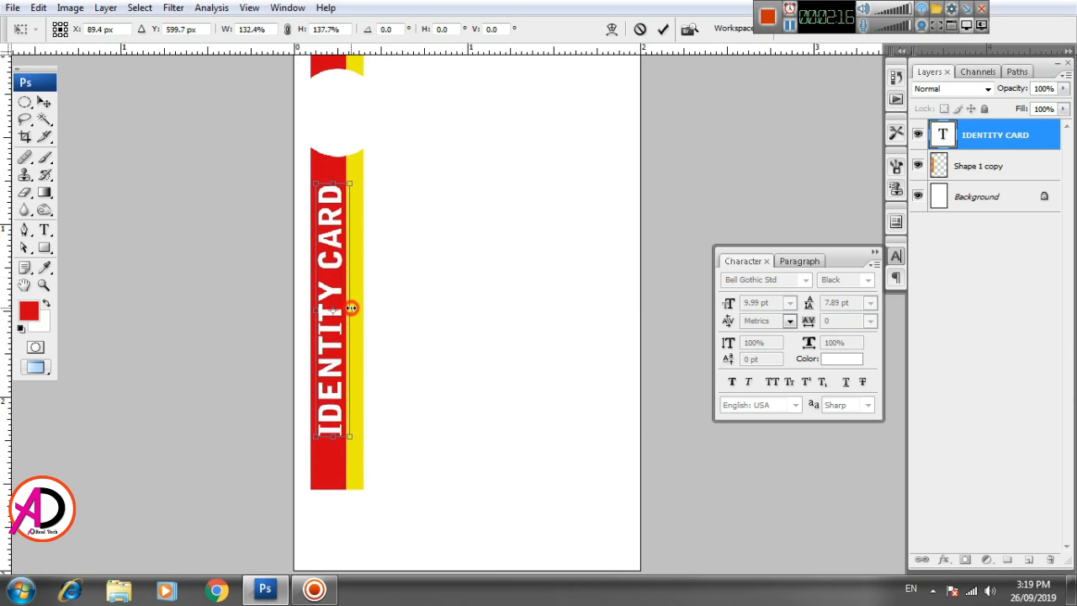
key("Left")
key("Left")
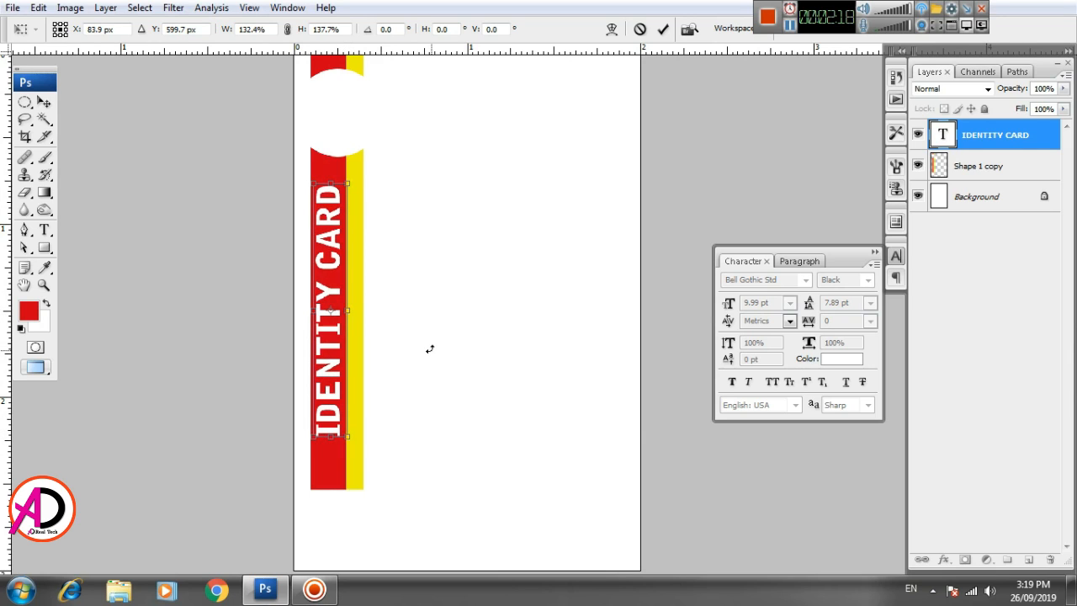
left_click_drag(328, 178, 328, 167)
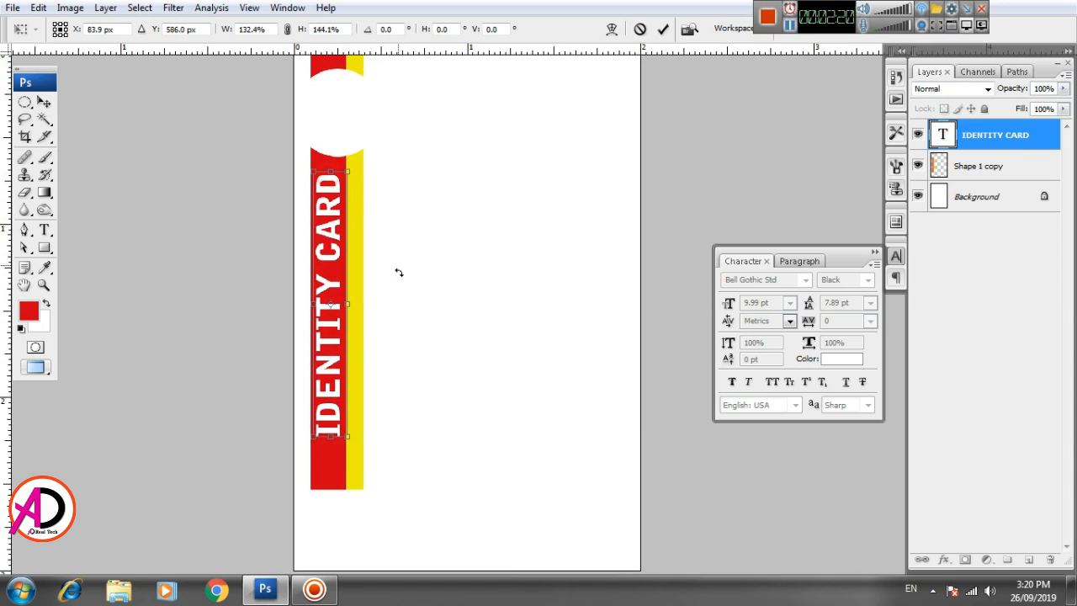
key("Return")
key("ctrl+minus")
key("ctrl+minus")
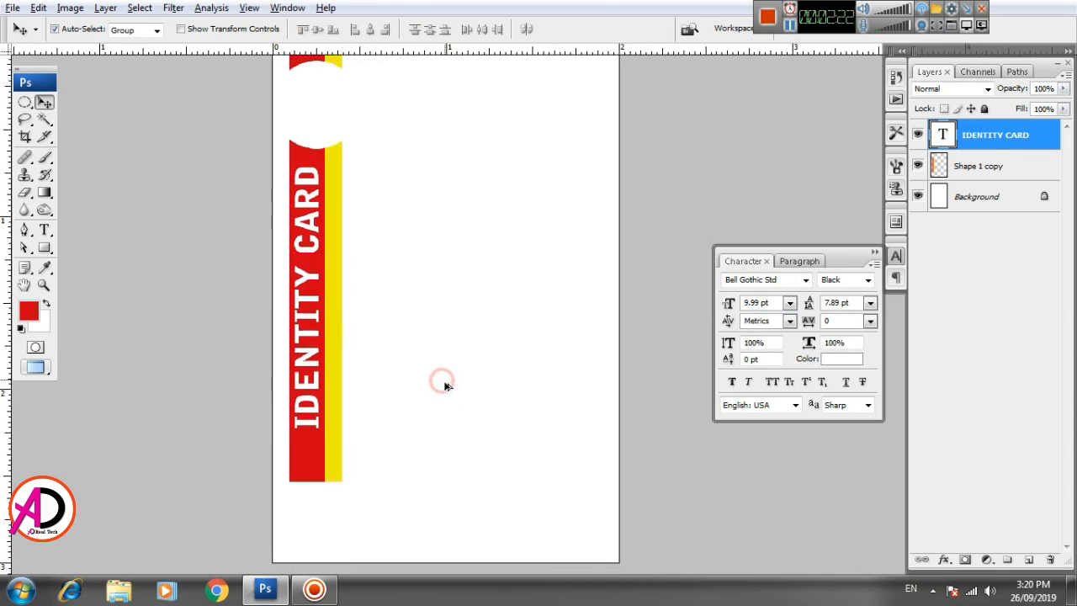
key("ctrl+plus")
key("ctrl+plus")
key("ctrl+plus")
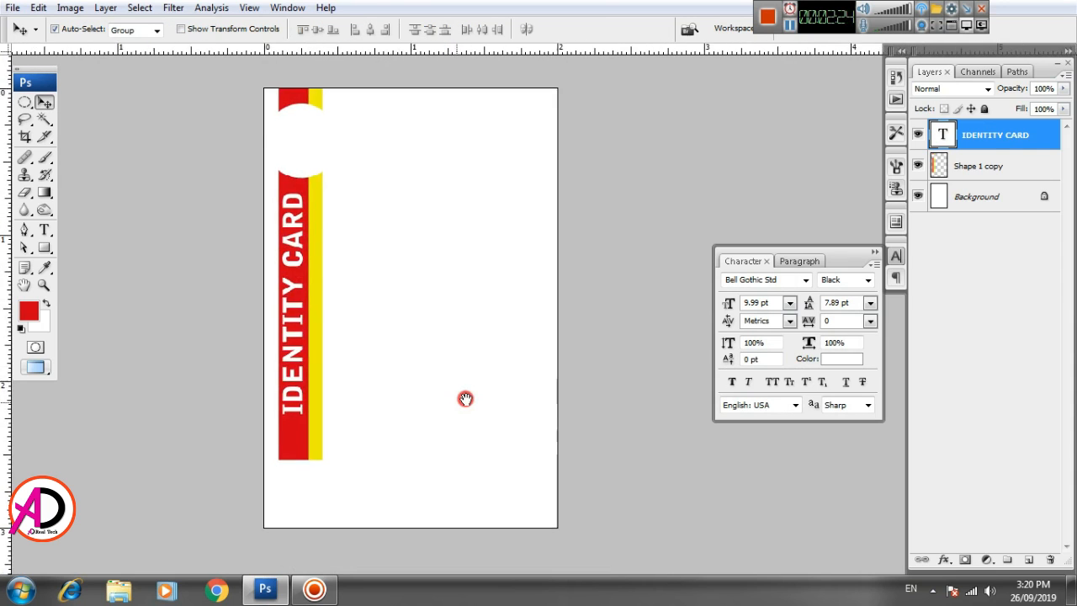
mouse_move(464, 399)
left_mouse_down()
mouse_move(473, 402)
mouse_move(464, 409)
mouse_move(453, 397)
left_mouse_up()
scroll(454, 413, "up", 1)
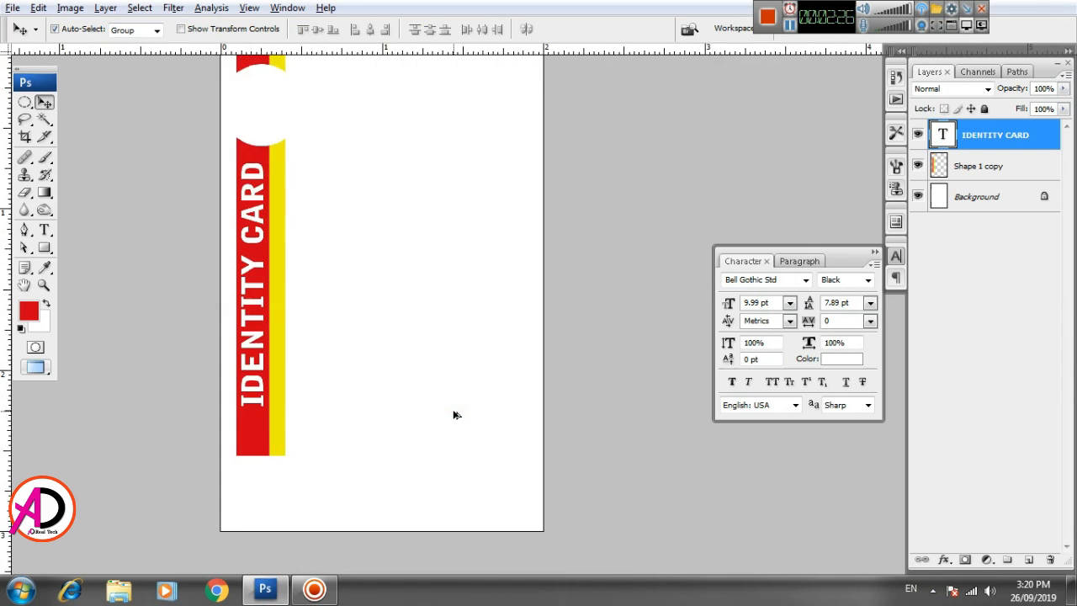
scroll(454, 413, "down", 2)
scroll(454, 414, "up", 1)
key("alt+space")
left_click_drag(437, 322, 484, 438)
scroll(445, 396, "up", 4)
- Draw a 6 pt text box beside the top of the strips with black text colour
left_click(45, 229)
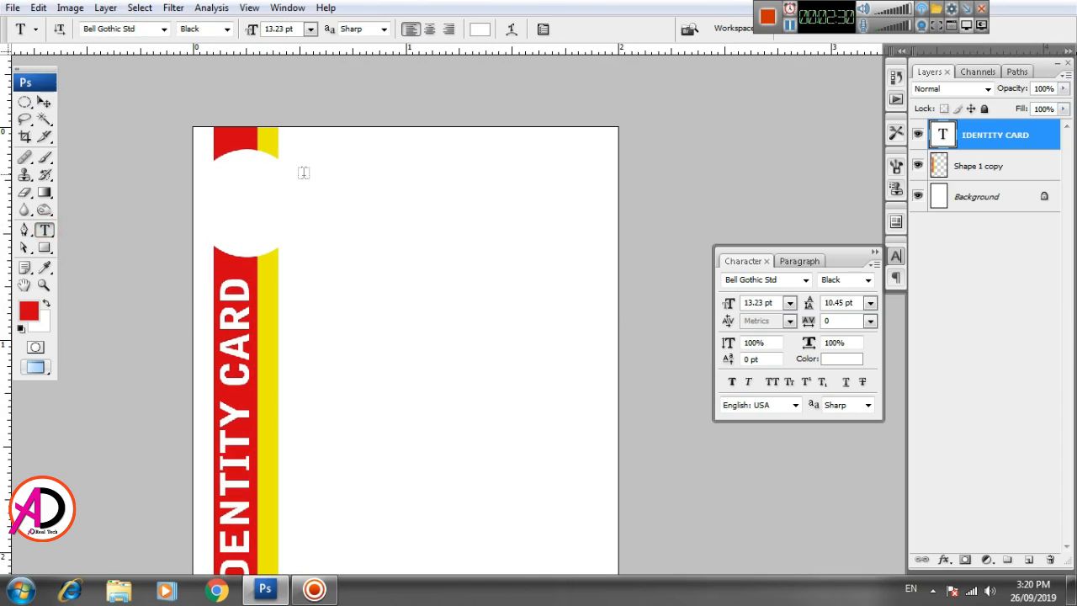
left_click(311, 29)
left_click(310, 71)
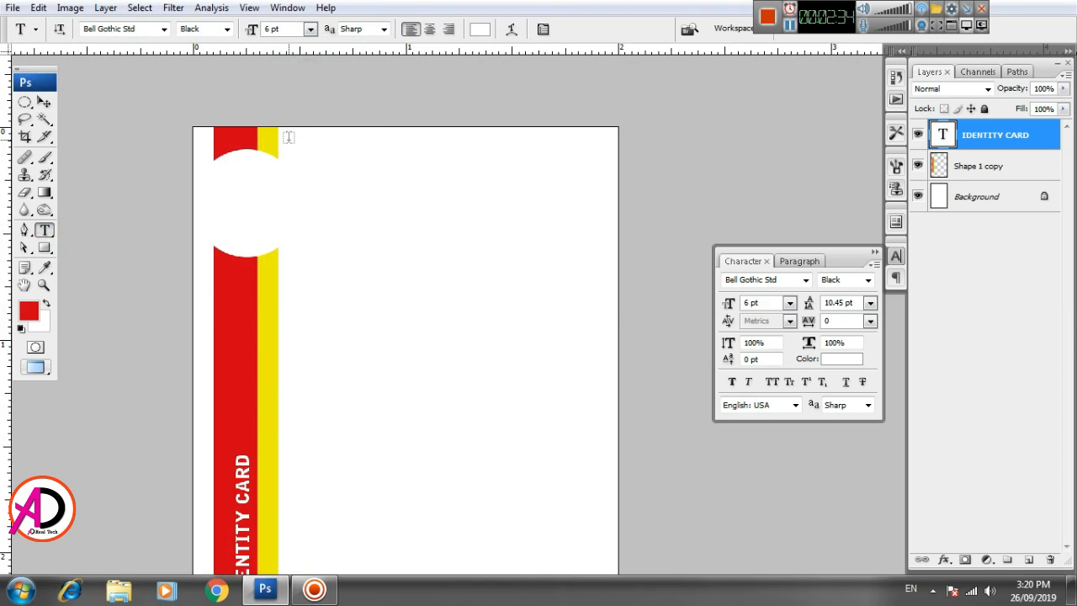
left_click_drag(288, 137, 525, 253)
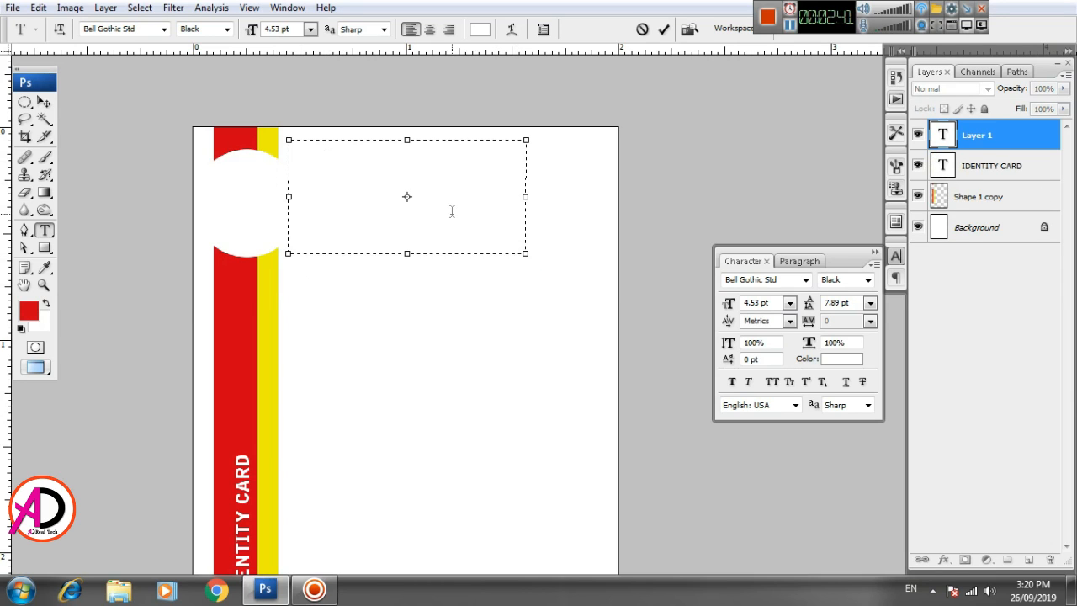
left_click(842, 359)
left_click(629, 486)
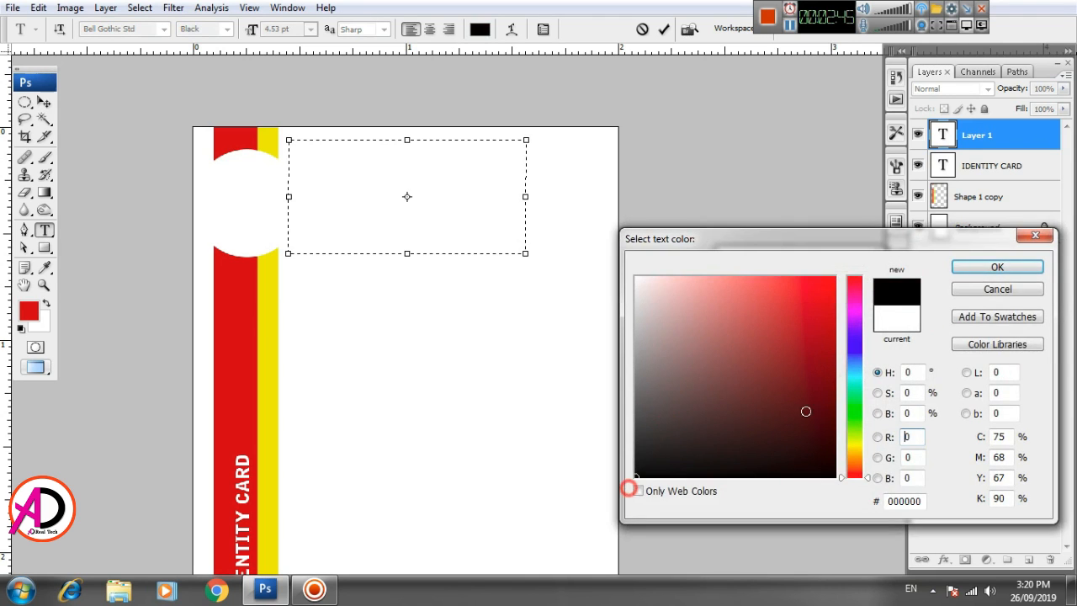
left_click(978, 268)
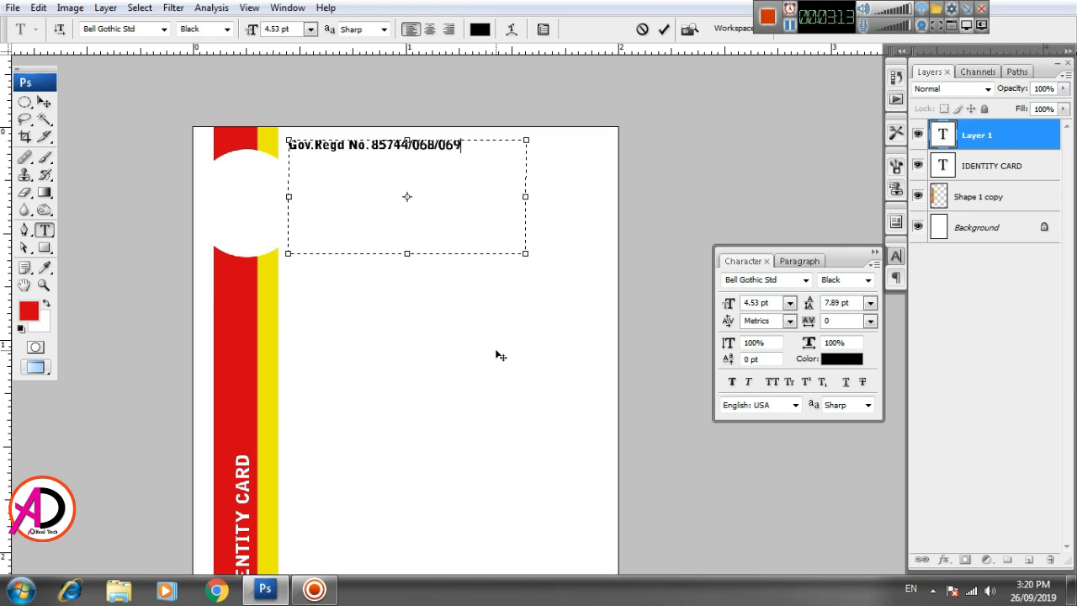
- Enter the lines 'Gov.Regd No. 85744/068/069', 'Approved By:', 'Ministry of Education' with Auto leading
key("ctrl+Return")
triple_click(367, 145)
left_click(480, 146)
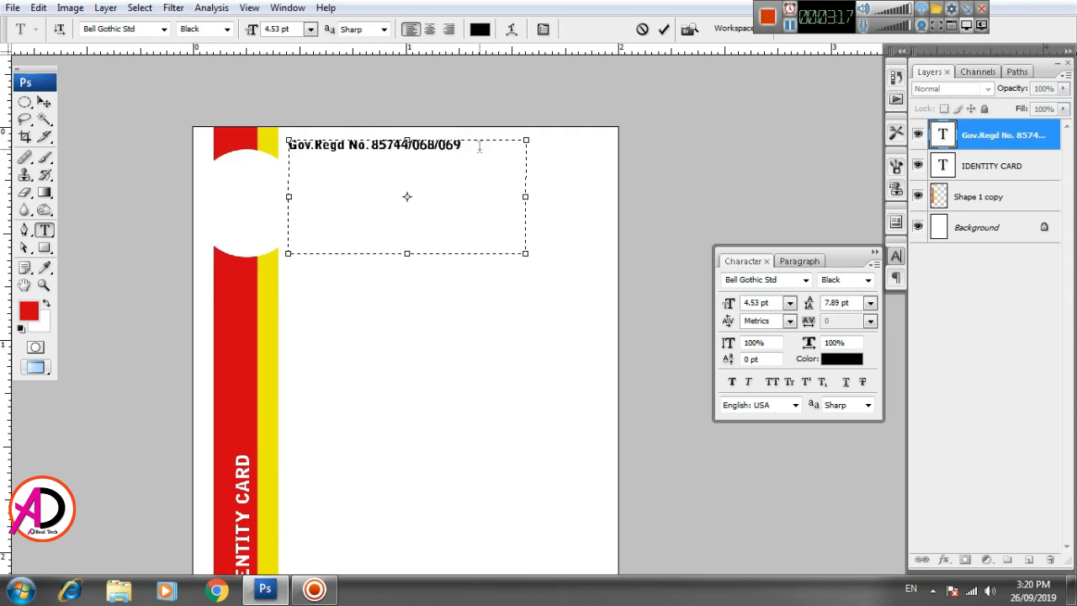
left_click(870, 302)
left_click(842, 296)
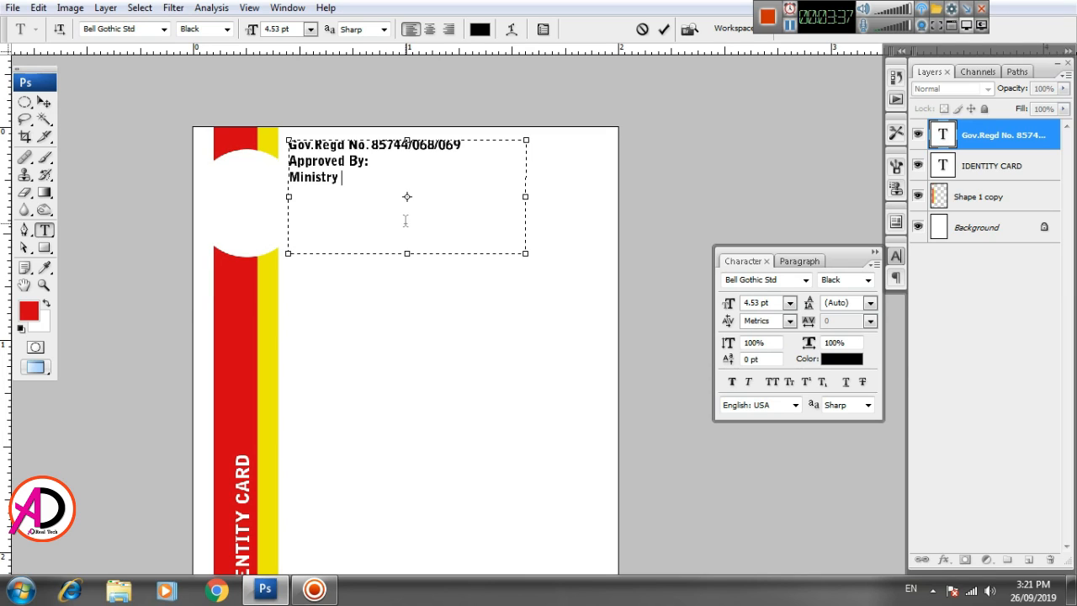
key("ctrl+Return")
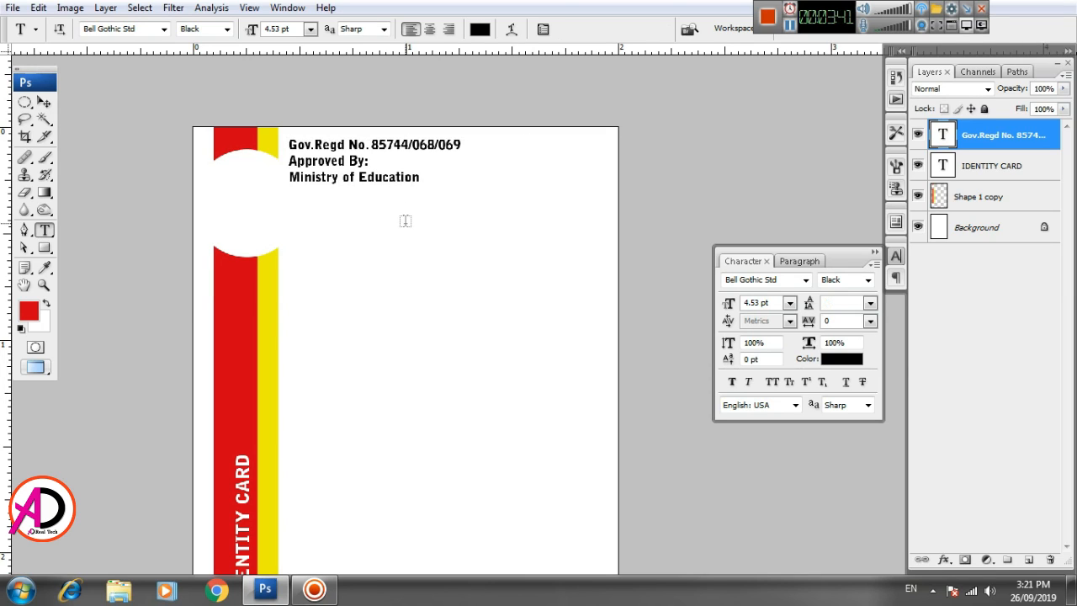
- Make the three header lines Bold
left_click(226, 29)
left_click(215, 41)
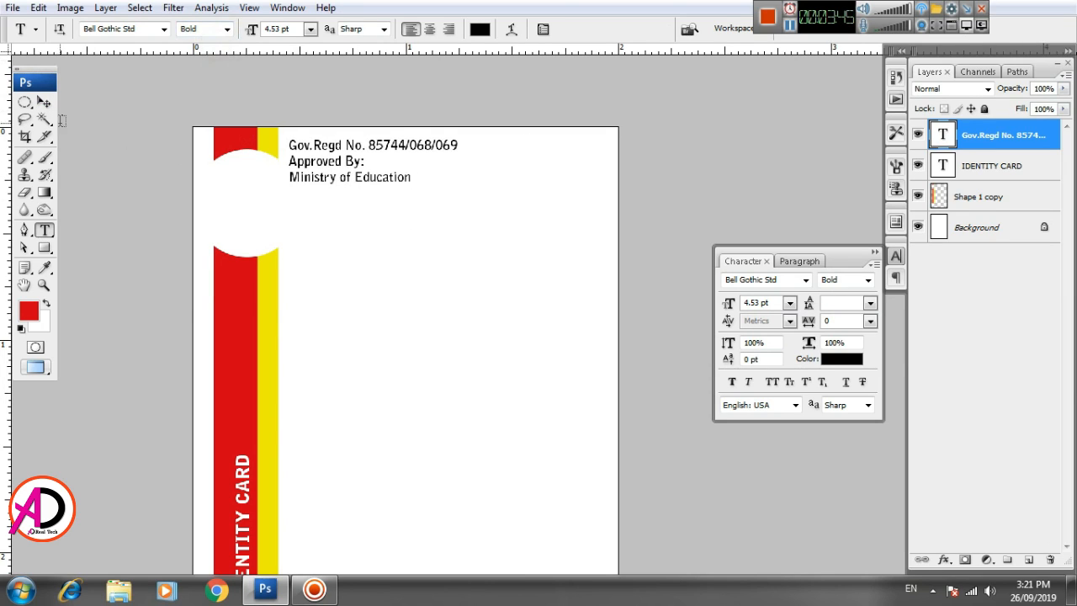
left_click(44, 102)
scroll(378, 278, "up", 1)
scroll(451, 361, "down", 2)
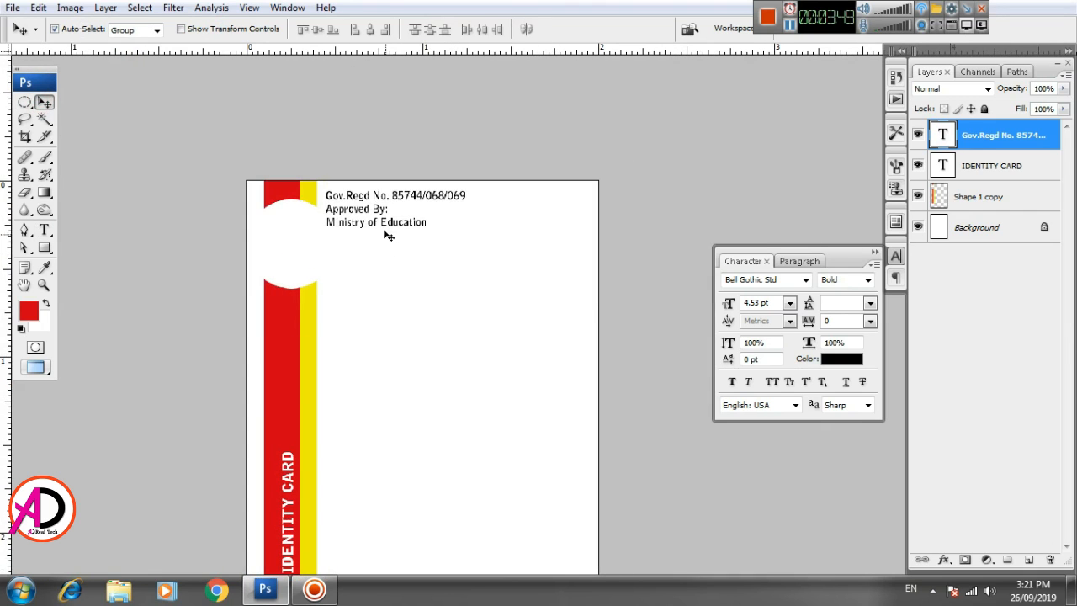
- Select all the header text and set its size back to 6 pt
left_click(45, 228)
triple_click(389, 219)
key("ctrl+a")
left_click(310, 30)
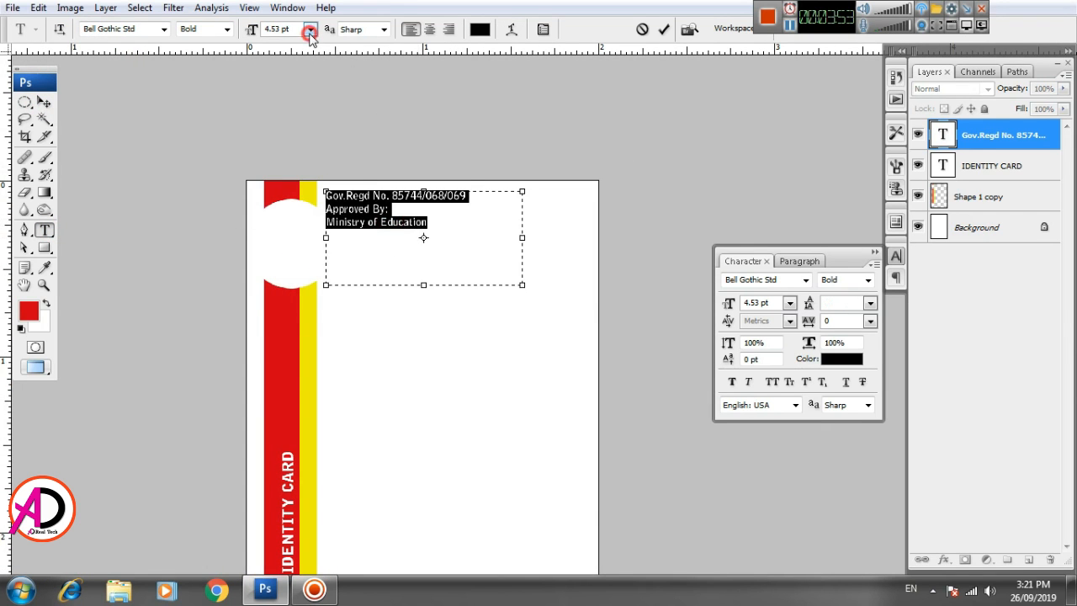
left_click(298, 90)
left_click(311, 29)
left_click(297, 71)
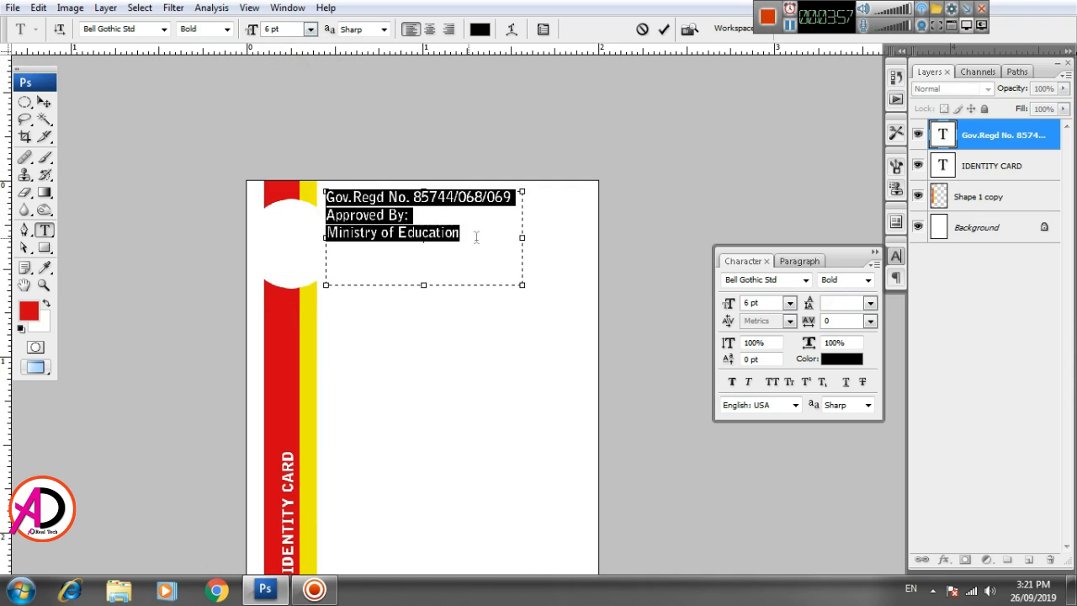
left_click(43, 102)
key("h")
left_click_drag(469, 337, 506, 329)
scroll(473, 368, "up", 2)
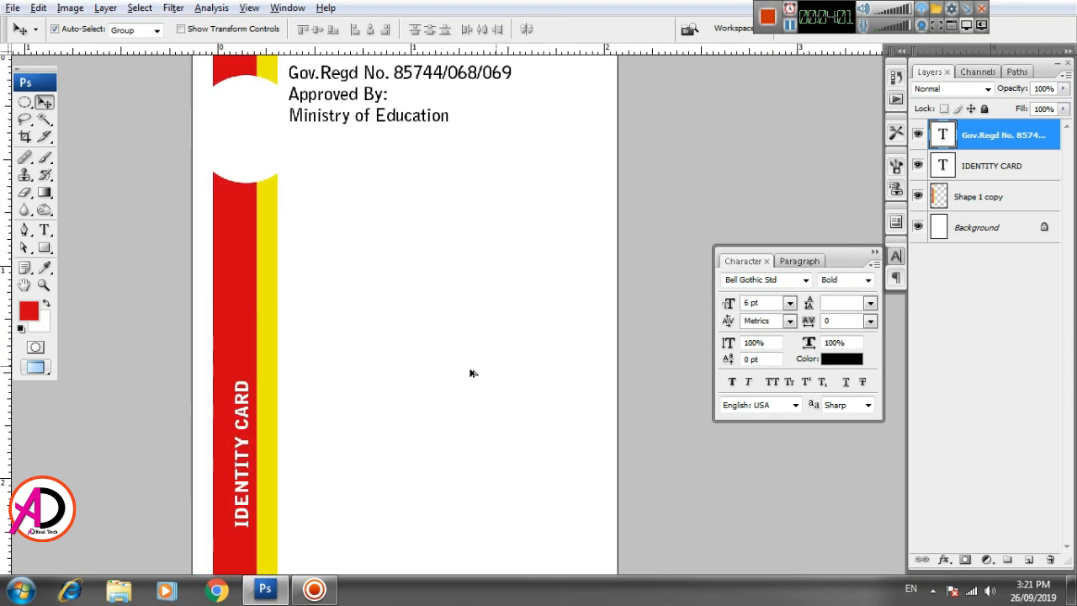
scroll(473, 370, "down", 5)
key("alt+space")
left_click_drag(494, 405, 471, 364)
scroll(413, 344, "up", 1)
- Draw a red 20 px rounded rectangle photo box below the approval text
left_click(44, 247)
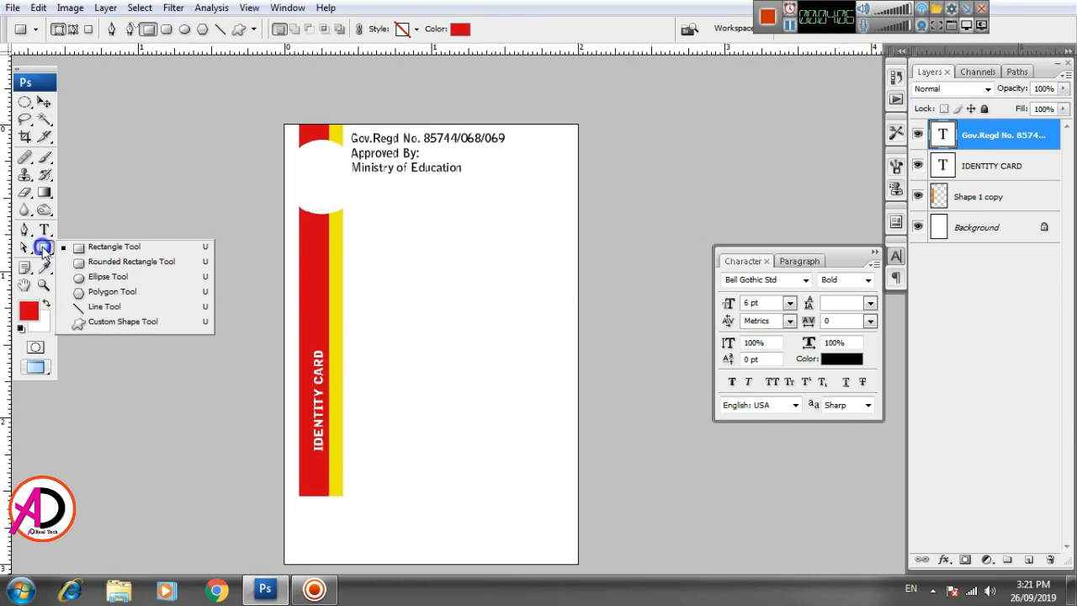
left_click(108, 265)
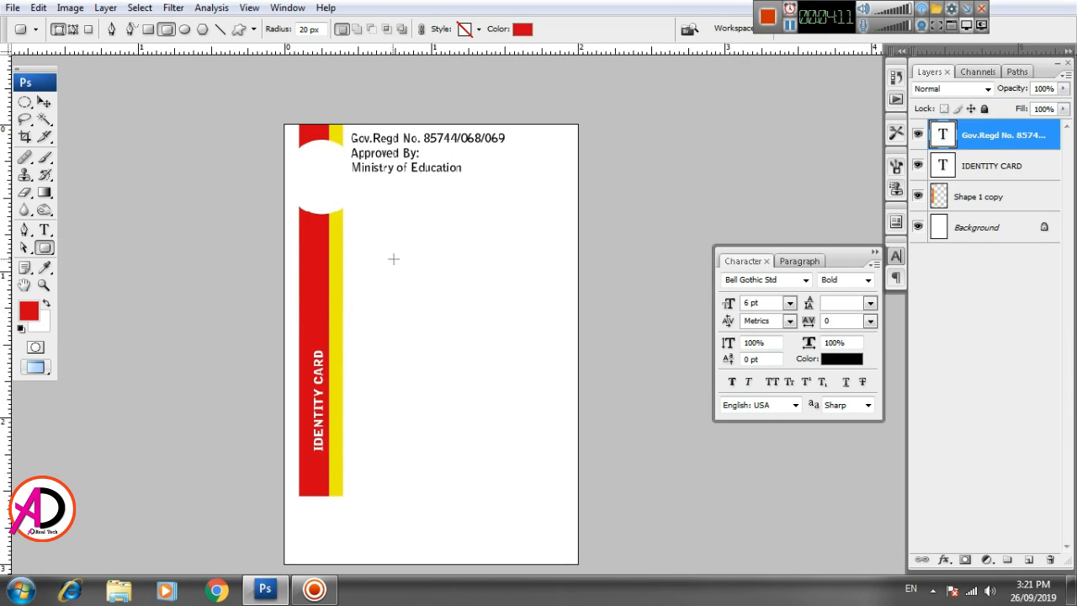
left_click_drag(380, 211, 499, 352)
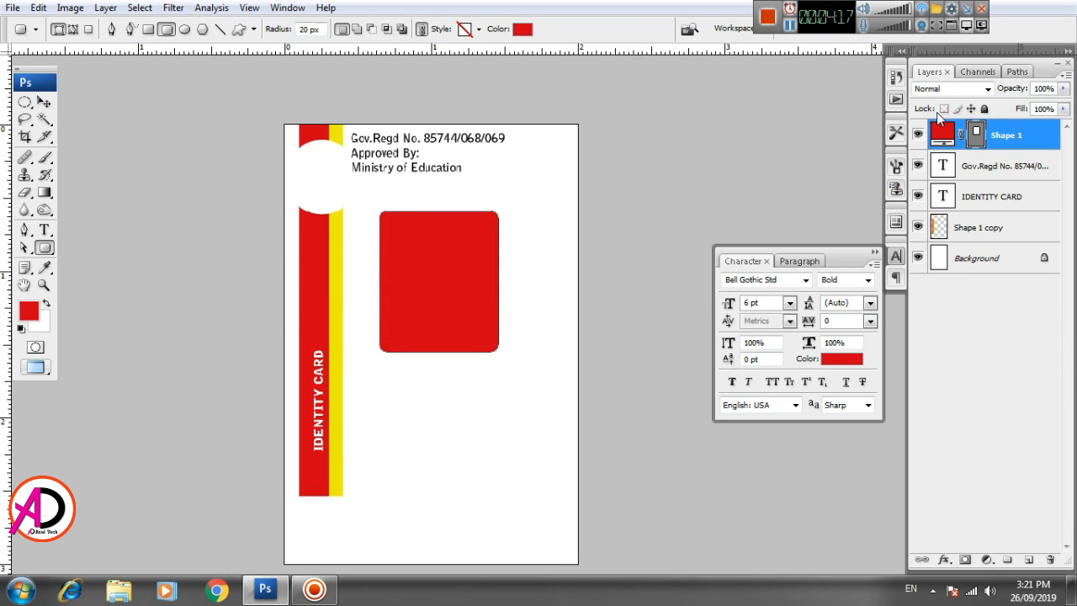
left_click(896, 78)
left_click(896, 78)
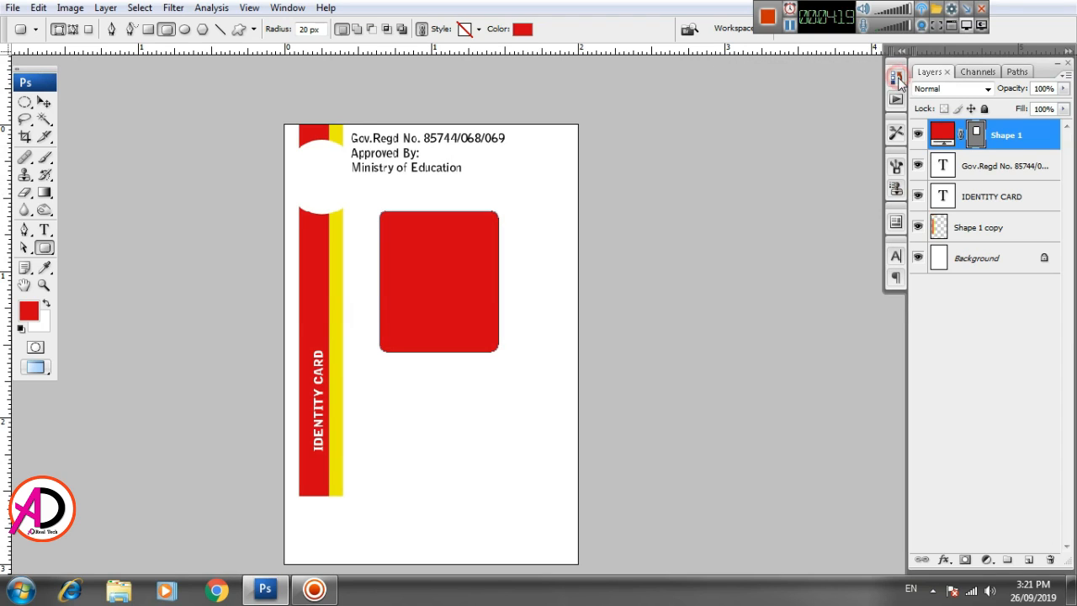
left_click(896, 135)
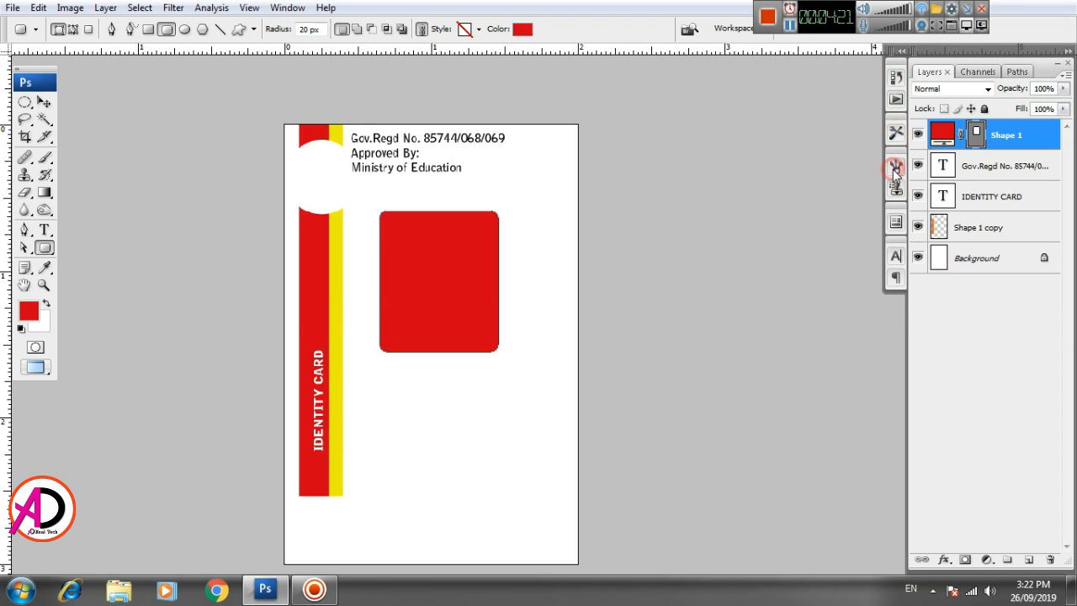
left_click(896, 169)
left_click(895, 169)
left_click(896, 193)
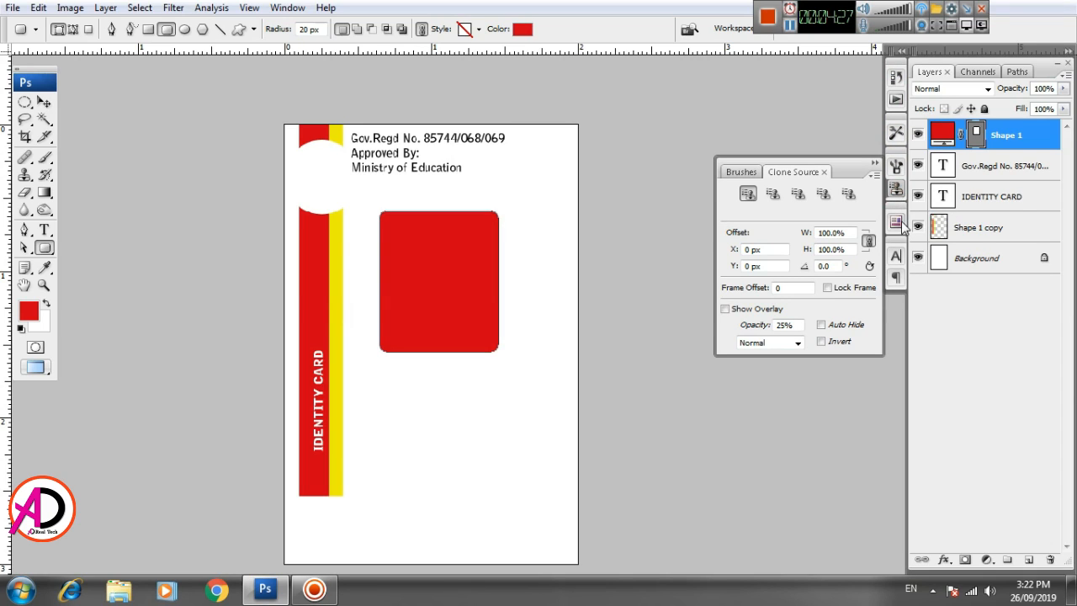
left_click(897, 223)
left_click(896, 254)
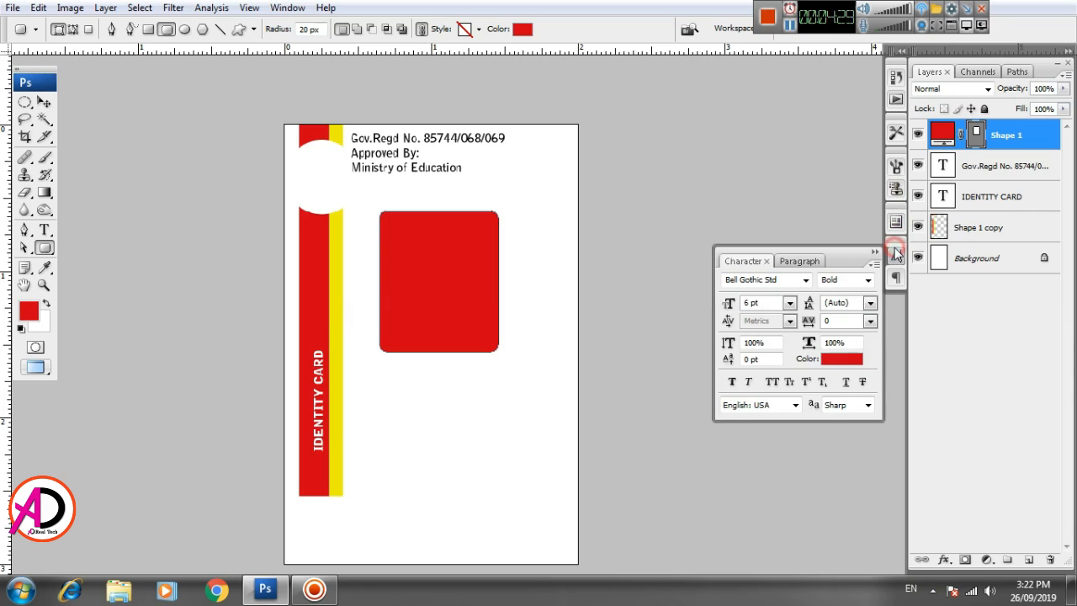
- Nudge the red photo box slightly up and right
left_click(43, 101)
left_click(480, 432)
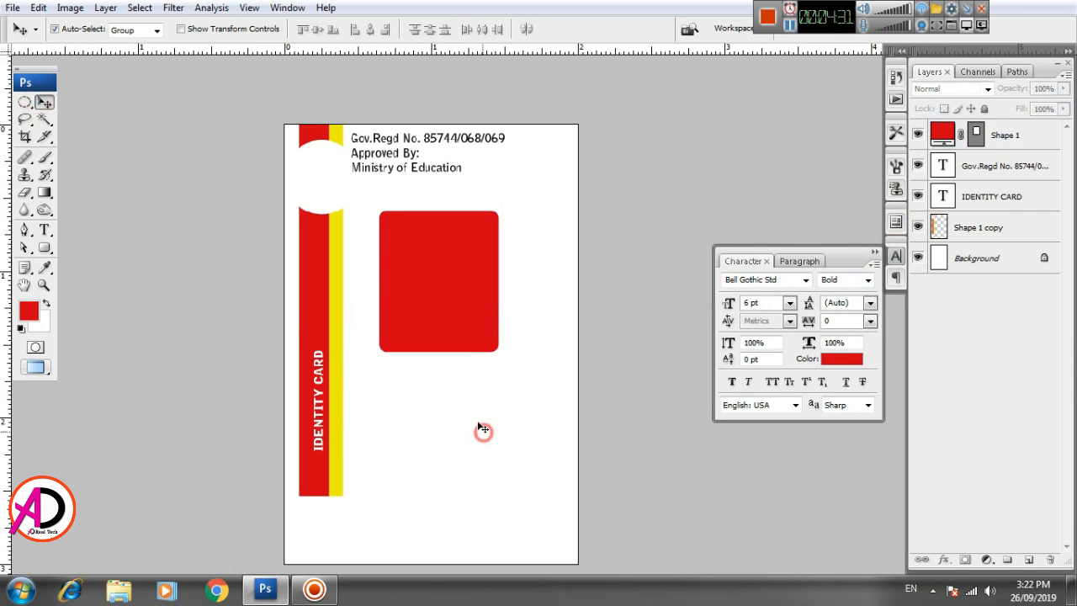
left_click_drag(448, 318, 456, 313)
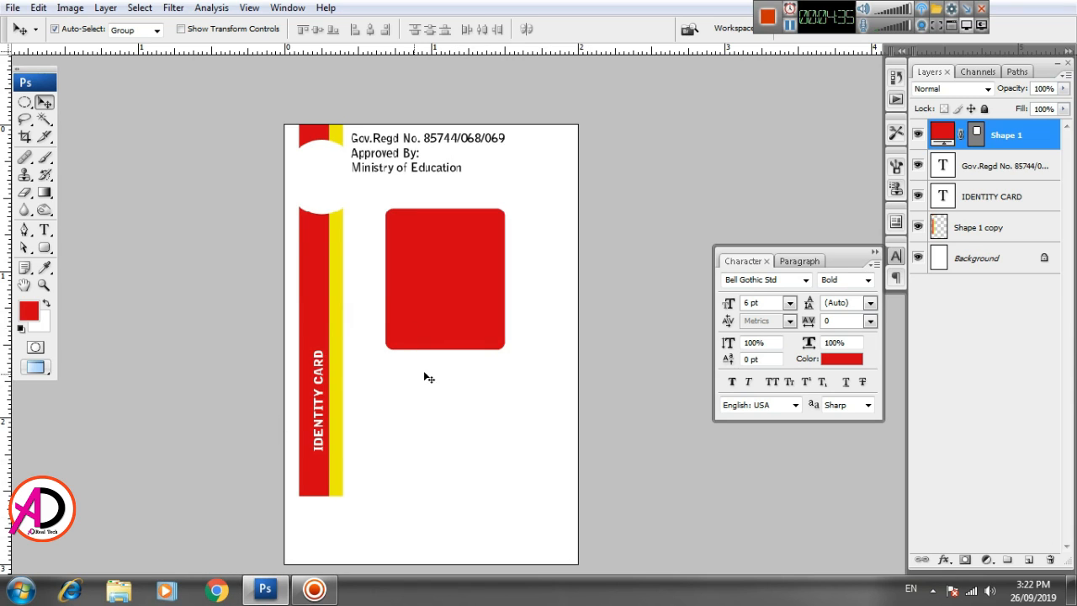
scroll(426, 376, "up", 2)
scroll(437, 392, "down", 2)
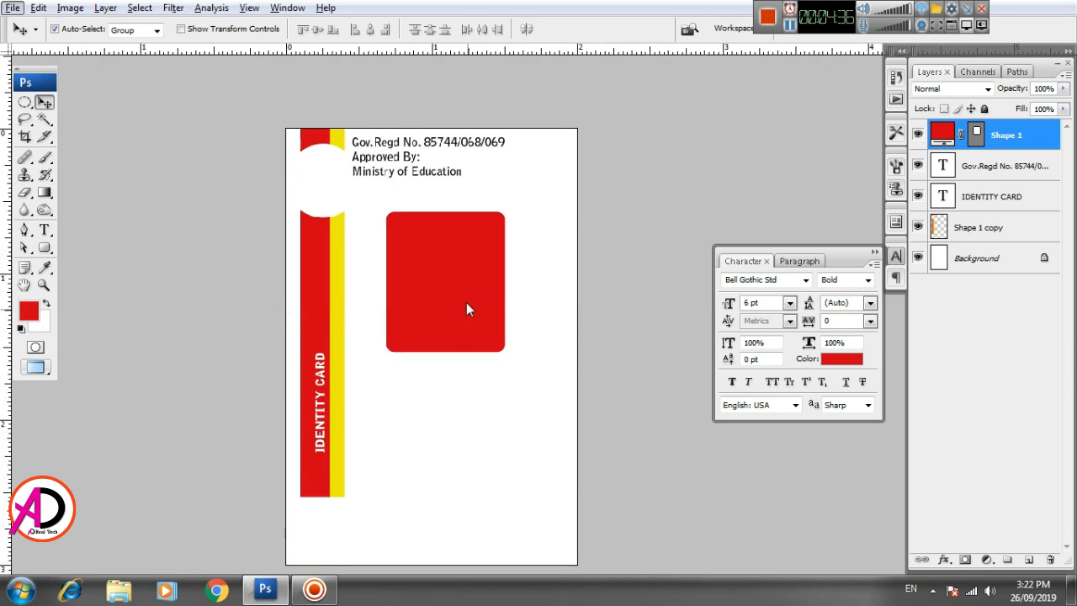
- Open the Id Card Image portrait from Local Disk (E:) in Photoshop
left_click(111, 593)
left_click(246, 424)
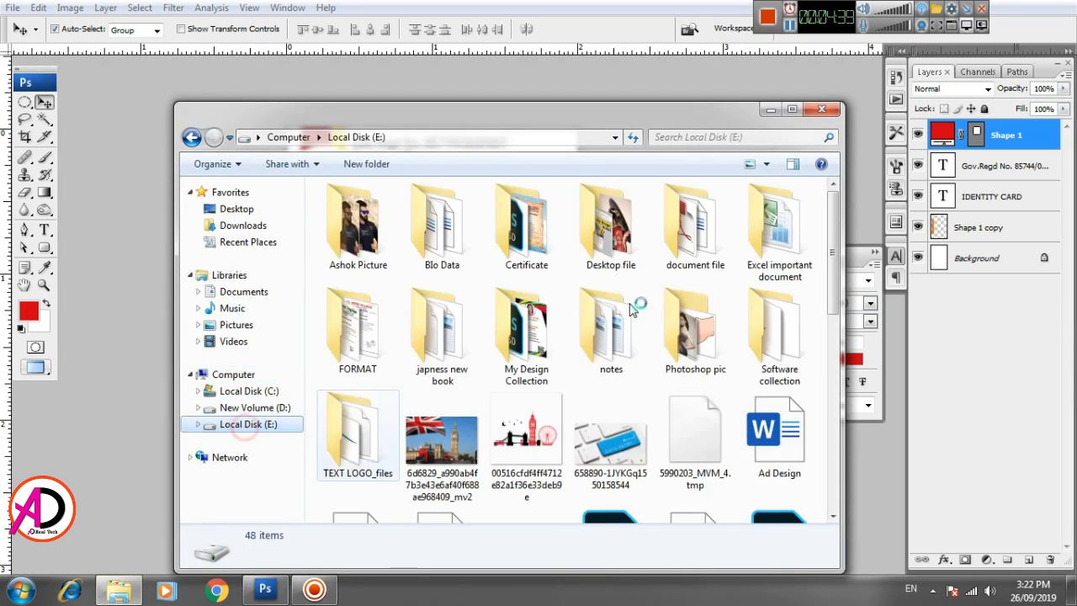
scroll(815, 459, "down", 5)
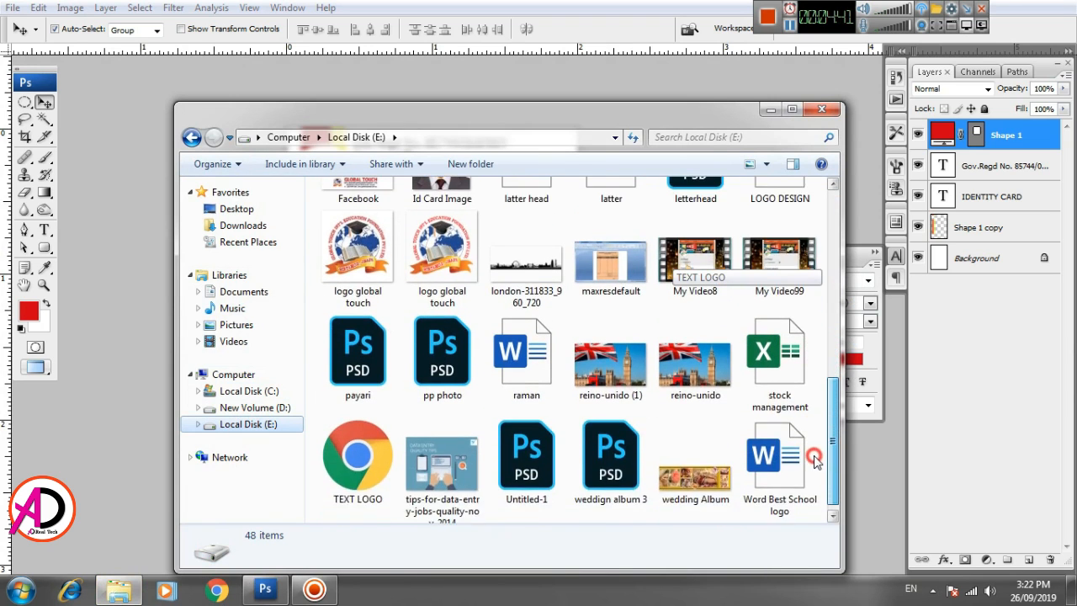
scroll(814, 458, "up", 1)
left_click_drag(442, 206, 161, 239)
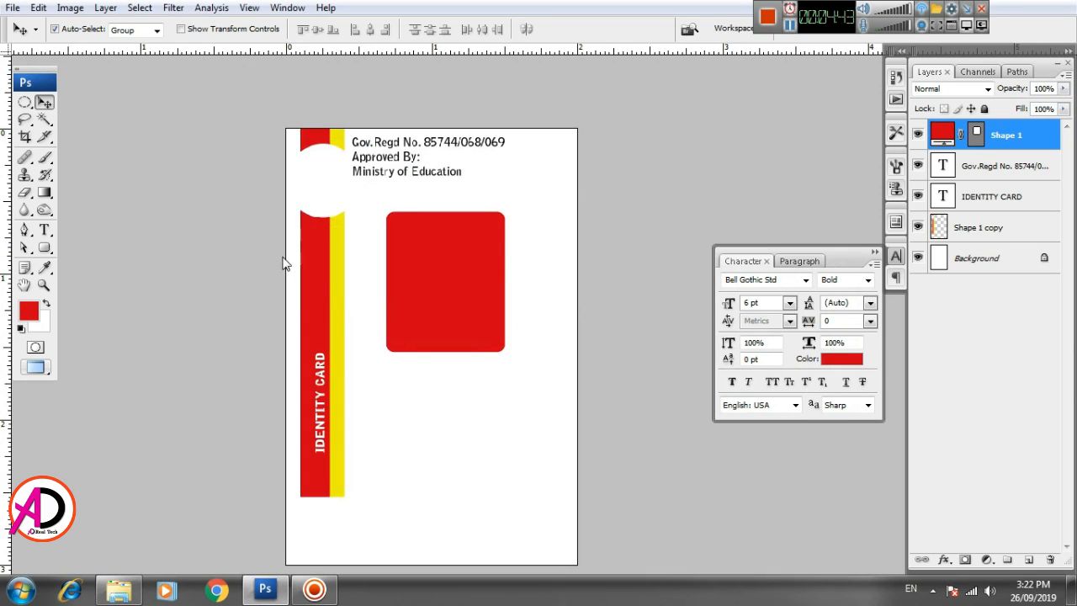
left_click_drag(283, 264, 284, 263)
- Paste the portrait into the card, clip it to the rounded photo box, and merge them
key("ctrl+a")
key("ctrl+Tab")
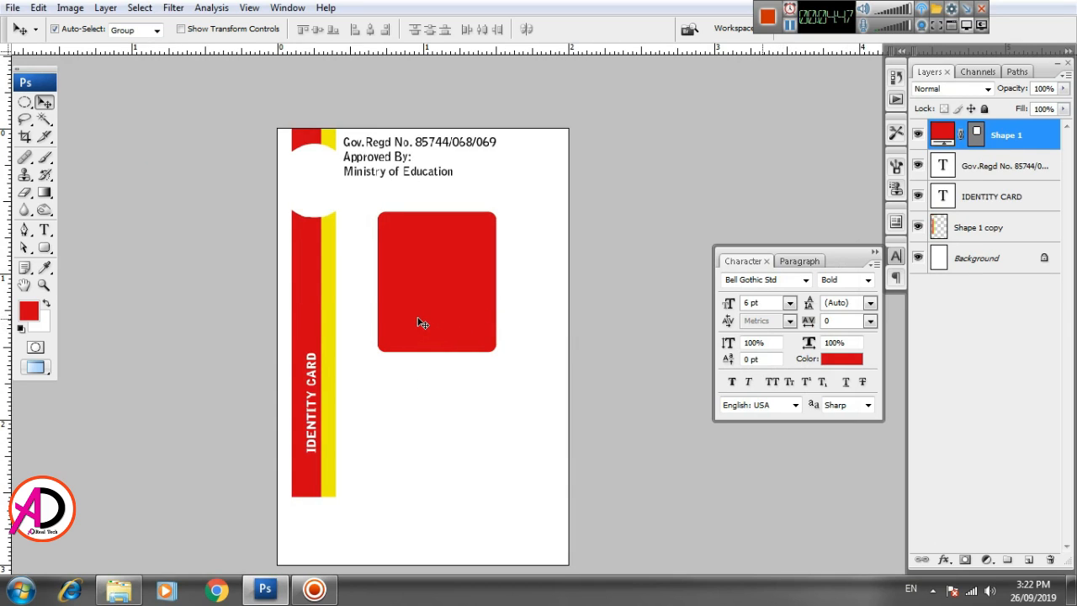
key("ctrl+v")
left_click_drag(452, 290, 453, 242)
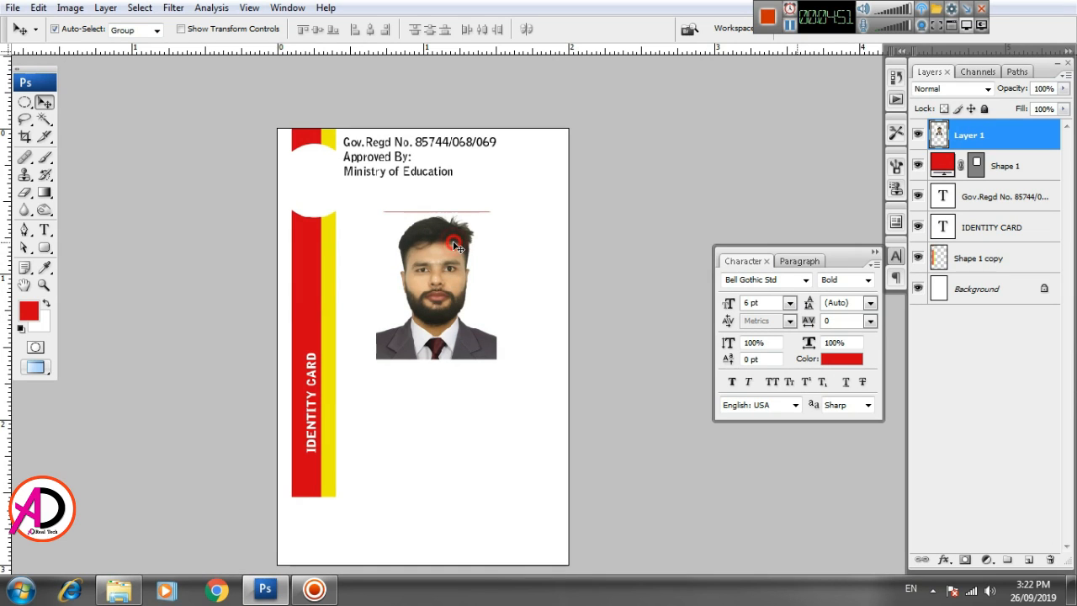
right_click(1001, 143)
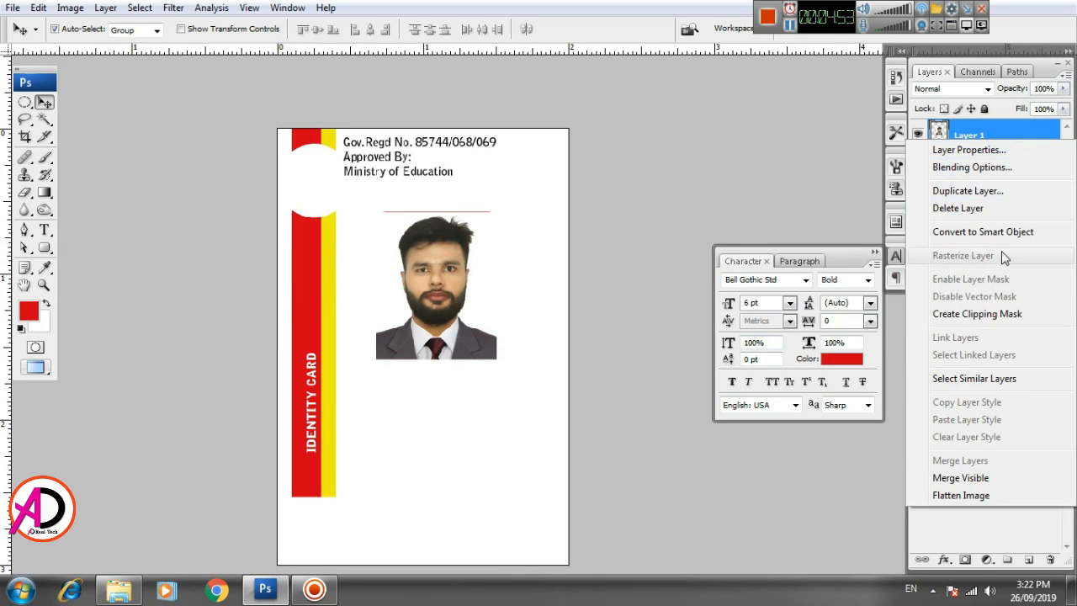
left_click(995, 313)
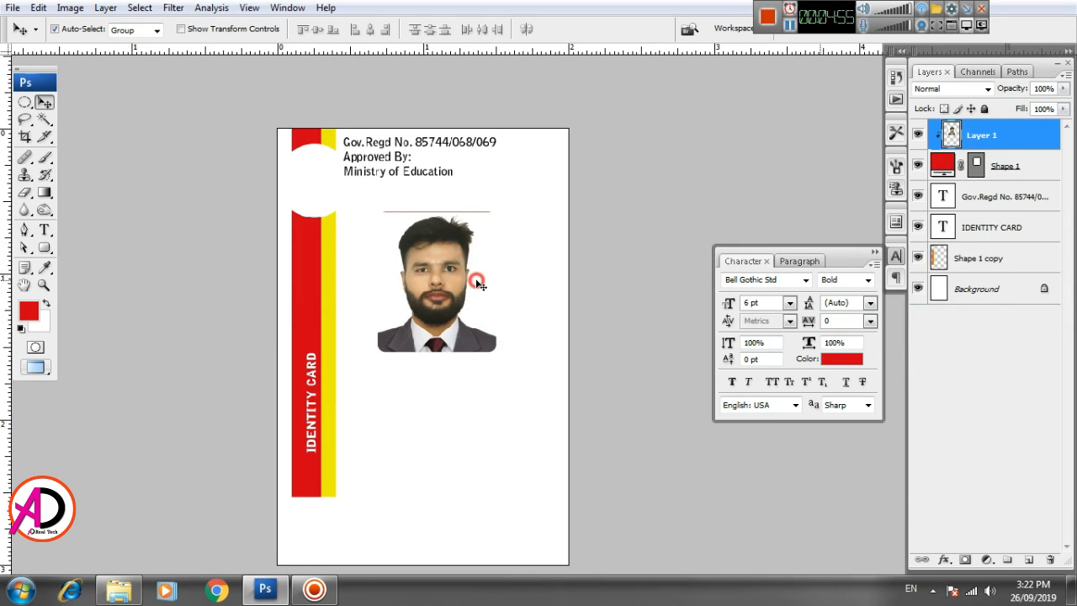
key("Up")
key("Up")
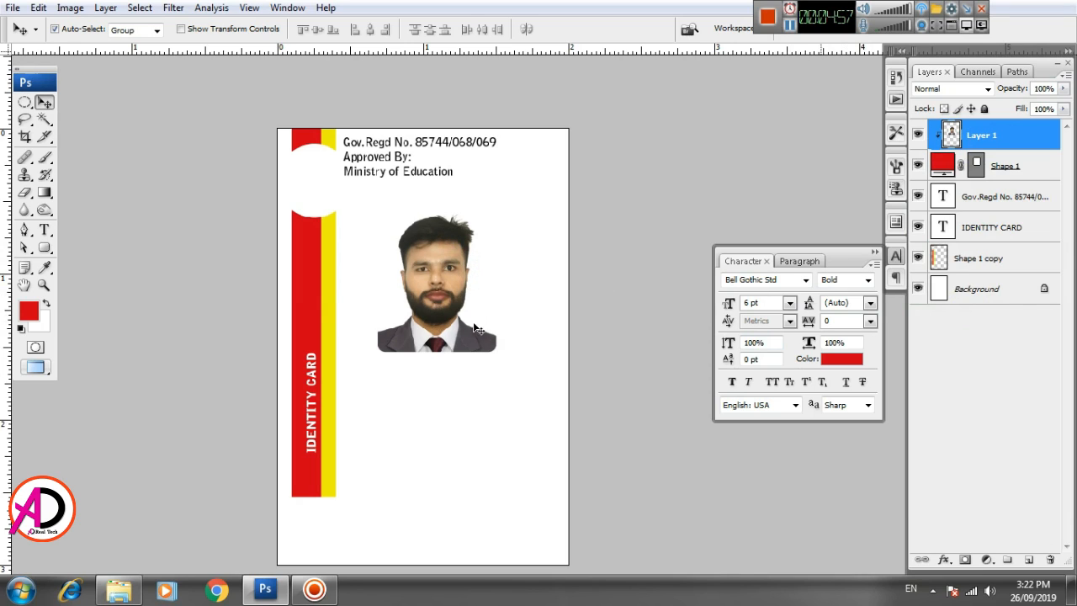
left_click(1002, 170, "shift")
key("ctrl+e")
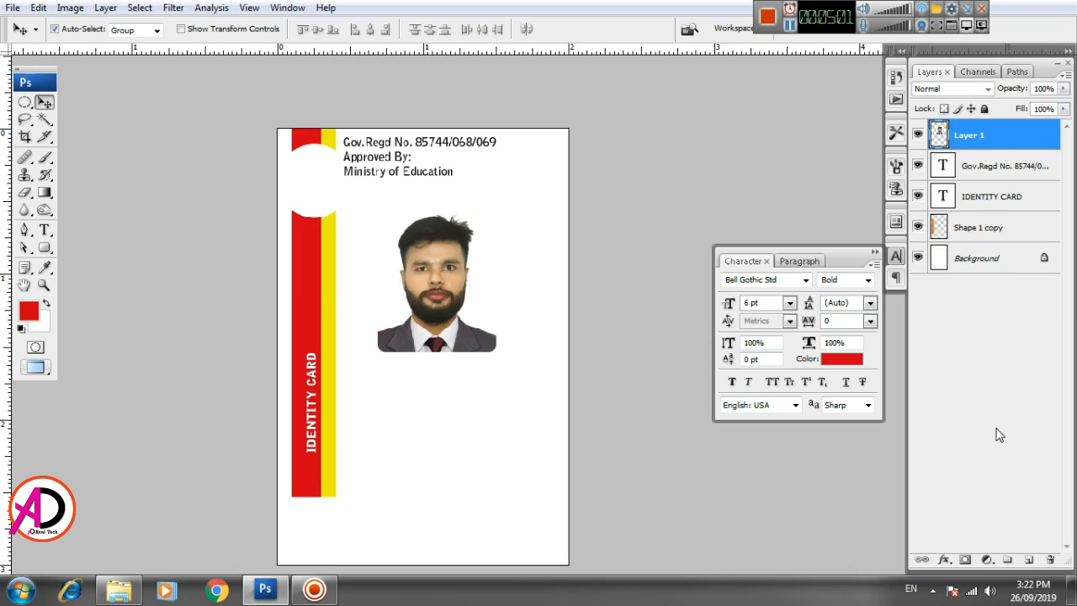
- Give the photo a thin black Stroke outline
left_click(943, 560)
left_click(963, 548)
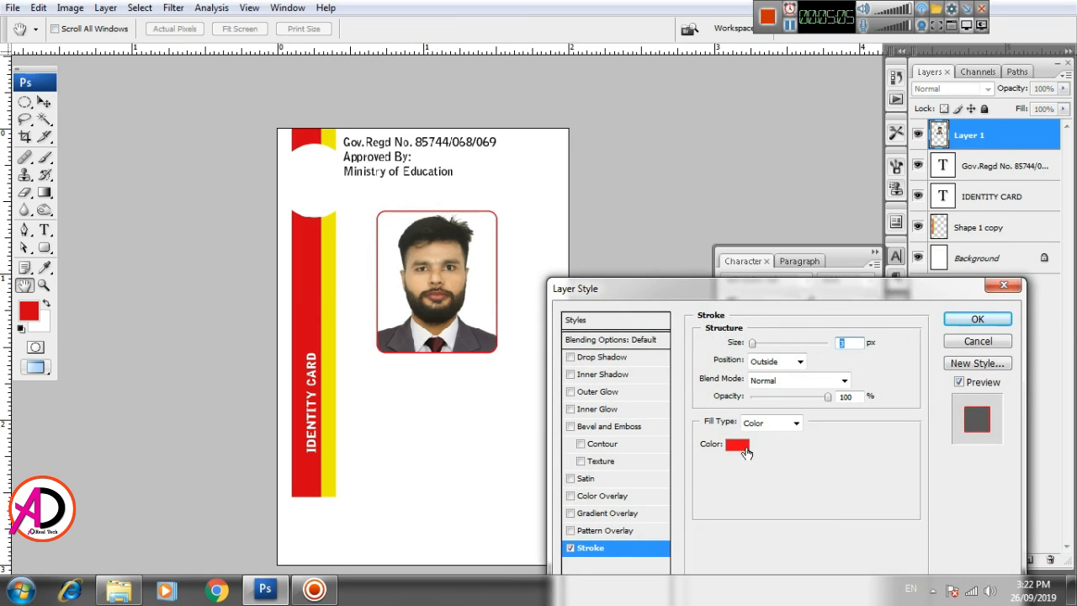
left_click(746, 452)
left_click(639, 477)
left_click(1006, 267)
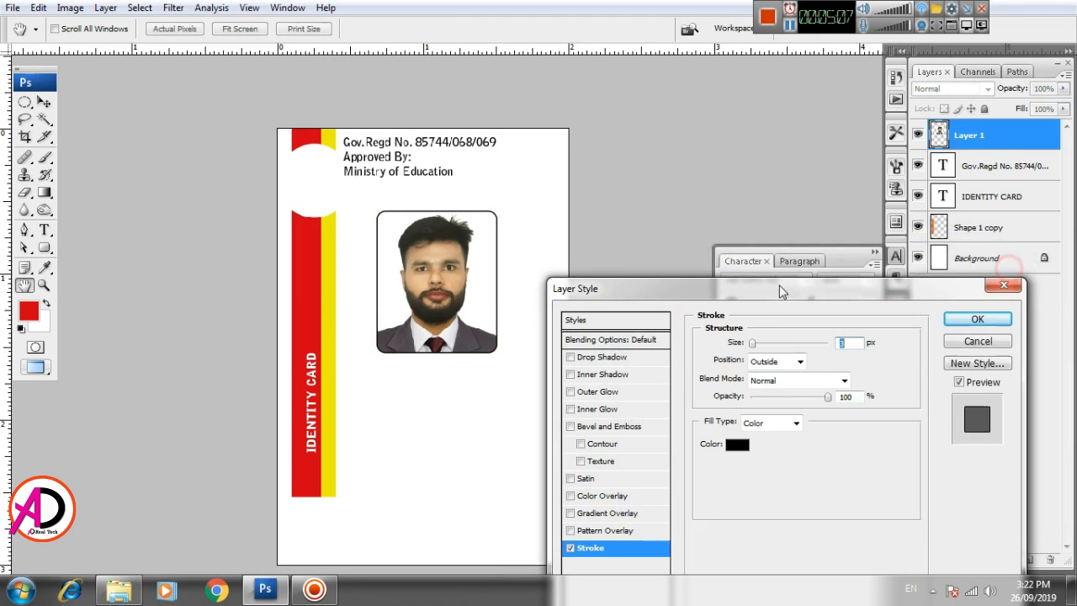
left_click(976, 318)
key("v")
scroll(404, 316, "up", 1)
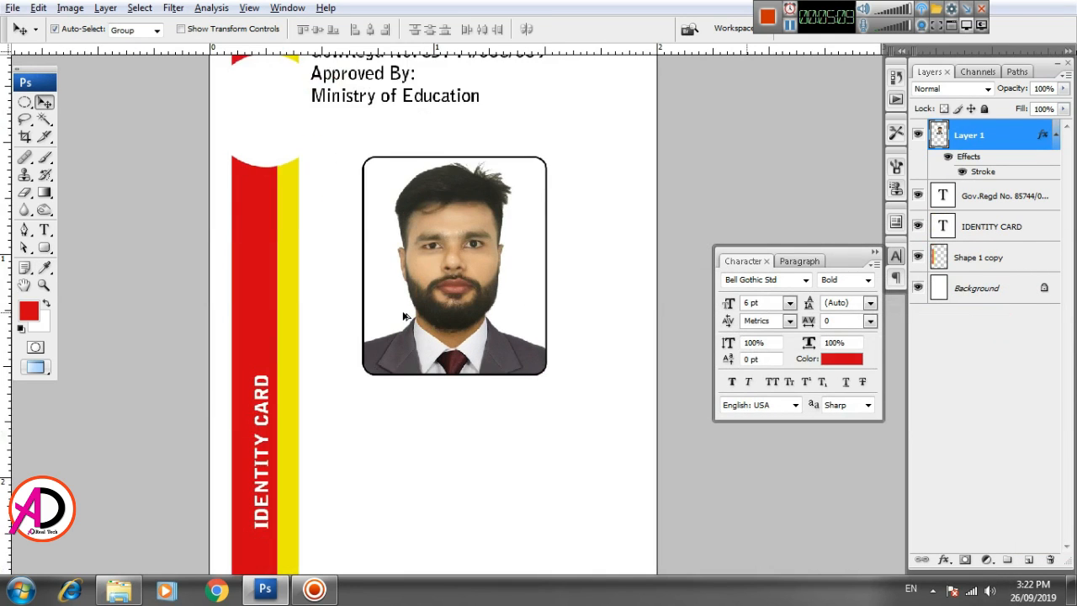
scroll(403, 316, "up", 1)
scroll(404, 316, "down", 5)
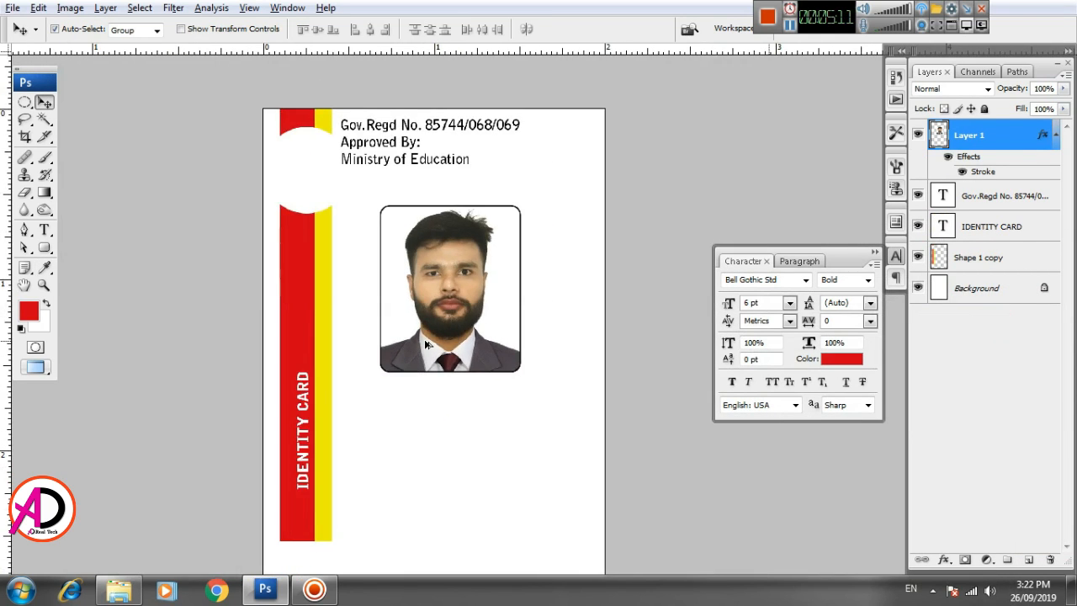
scroll(421, 336, "up", 1)
key("alt+space")
left_click_drag(538, 384, 543, 321)
left_click_drag(533, 370, 534, 357)
- Type the cardholder's name in a larger size and move it beneath the photo
left_click(44, 228)
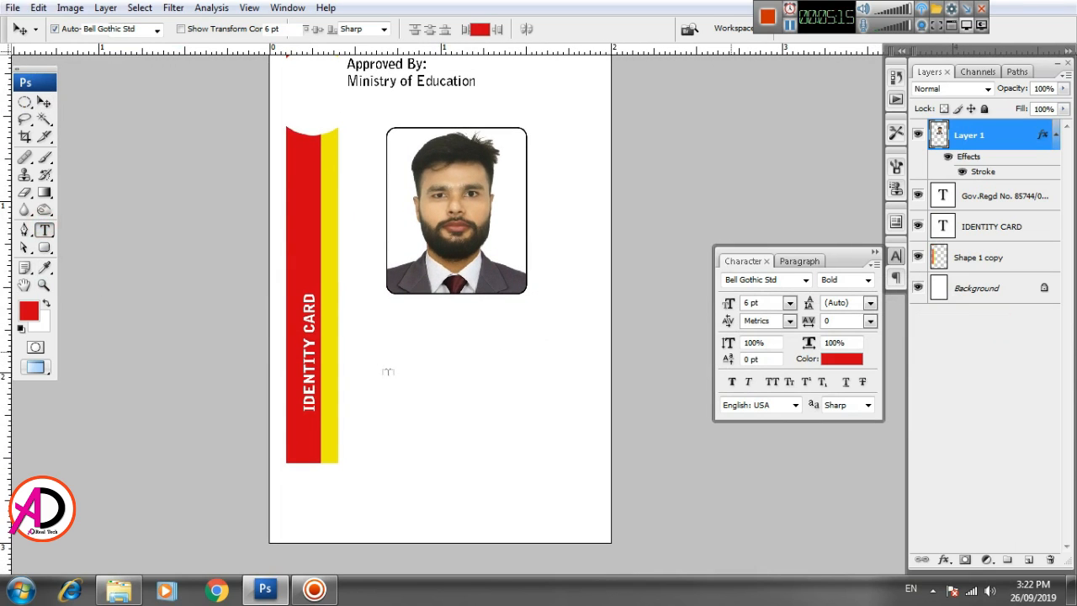
left_click(398, 394)
key("ctrl+shift+period")
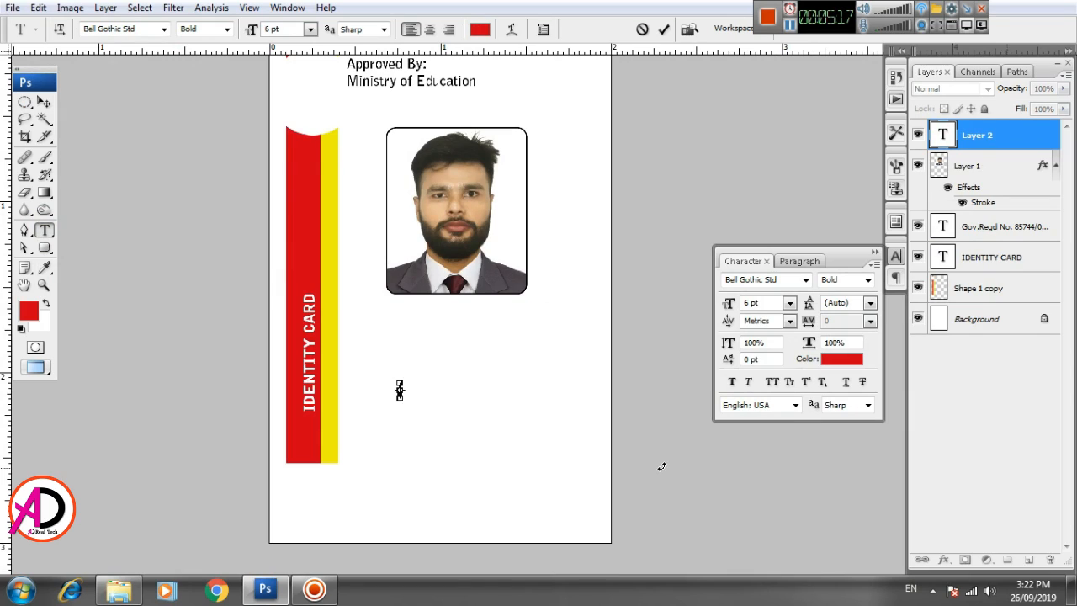
type("AS")
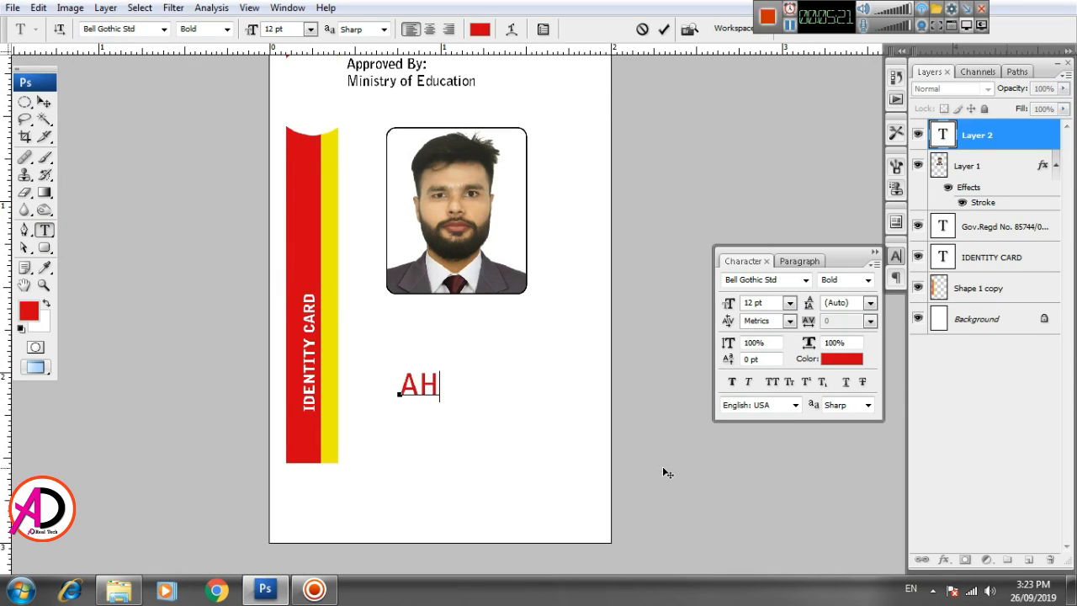
type("OK")
key("BackSpace")
key("BackSpace")
key("BackSpace")
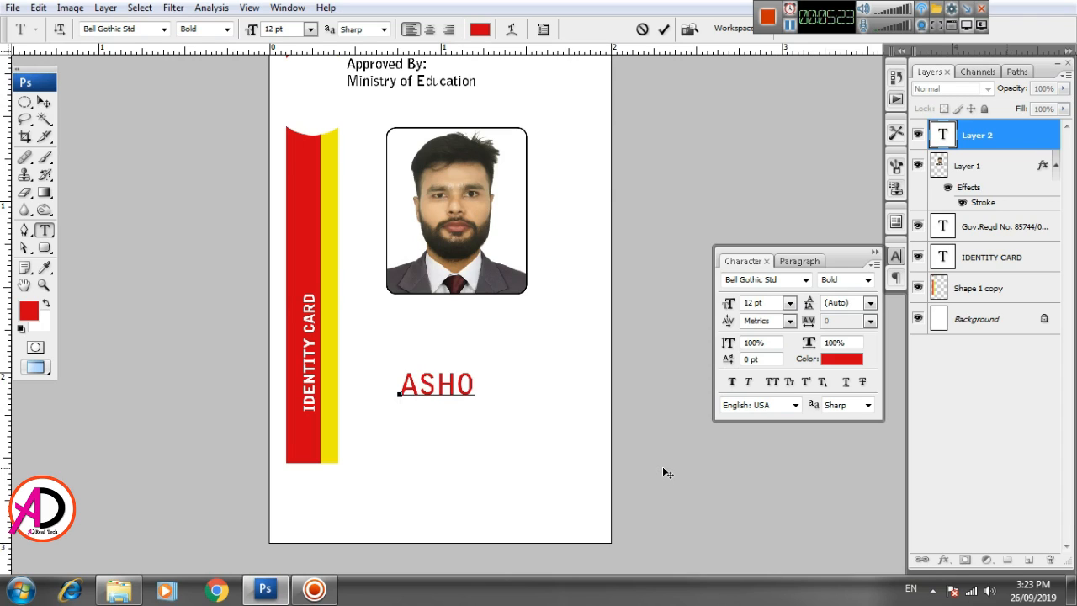
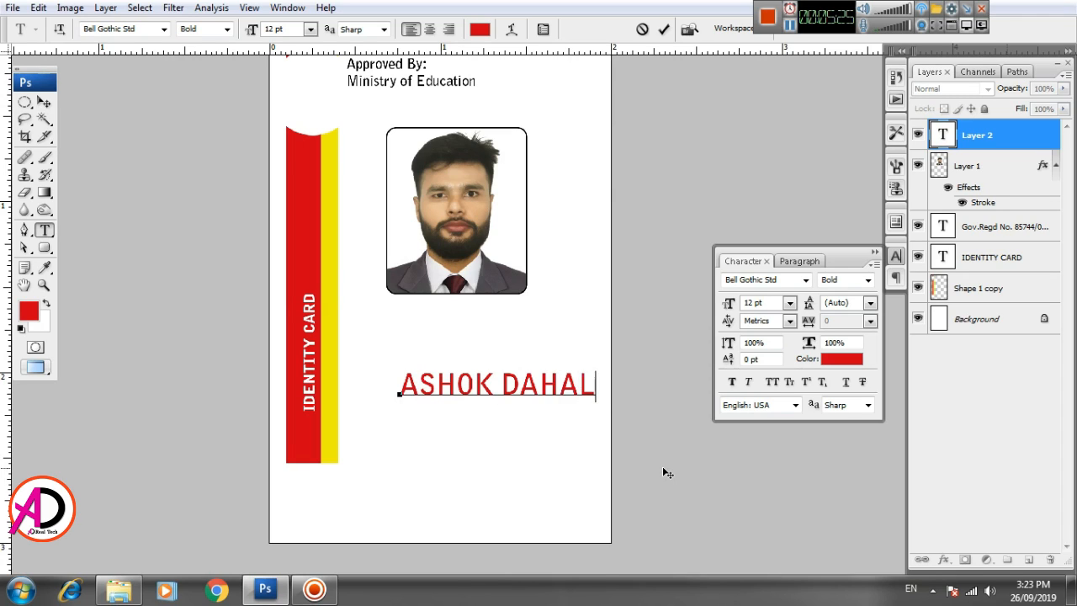
key("ctrl+Return")
key("v")
key("ctrl+t")
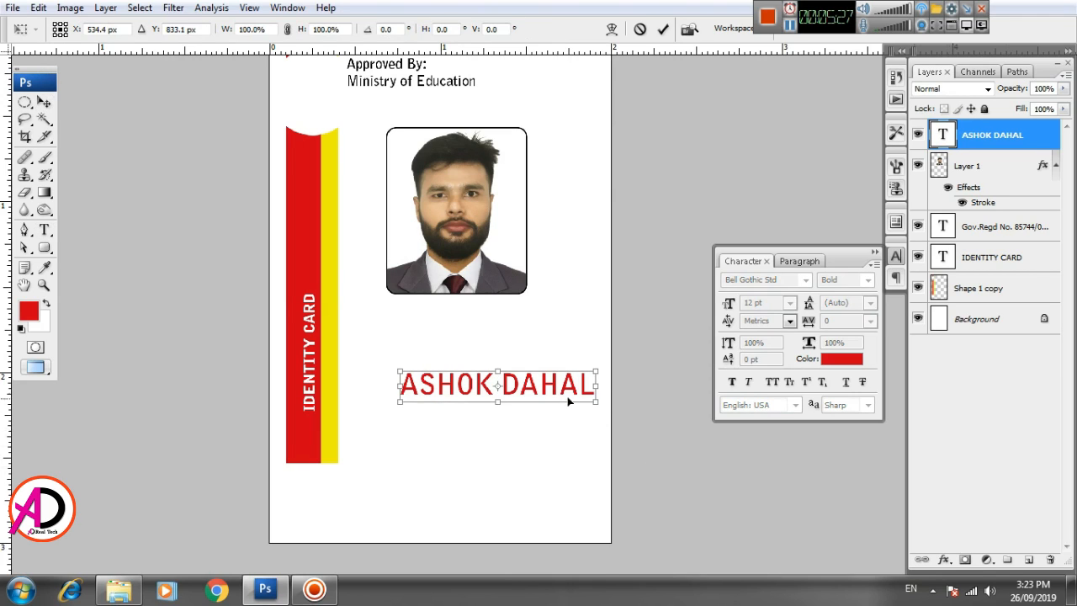
left_click_drag(554, 386, 514, 318)
key("Return")
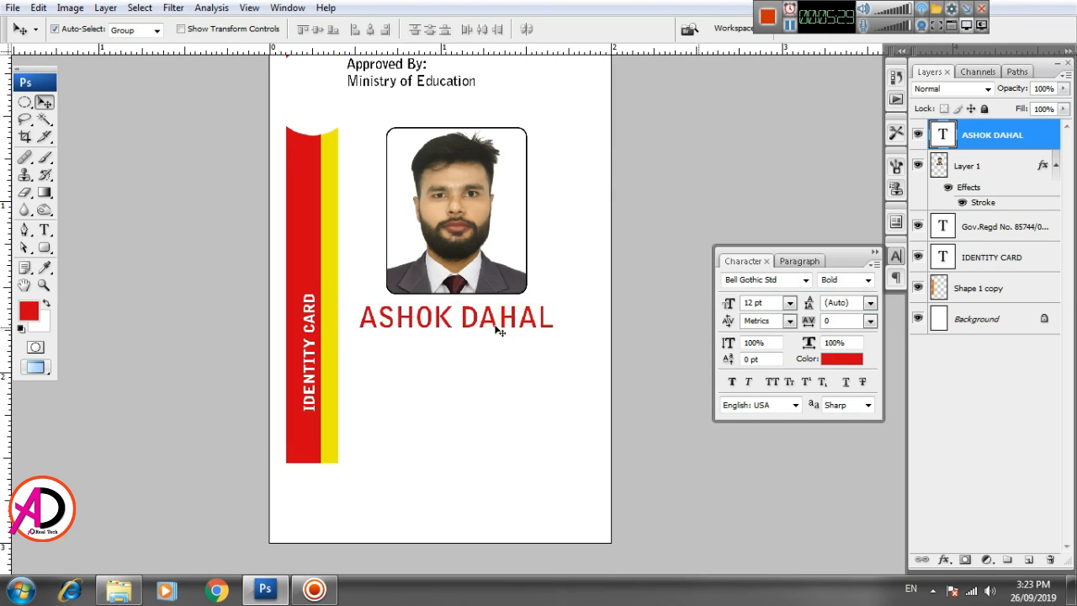
- Set the name's font style to Bell Gothic Std Black
left_click(41, 229)
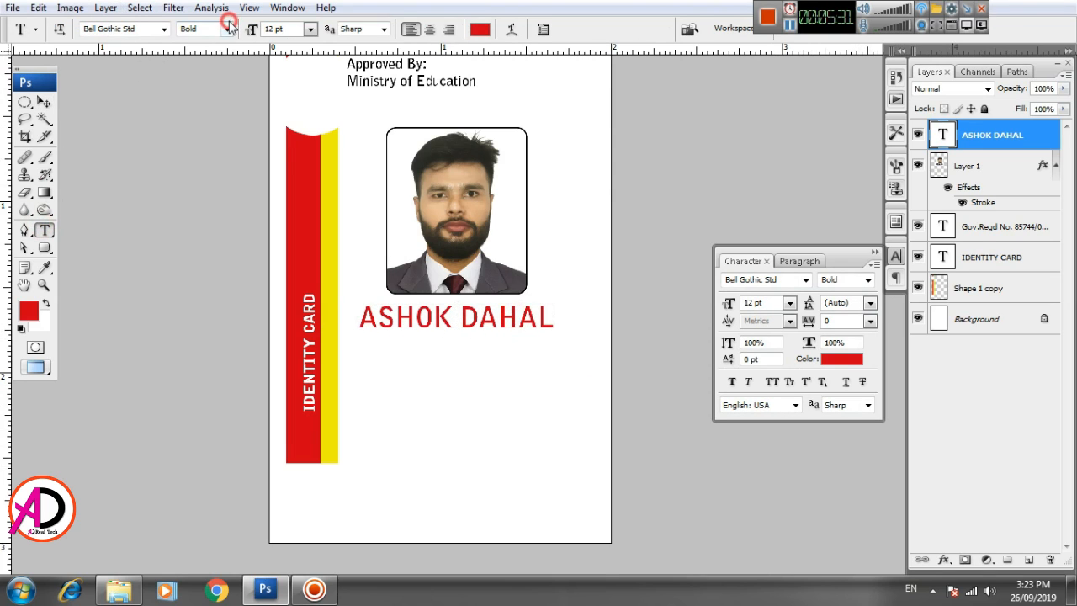
left_click(228, 29)
left_click(212, 64)
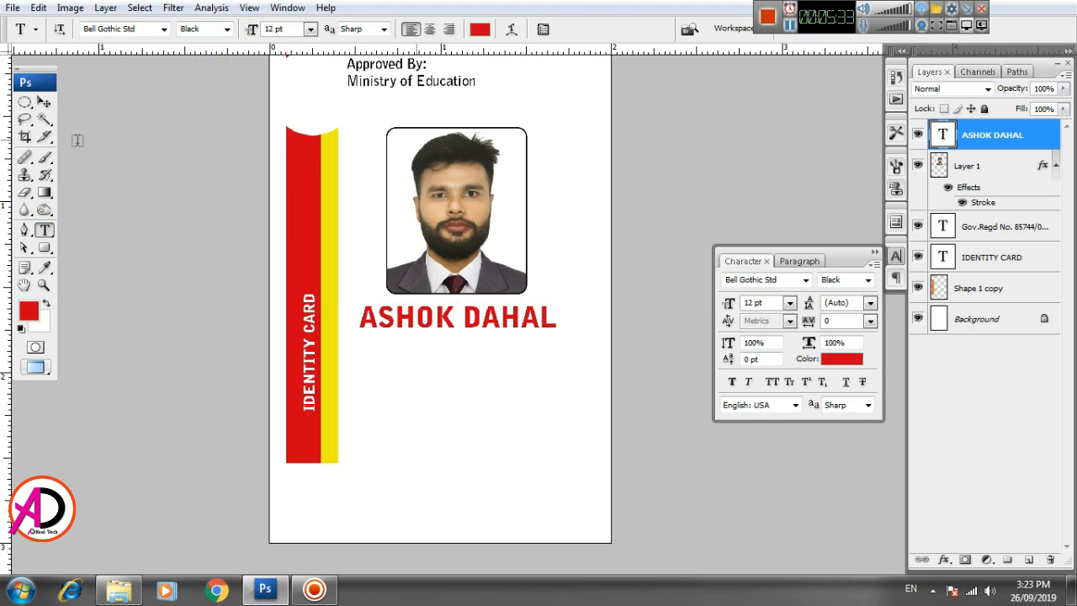
key("v")
scroll(457, 401, "up", 3)
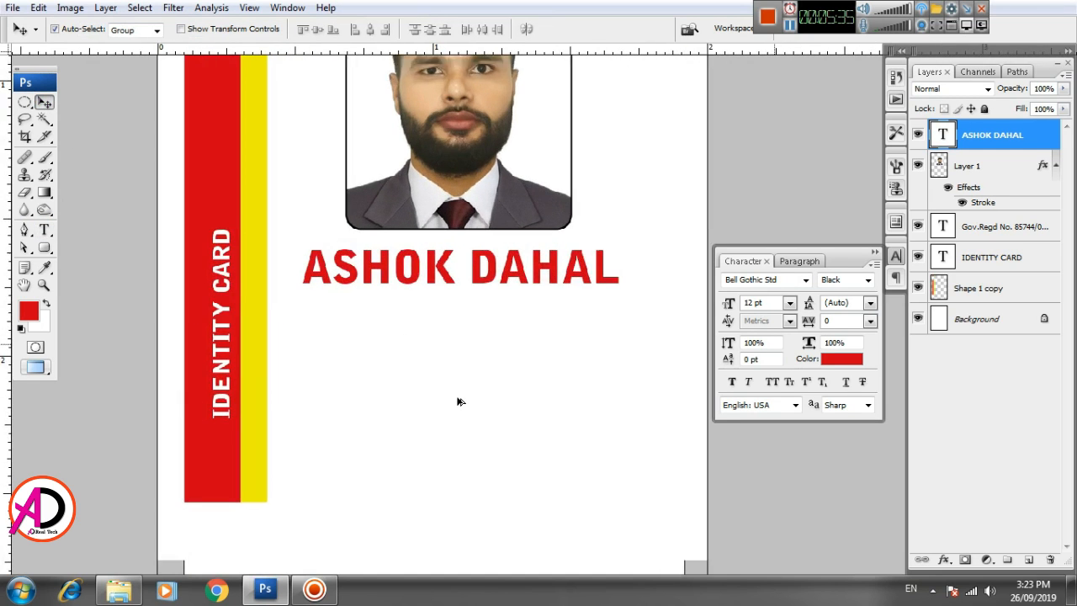
scroll(457, 402, "down", 4)
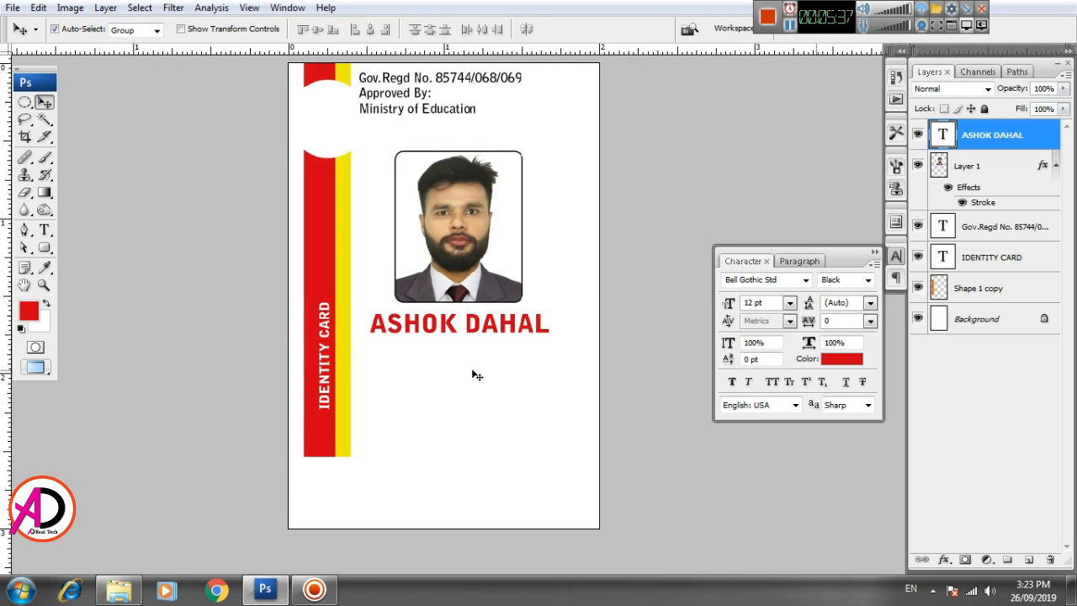
scroll(477, 375, "down", 1)
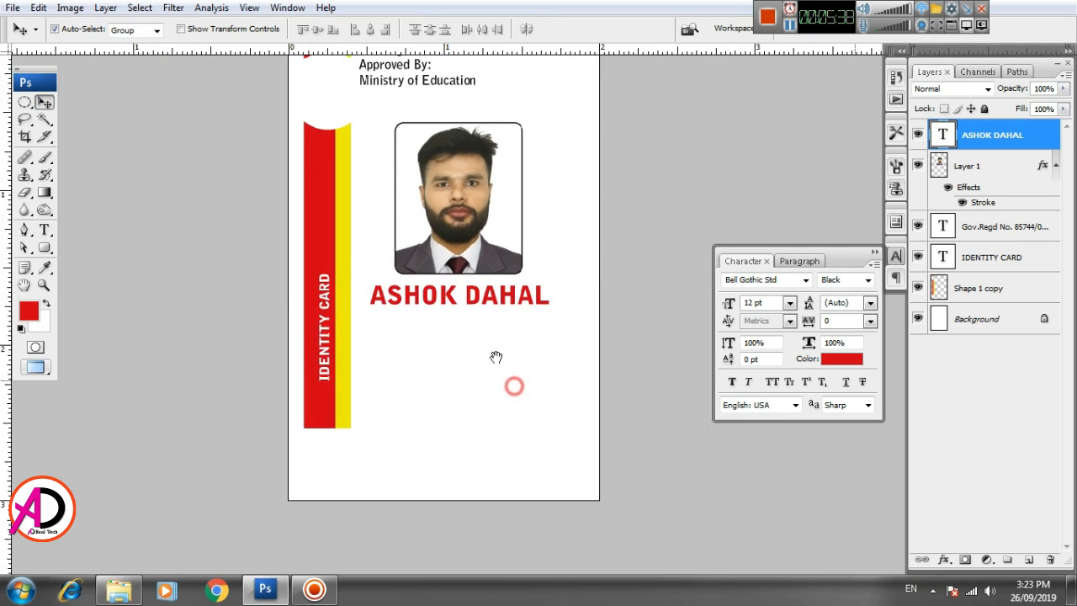
- Scale the portrait to about 83.2%, raise it, and move the name caption up beneath it
left_click(477, 292)
key("ctrl+t")
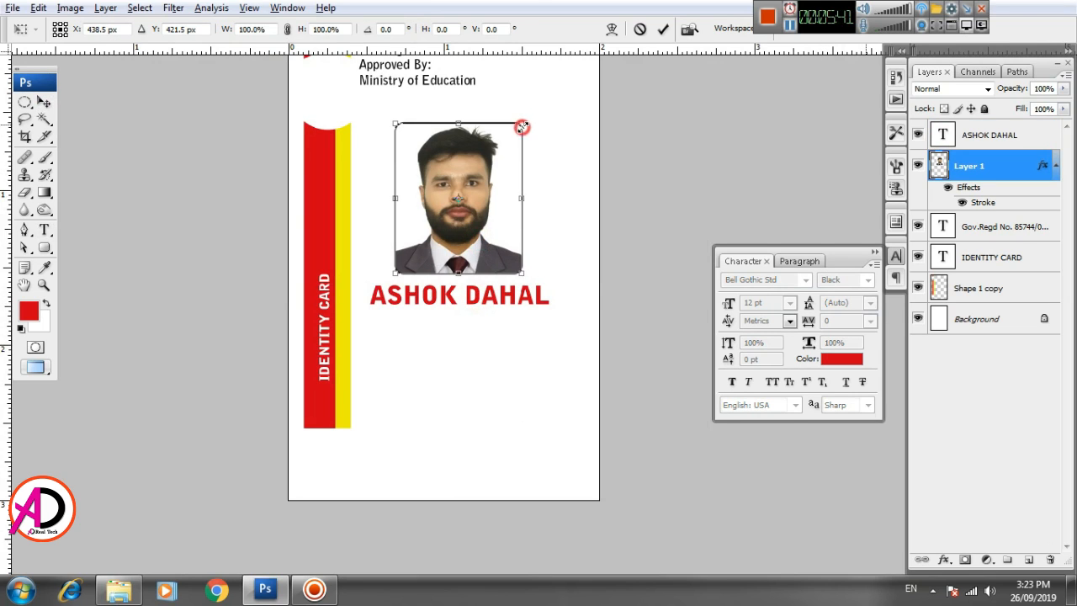
left_click_drag(522, 127, 512, 135)
left_click_drag(492, 187, 493, 158)
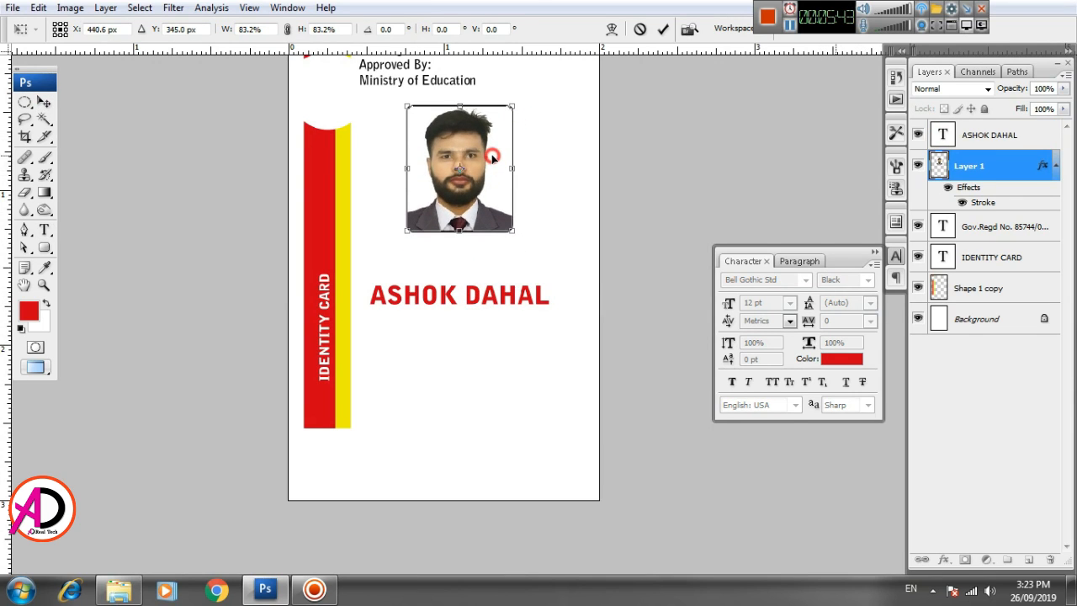
key("Return")
left_click_drag(490, 293, 478, 250)
scroll(478, 363, "up", 1)
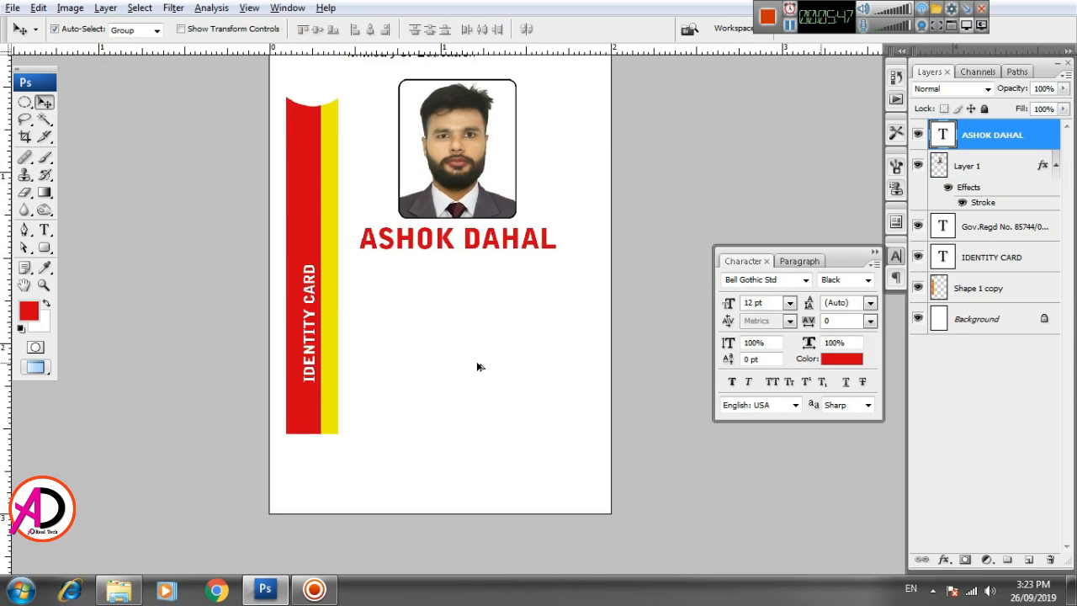
scroll(479, 366, "up", 4)
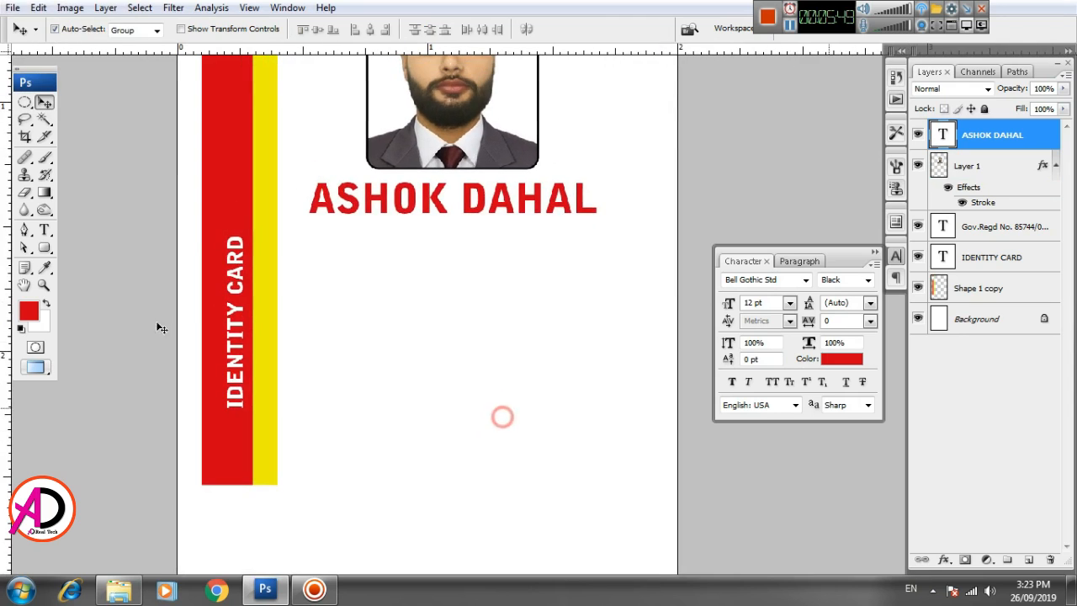
- Type '[Chief IT Instructor]' below the name and scale it down into place
key("t")
left_click(382, 321)
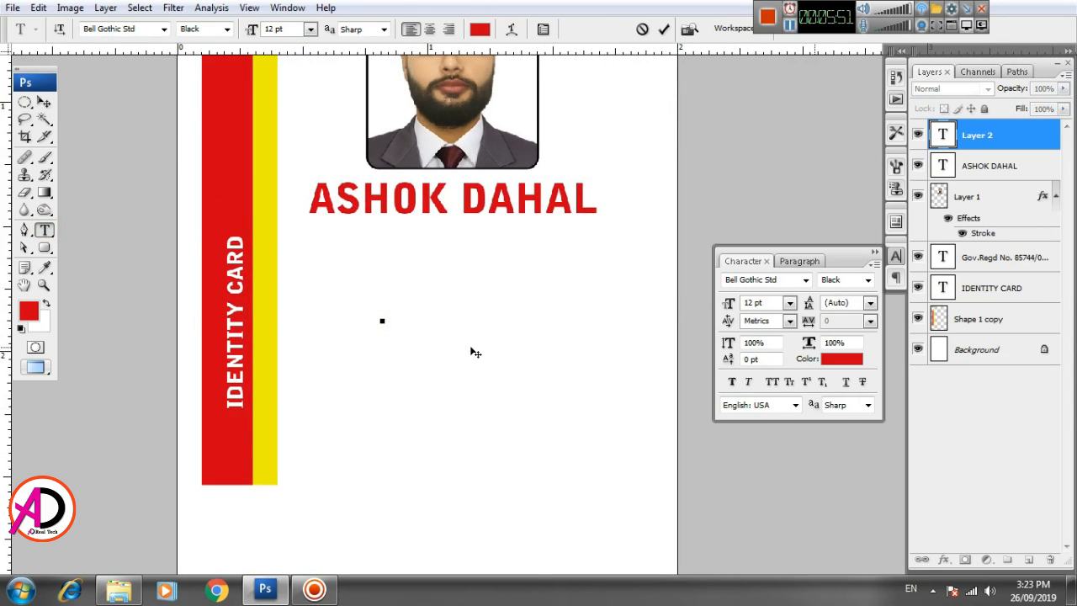
type("DCHIE")
key("BackSpace")
key("BackSpace")
key("BackSpace")
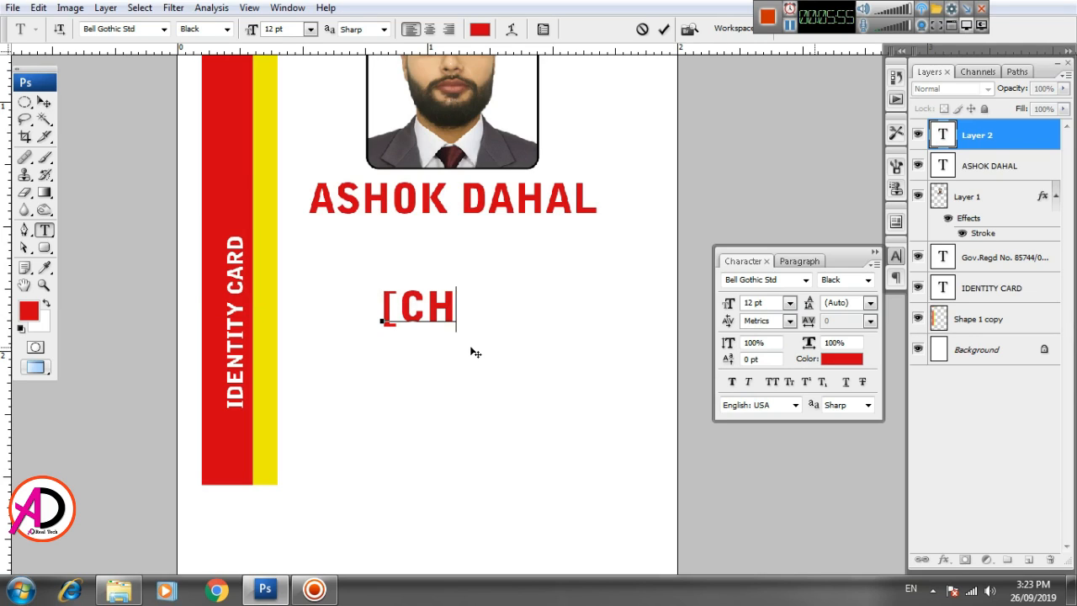
type("hiec")
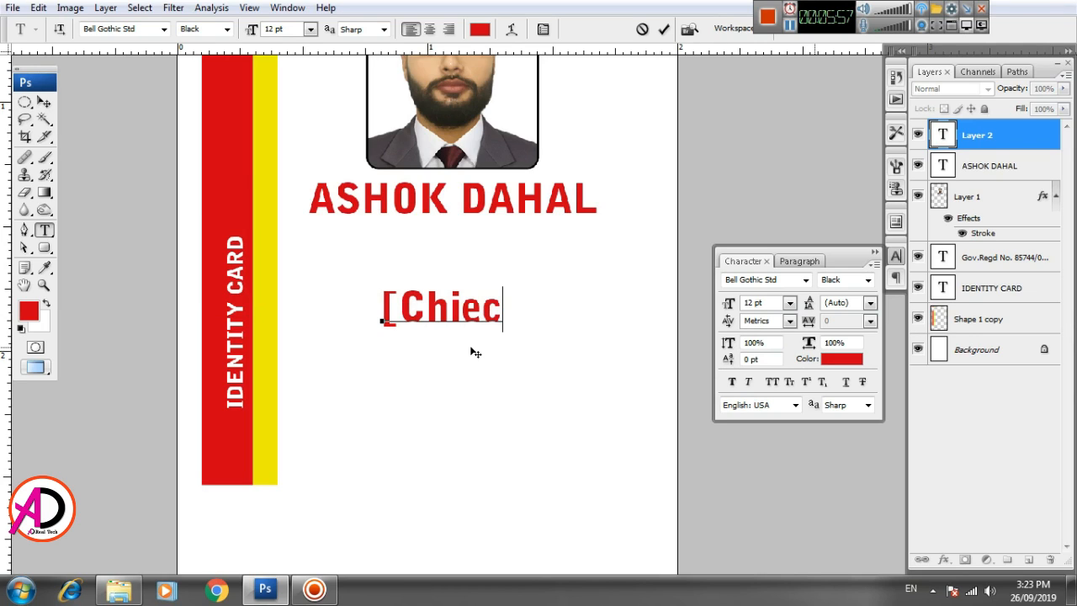
key("BackSpace")
type("f i")
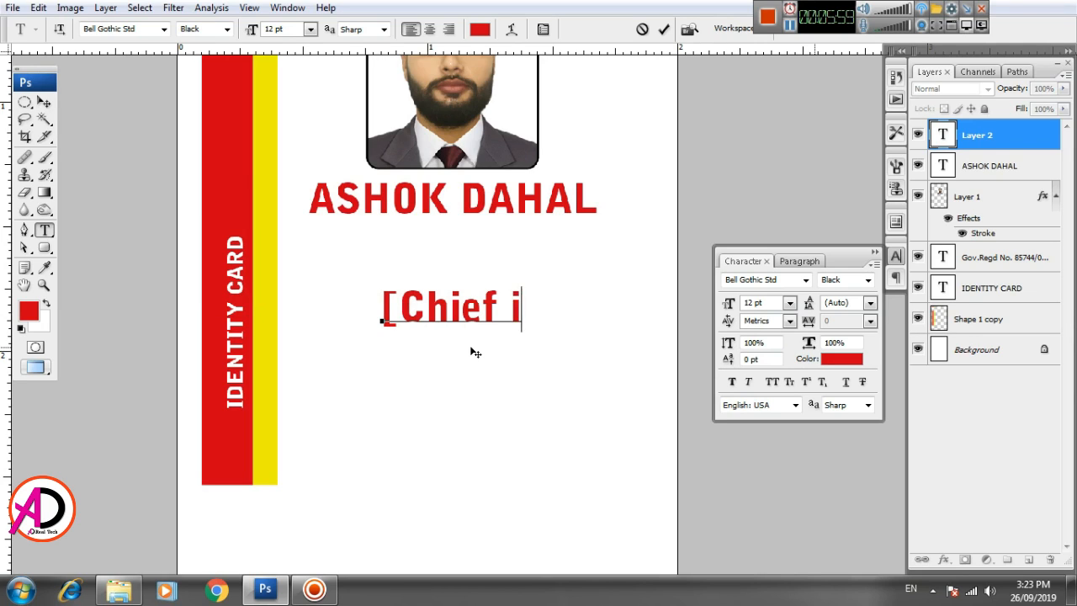
type("t")
key("BackSpace")
key("BackSpace")
type("IT ")
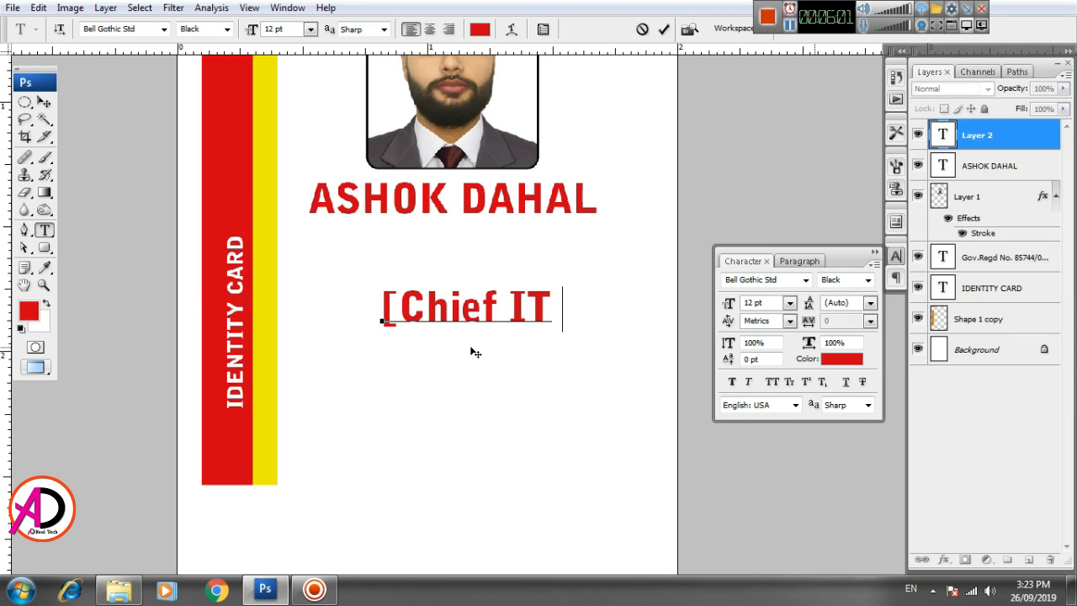
type("I")
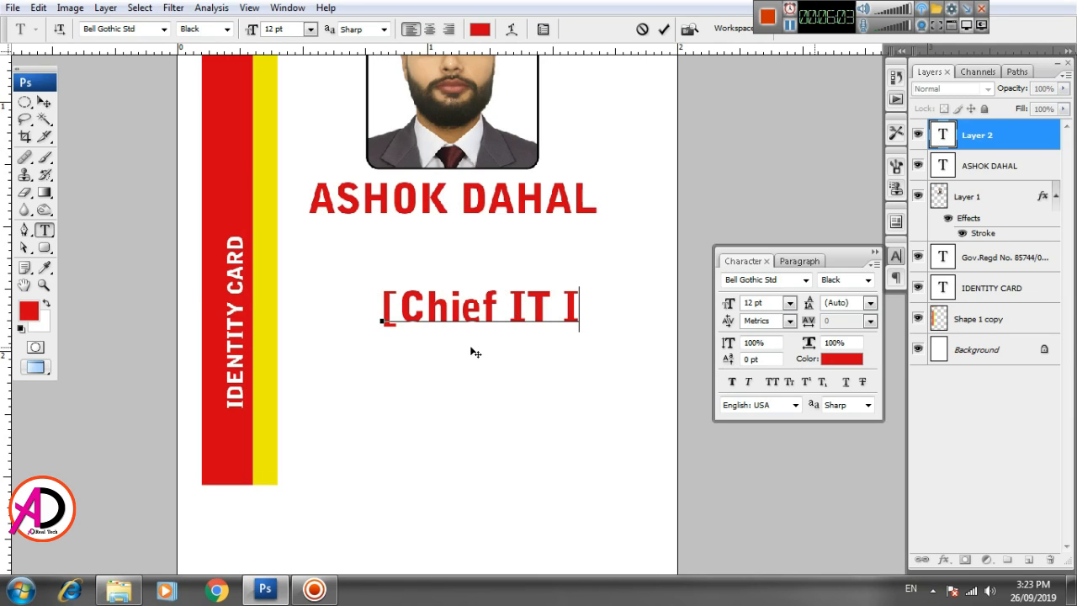
type("nstru")
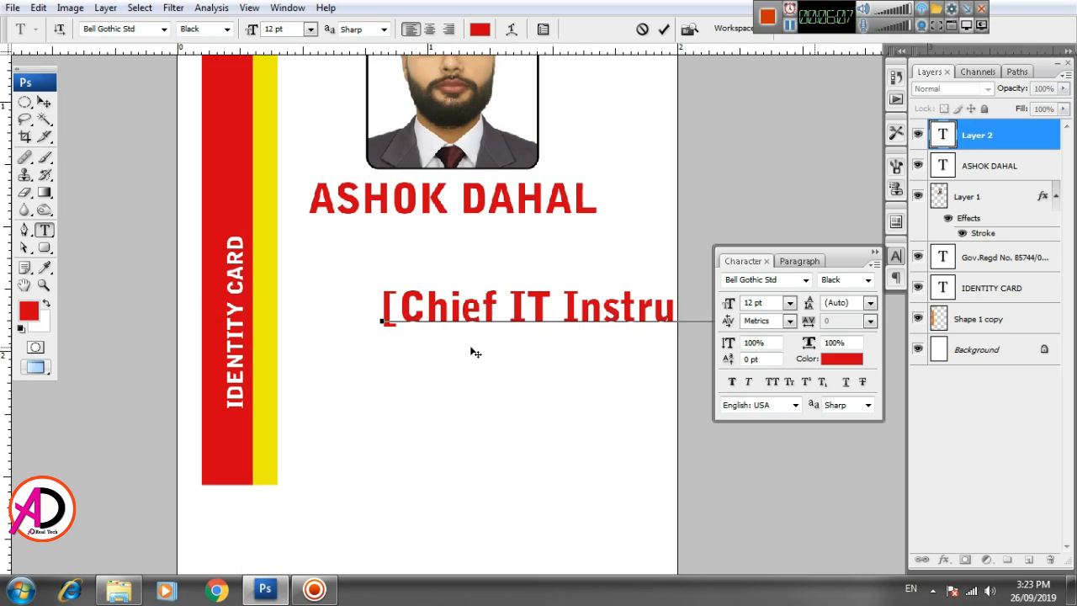
left_click(472, 349)
key("ctrl+t")
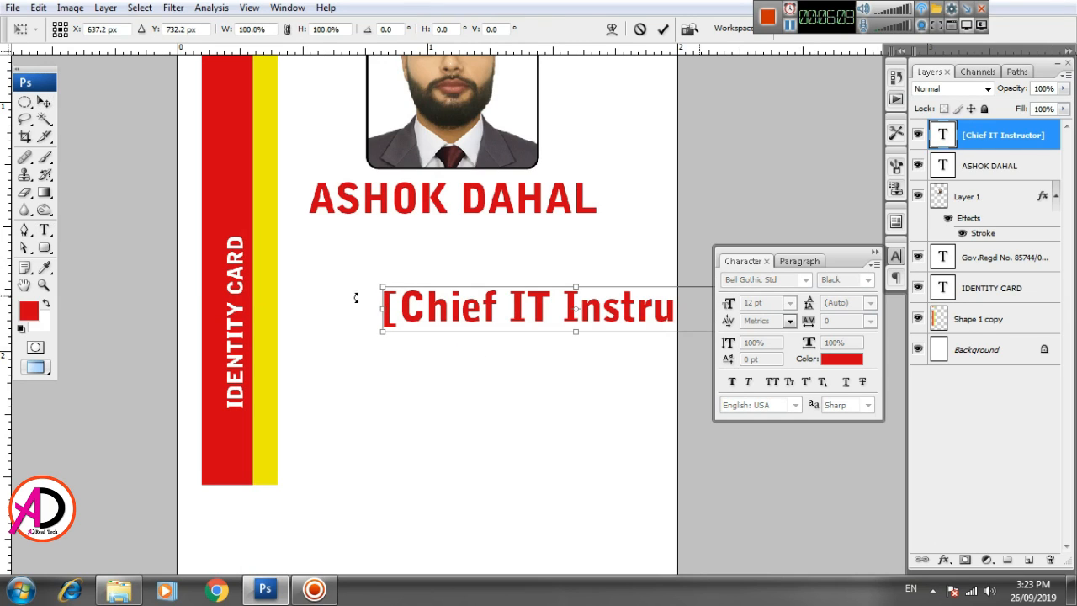
left_click_drag(383, 288, 384, 237)
key("Return")
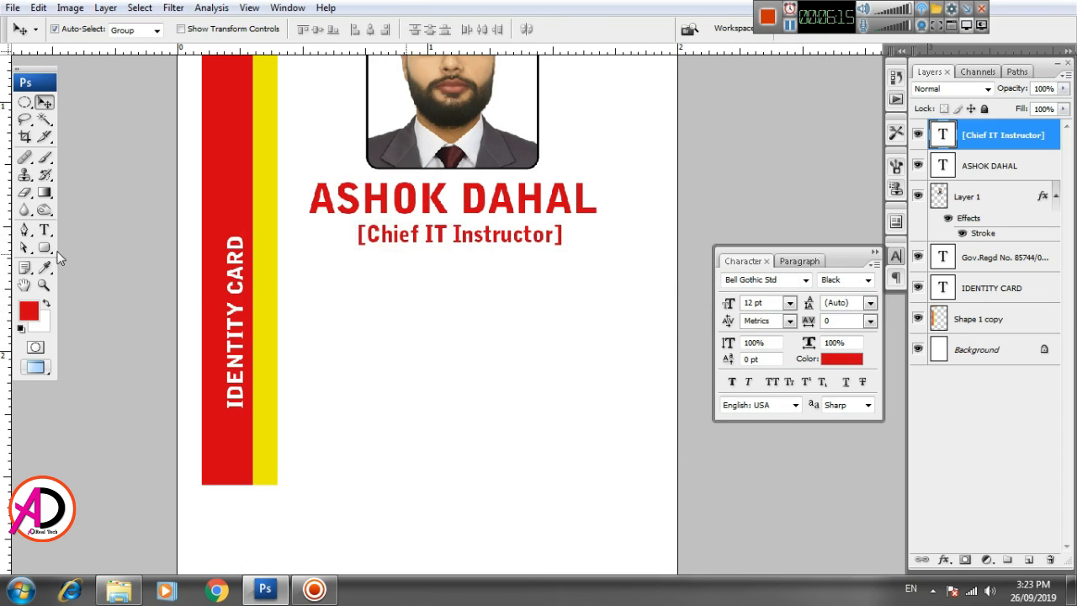
- Set the job title to Bold with Faux Bold and nudge it up under the name
left_click(45, 229)
left_click(227, 29)
left_click(214, 49)
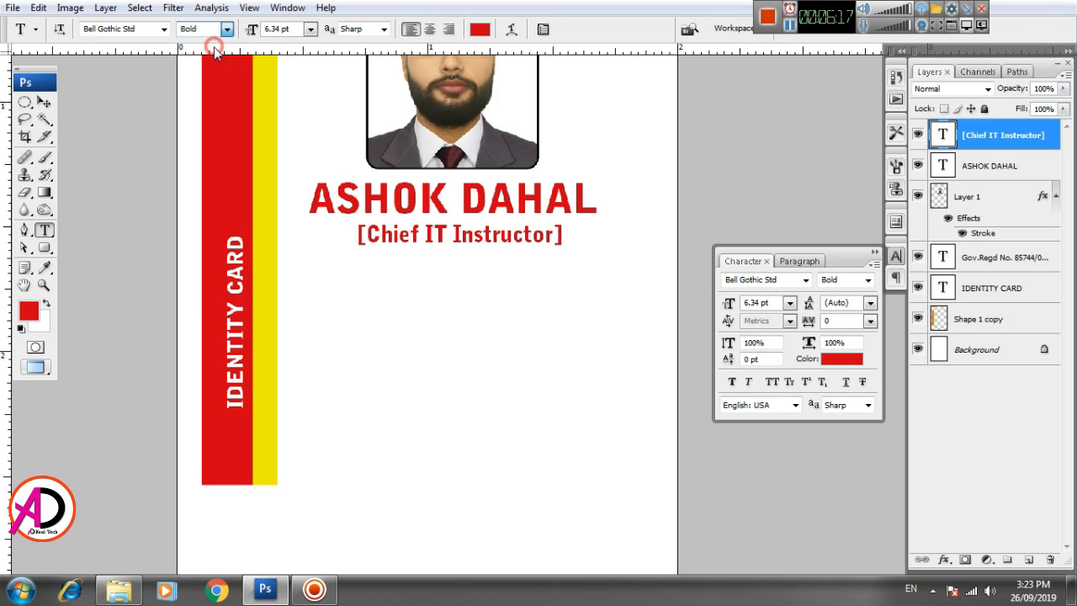
left_click(732, 382)
left_click(44, 101)
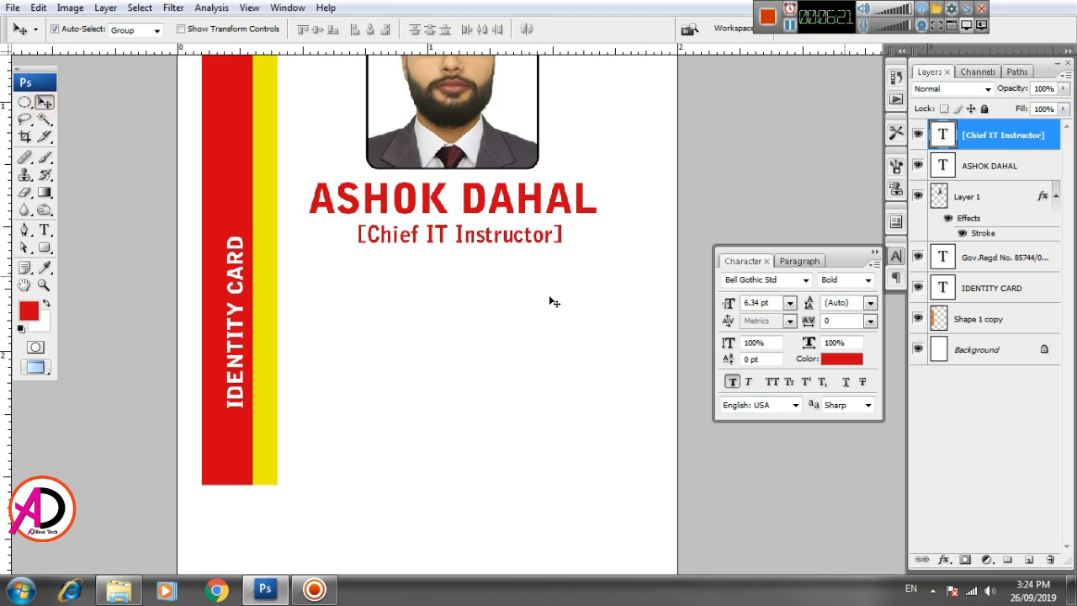
key("Left")
key("Left")
key("Left")
key("Left")
key("Left")
key("Up")
key("Up")
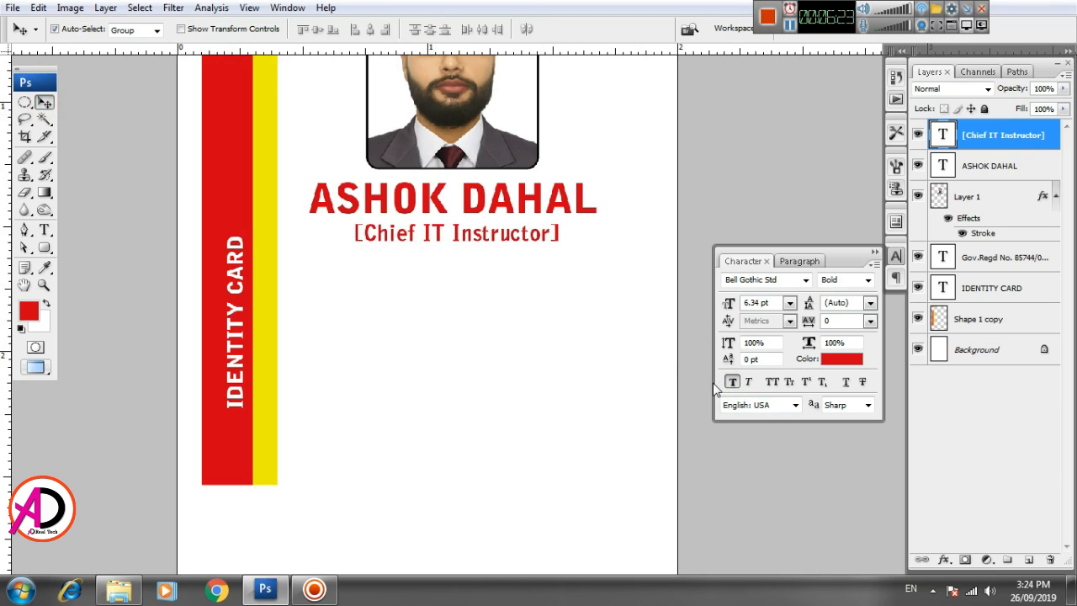
key("Up")
scroll(547, 385, "down", 3)
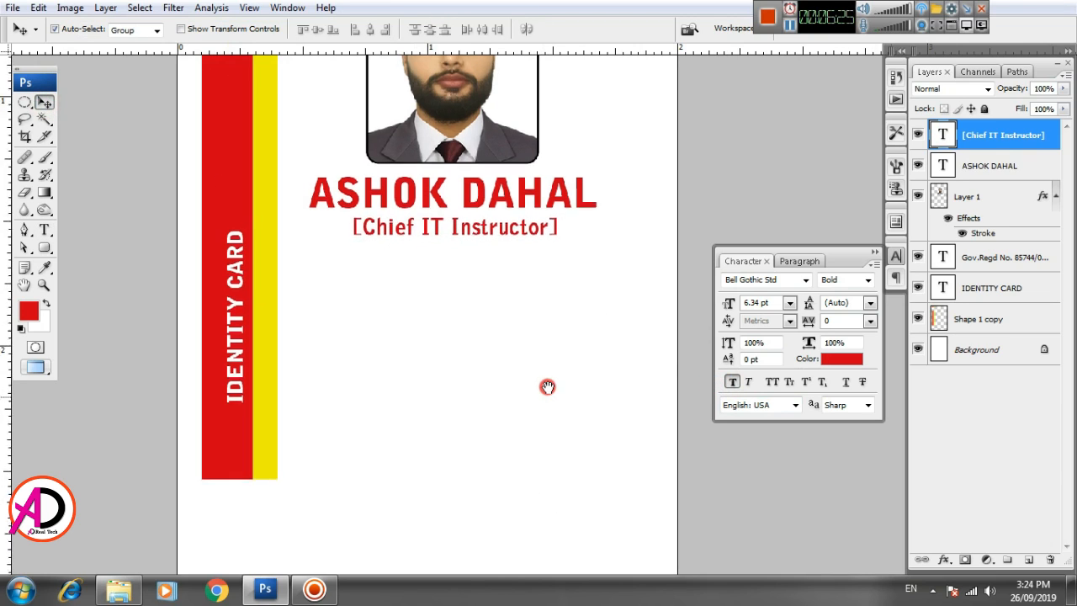
scroll(577, 477, "down", 2)
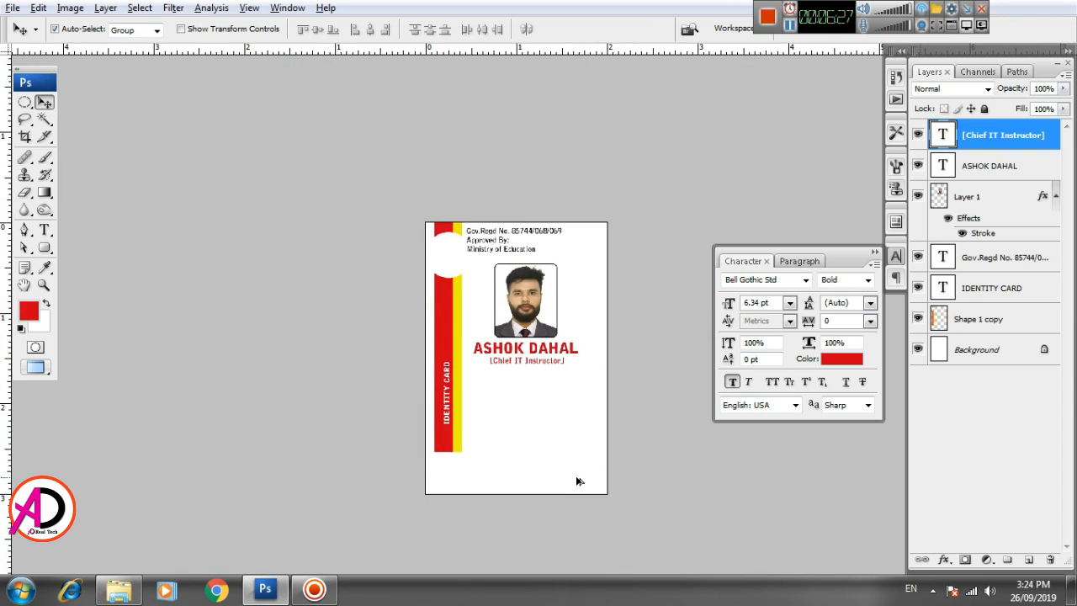
scroll(577, 479, "up", 3)
- Type 'GLOBAL TOUCH' below the job title in the Black style and move it up
left_click(566, 423)
key("alt+space")
left_click_drag(566, 423, 567, 432)
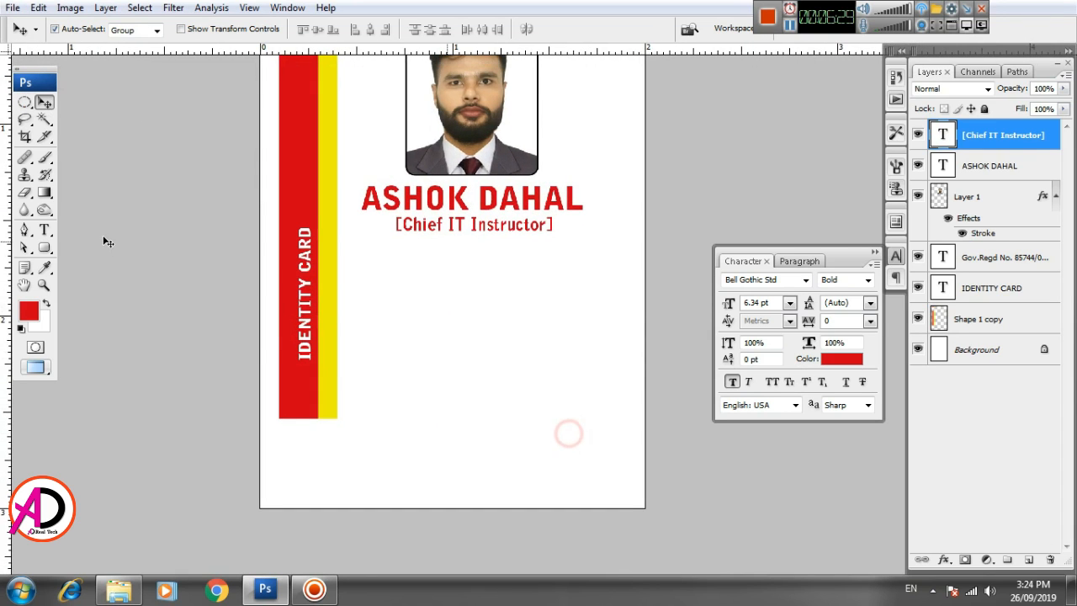
left_click(45, 230)
left_click(385, 344)
type("glo")
key("BackSpace")
key("BackSpace")
key("BackSpace")
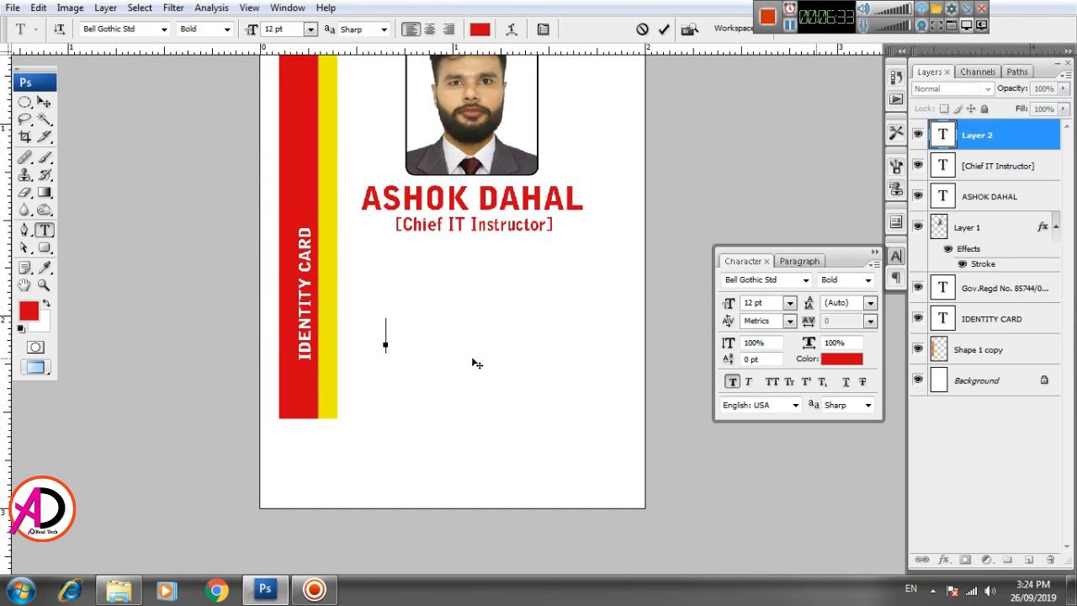
type("GLOBAL TOUCH")
key("ctrl+a")
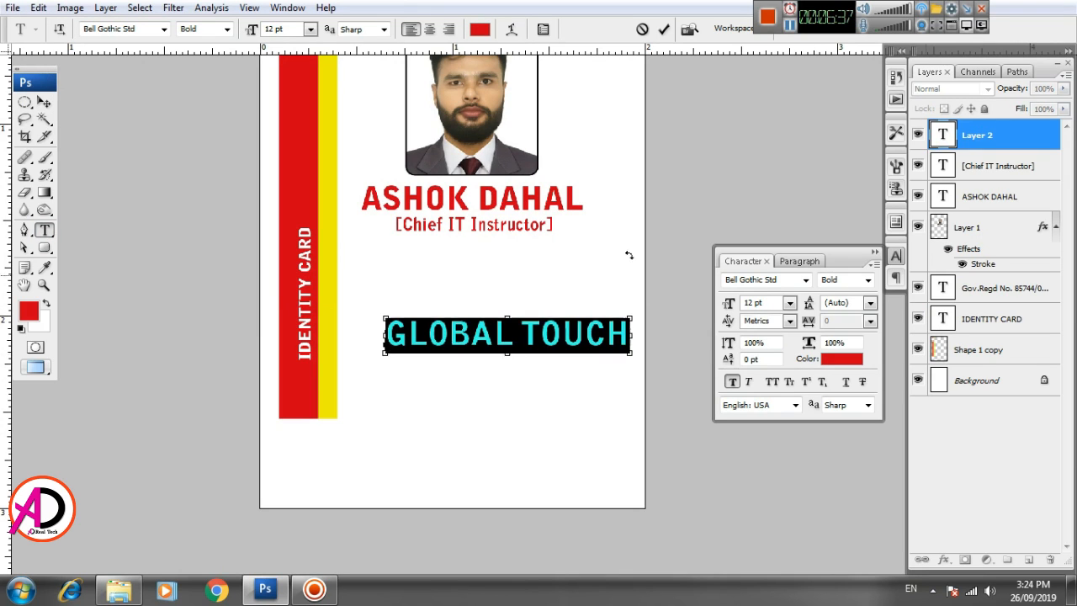
left_click(226, 29)
left_click(215, 58)
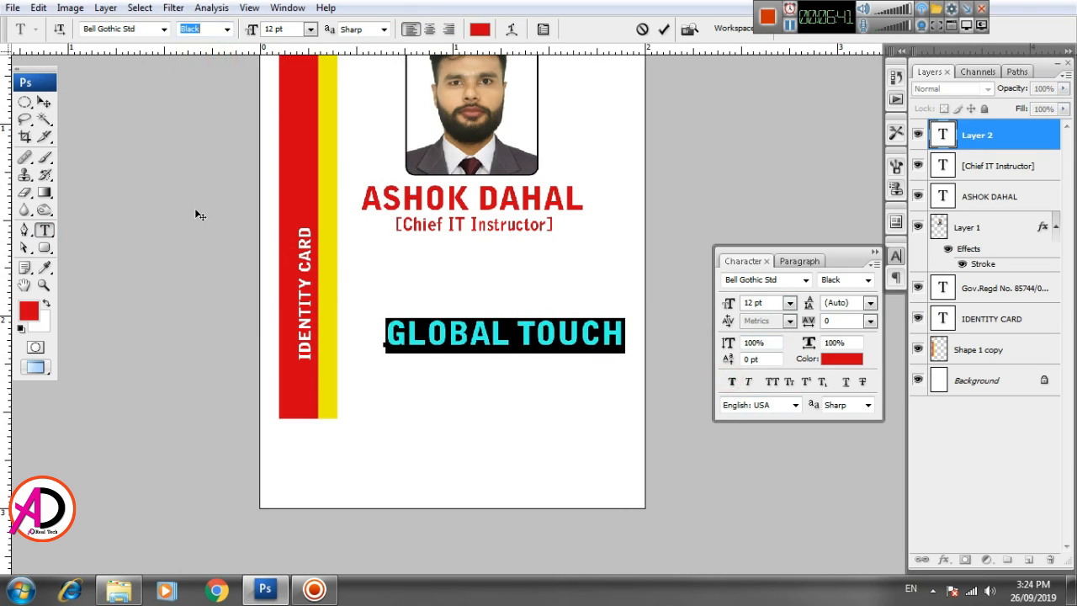
key("ctrl+Return")
key("v")
left_click_drag(435, 308, 412, 282)
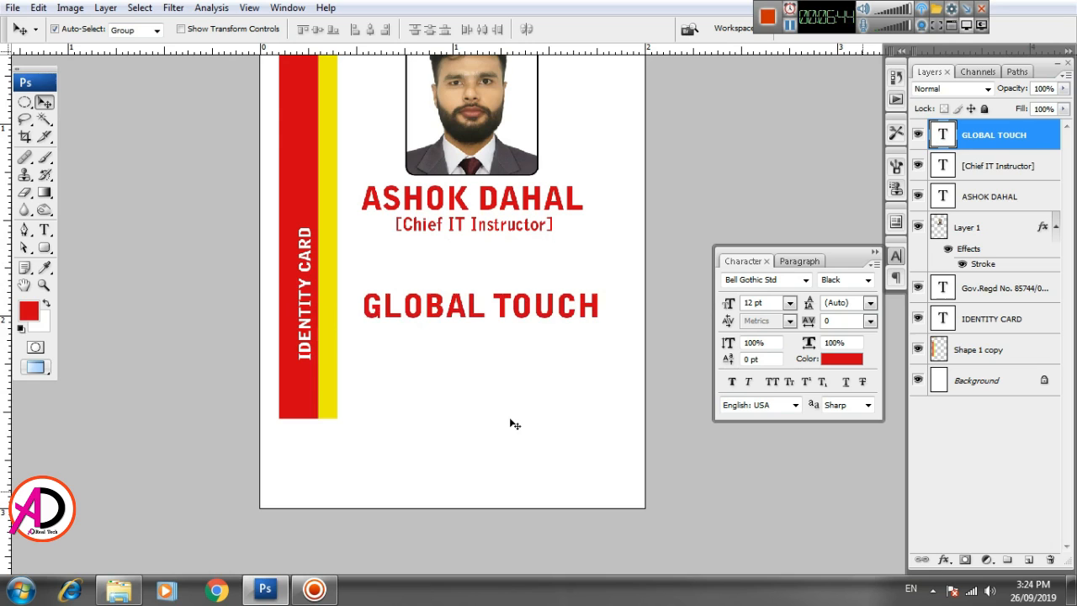
- Recolour the [Chief IT Instructor] text black
left_click(44, 230)
double_click(452, 220)
key("ctrl+a")
left_click(841, 360)
left_click(633, 478)
left_click(1013, 268)
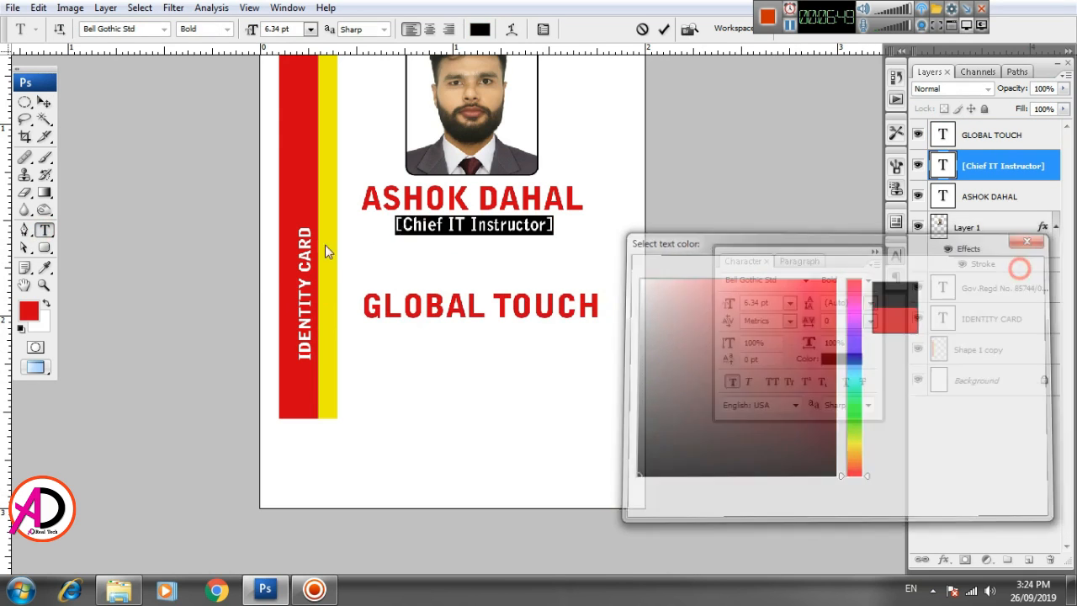
key("ctrl+Return")
key("v")
- Colour GLOBAL TOUCH medium blue (2e469c) and nudge it up closer to the job title
left_click_drag(433, 309, 427, 286)
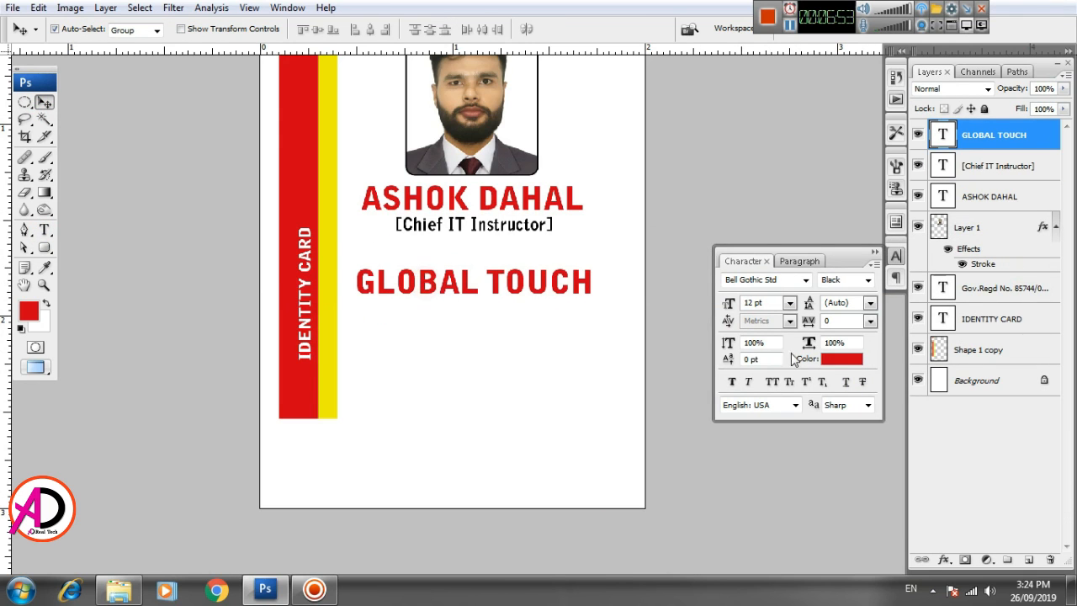
left_click(841, 358)
left_click(853, 350)
left_click(831, 394)
mouse_move(831, 393)
left_mouse_down()
mouse_move(810, 392)
mouse_move(775, 354)
left_mouse_up()
left_click(984, 267)
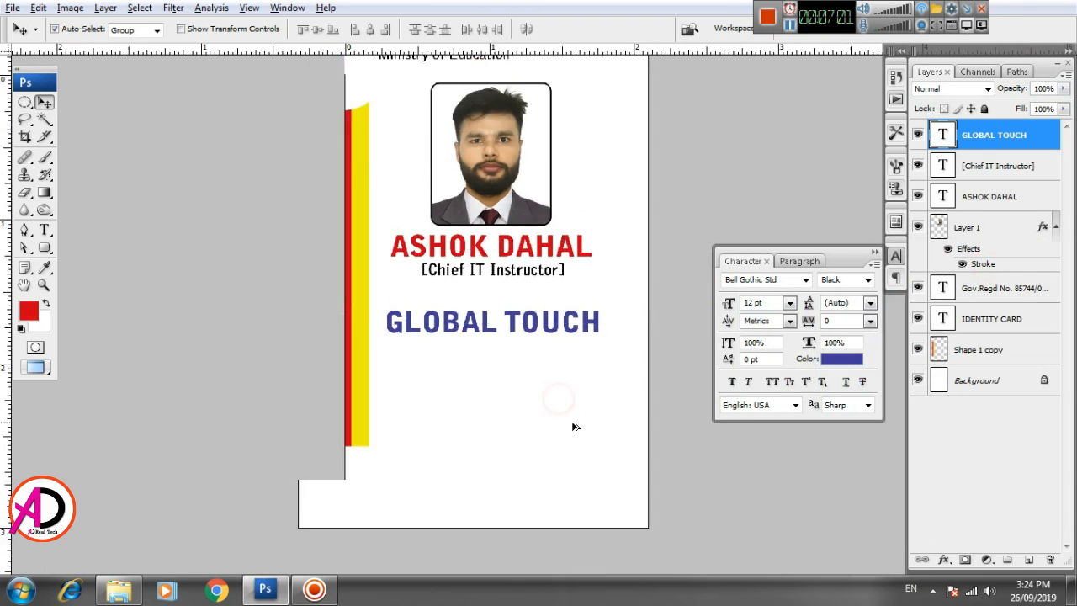
key("shift+Up")
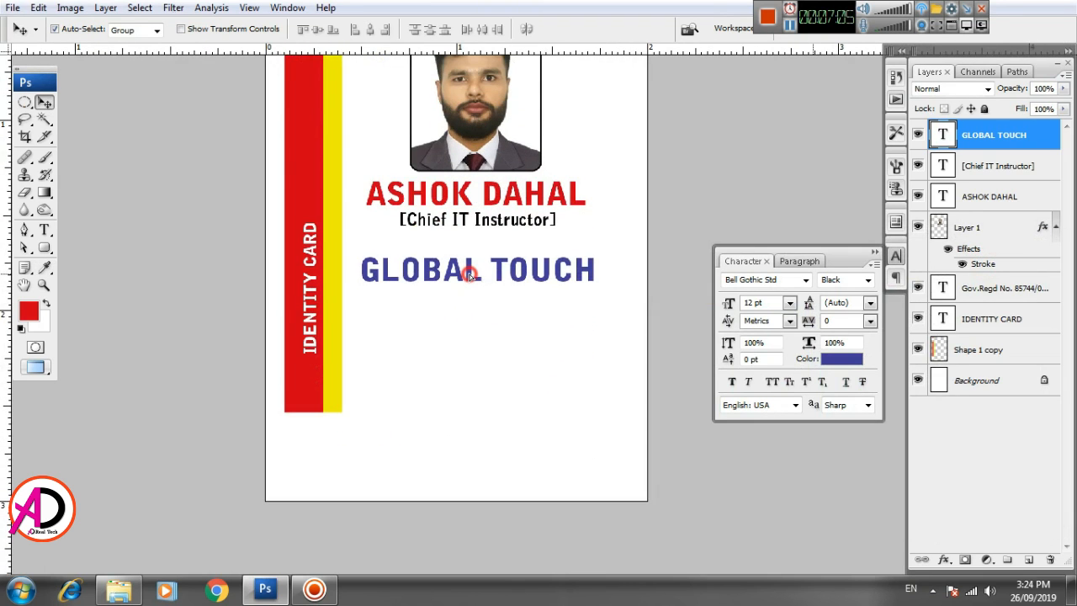
- Type the INT'L EDUCATION FOUNDATION PVT.LTD subtitle at 6 pt and fit it under GLOBAL TOUCH
left_click(45, 229)
left_click(409, 351)
type("INT'")
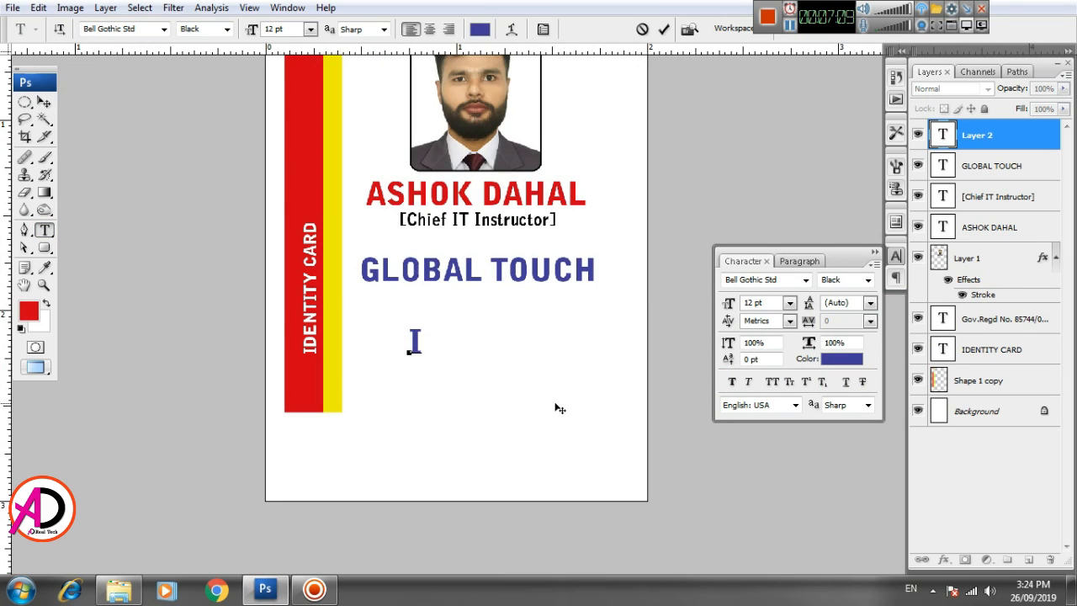
key("ctrl+a")
key("ctrl+shift+comma")
key("ctrl+shift+comma")
key("ctrl+shift+comma")
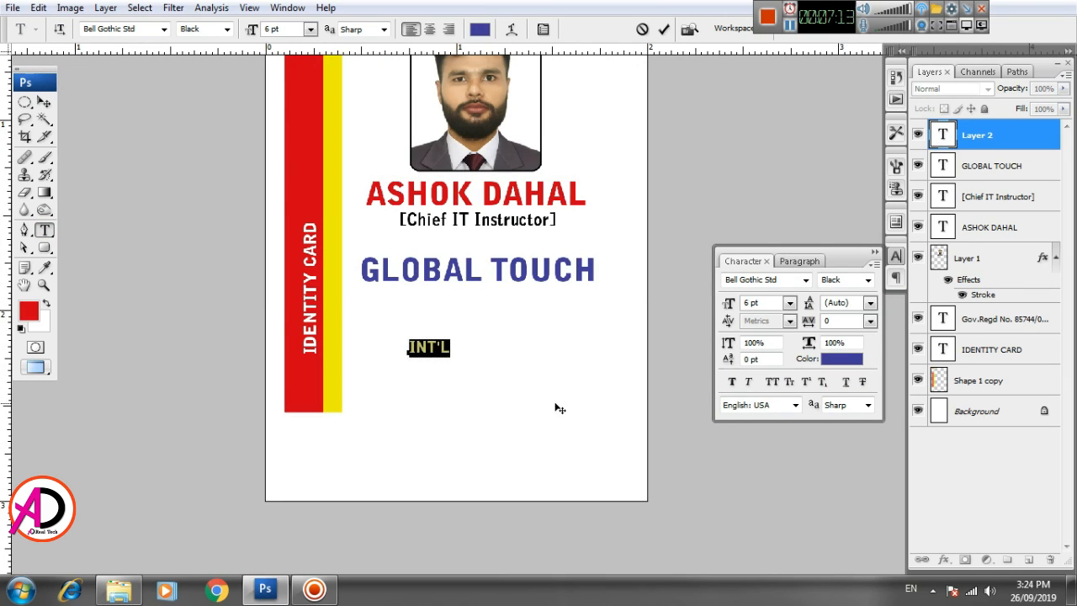
key("End")
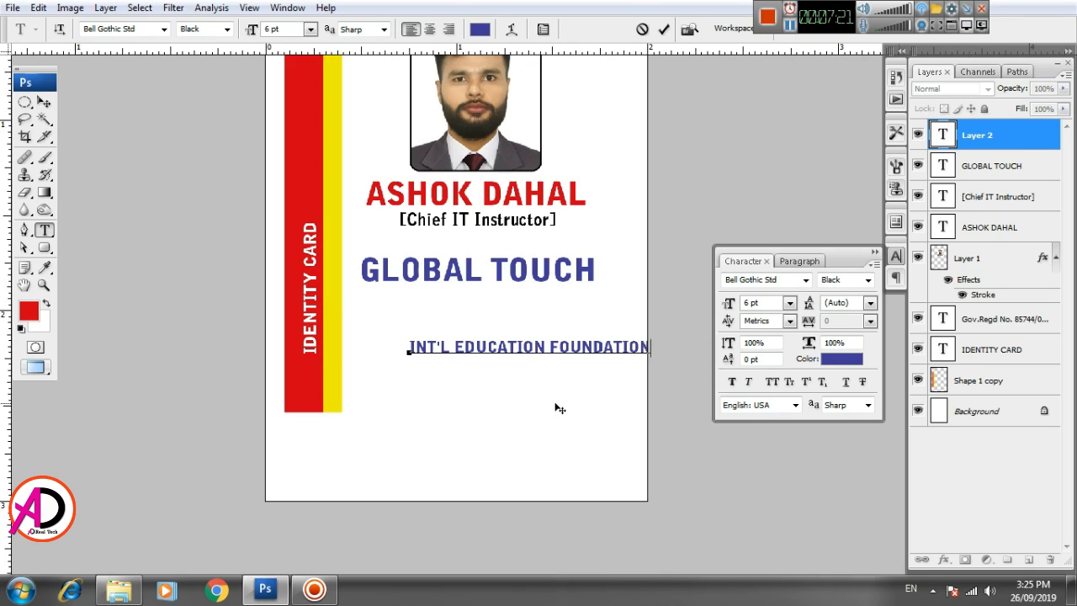
key("ctrl+Return")
key("ctrl+t")
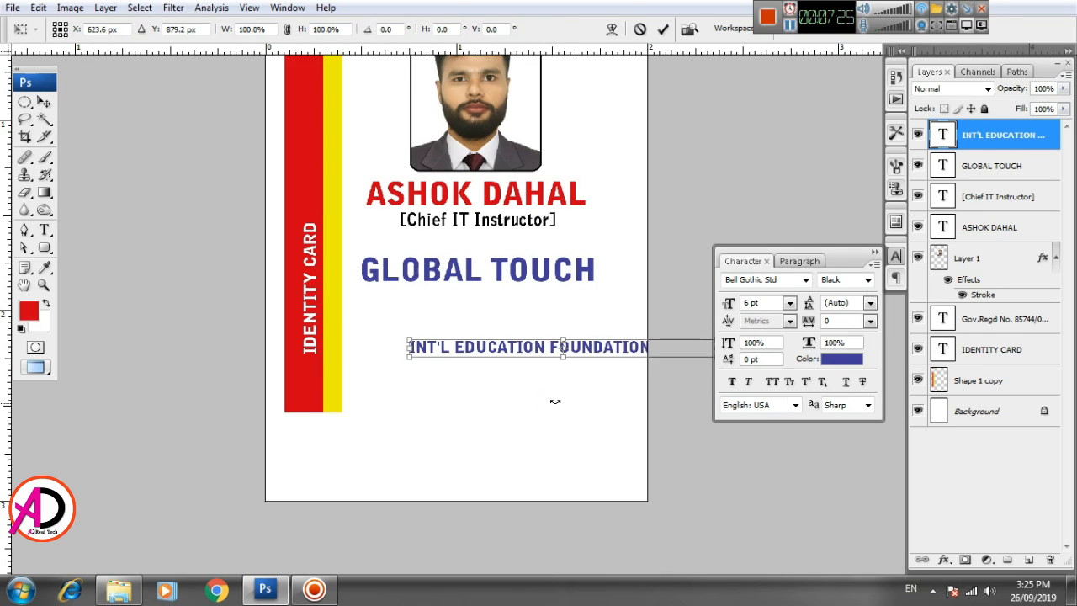
left_click_drag(410, 340, 417, 299)
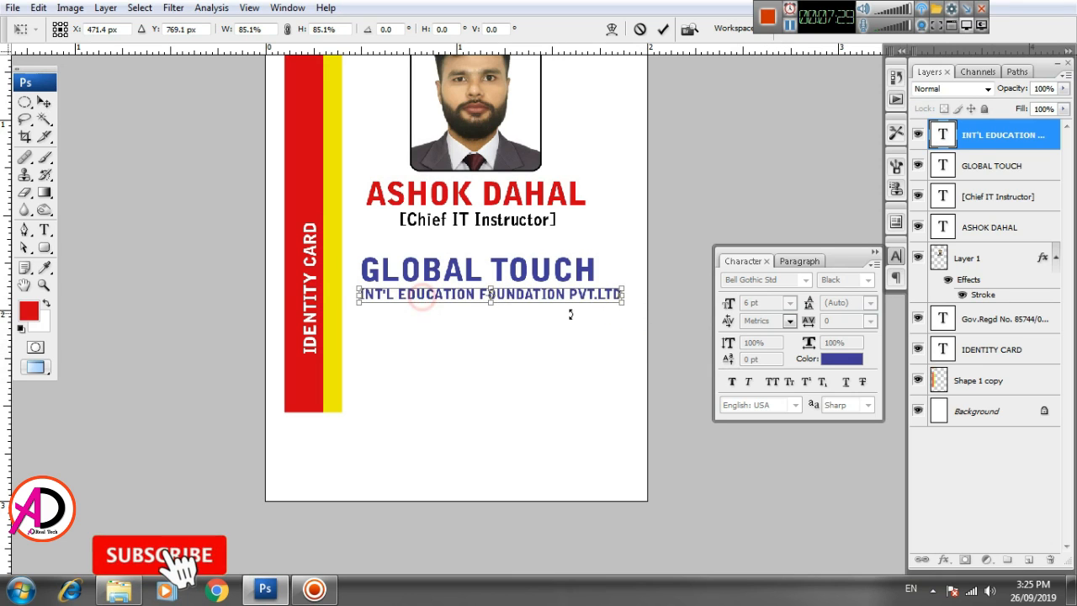
left_click_drag(622, 297, 608, 298)
double_click(580, 301)
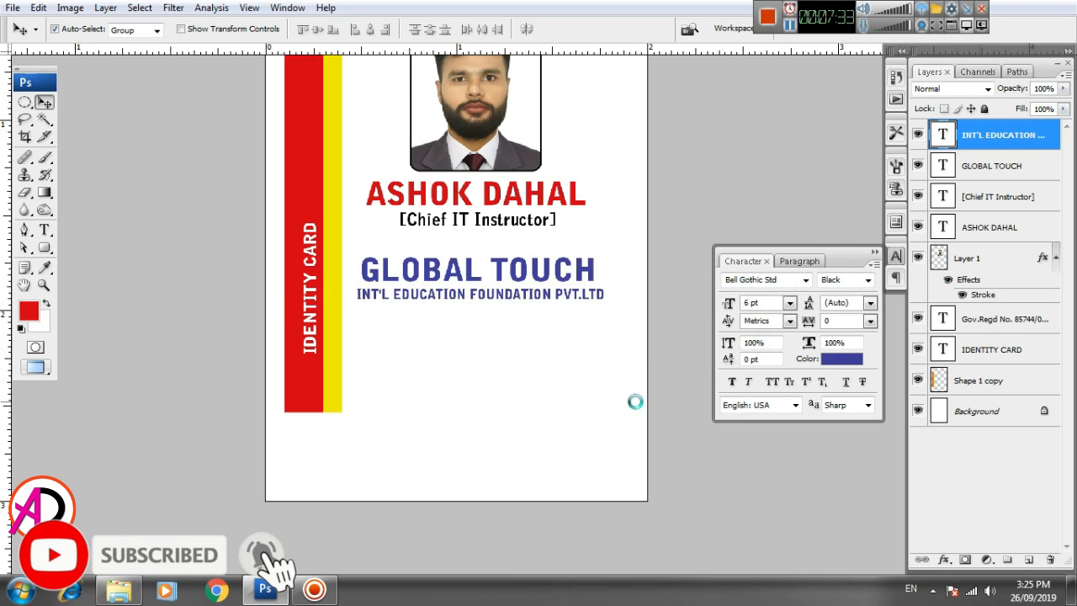
scroll(560, 447, "up", 4)
scroll(560, 448, "down", 3)
- Colour the subtitle with red sampled from the name and draw a red line beneath it
left_click(849, 362)
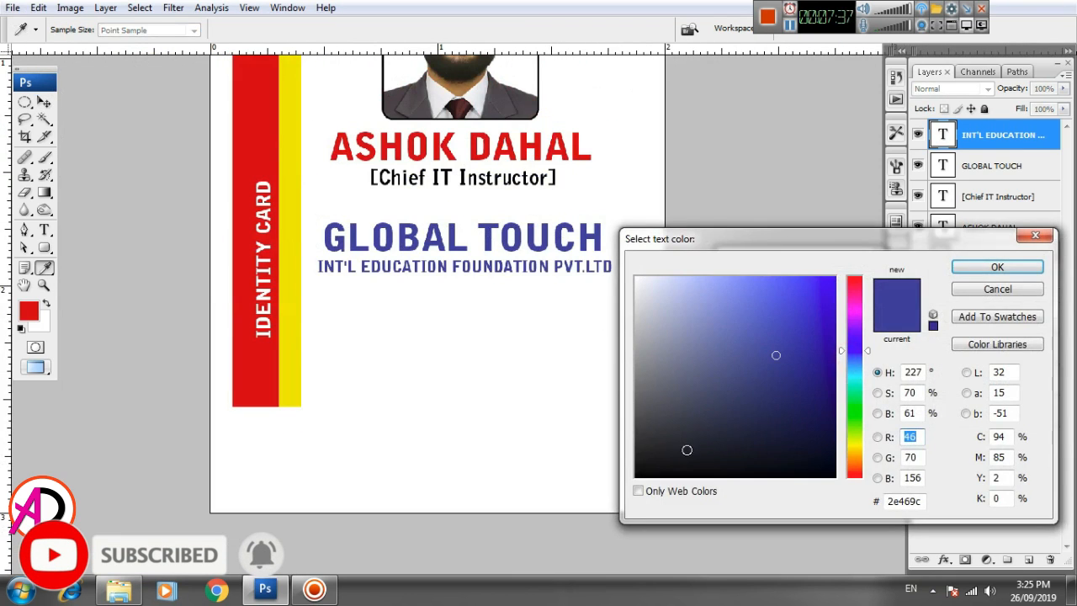
left_click(446, 146)
left_click(973, 269)
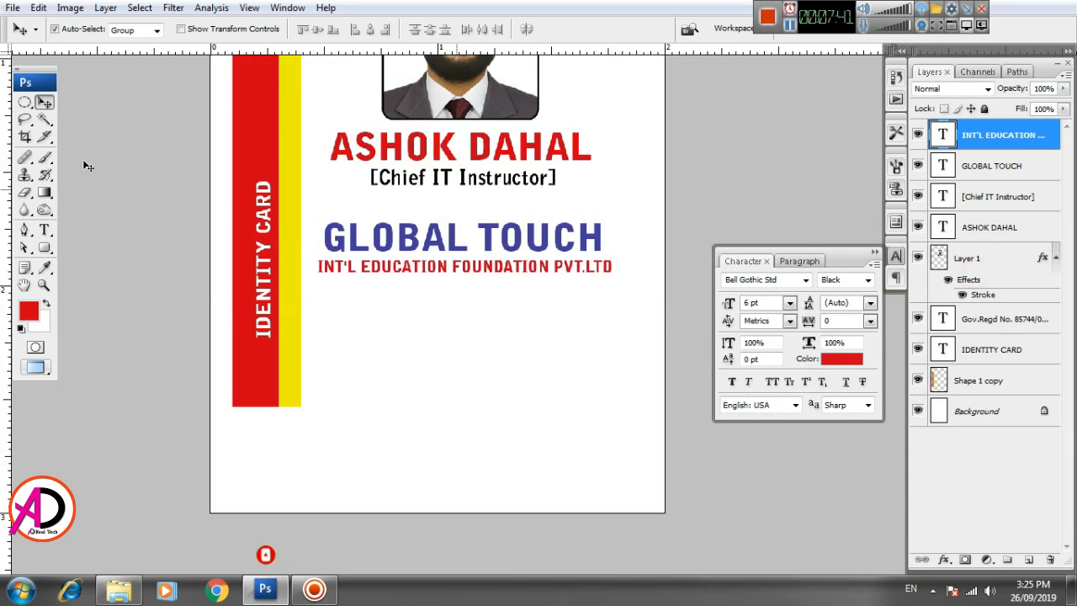
scroll(455, 407, "down", 1)
left_click_drag(524, 444, 552, 442)
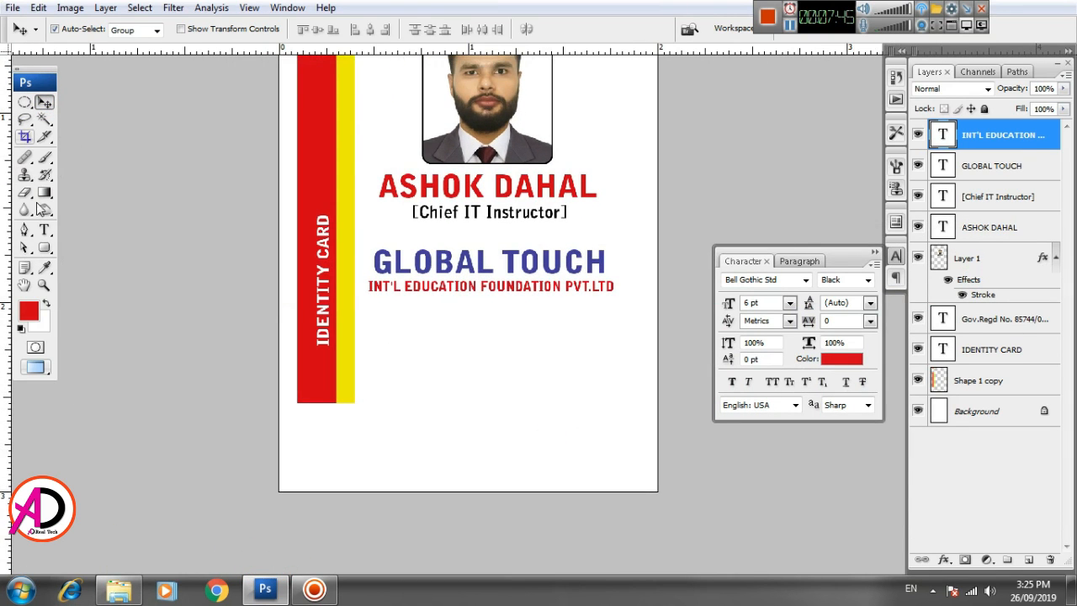
left_click_drag(45, 247, 101, 305)
left_click_drag(363, 297, 614, 297)
- Scale the red underline's height down to about 39%
key("v")
scroll(493, 457, "up", 7)
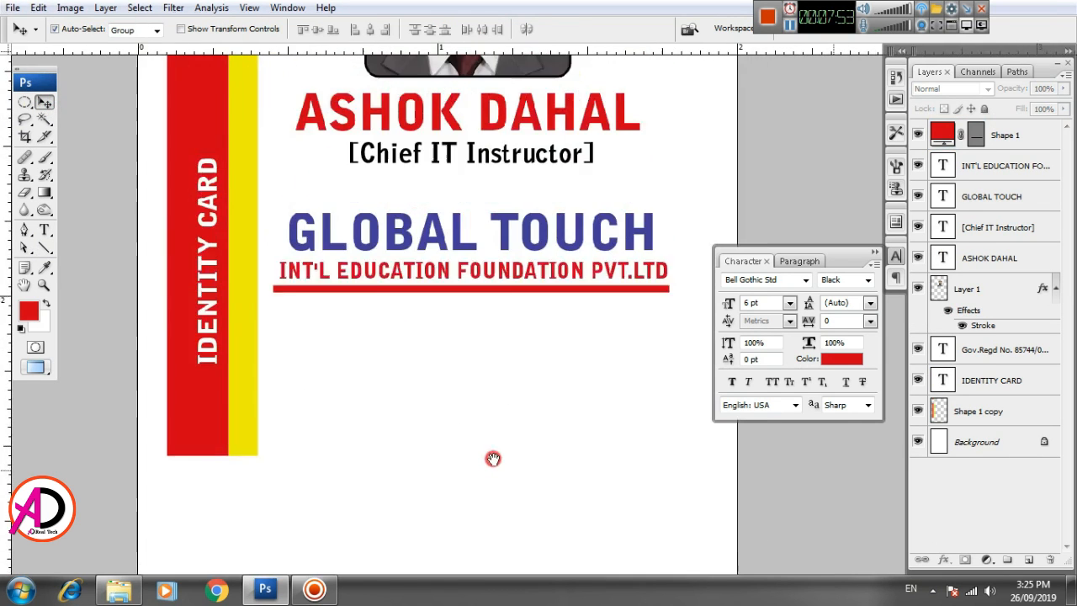
scroll(497, 471, "down", 3)
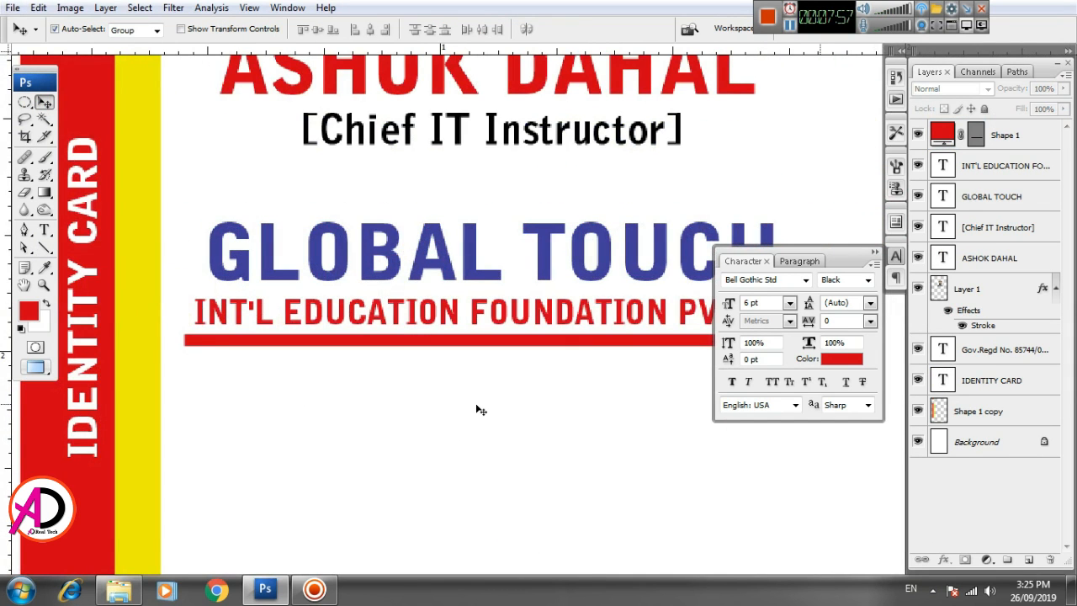
left_click(492, 344)
key("ctrl+t")
left_click_drag(492, 345, 491, 340)
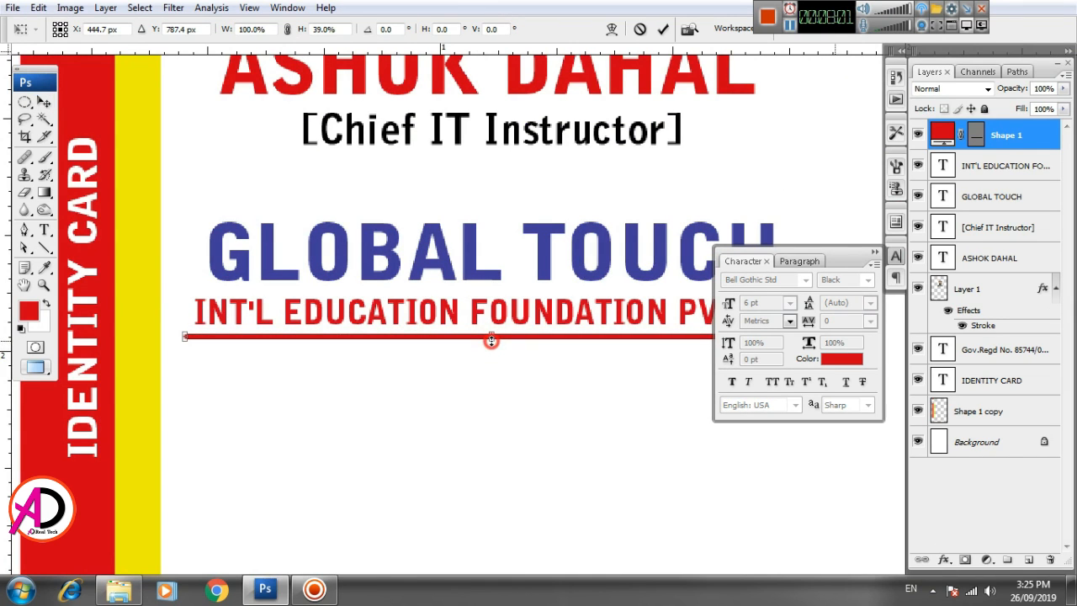
key("Return")
scroll(488, 412, "down", 5)
scroll(521, 420, "up", 1)
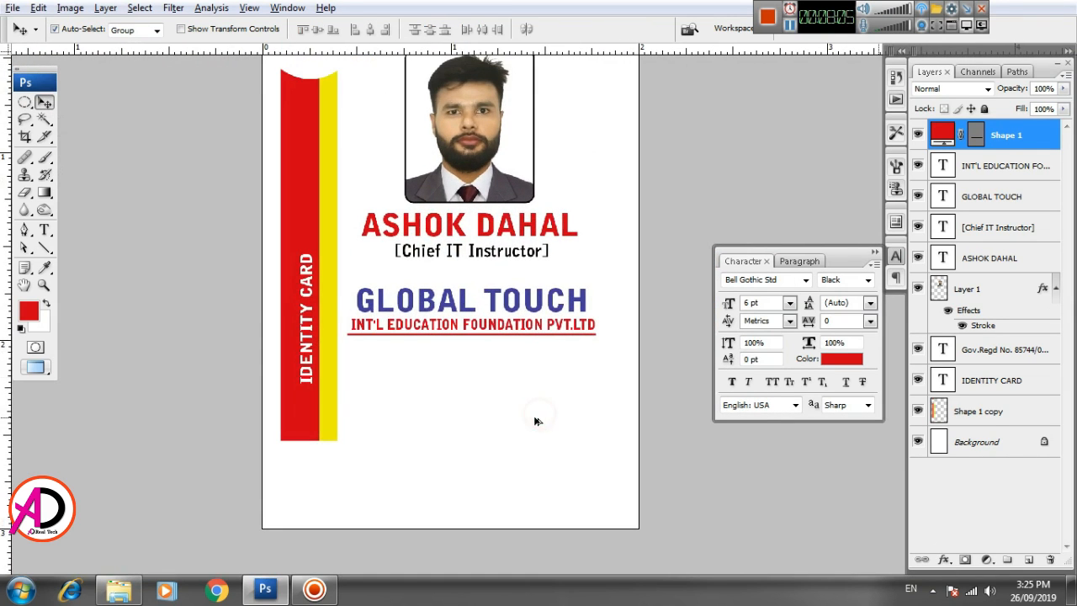
scroll(339, 365, "up", 4)
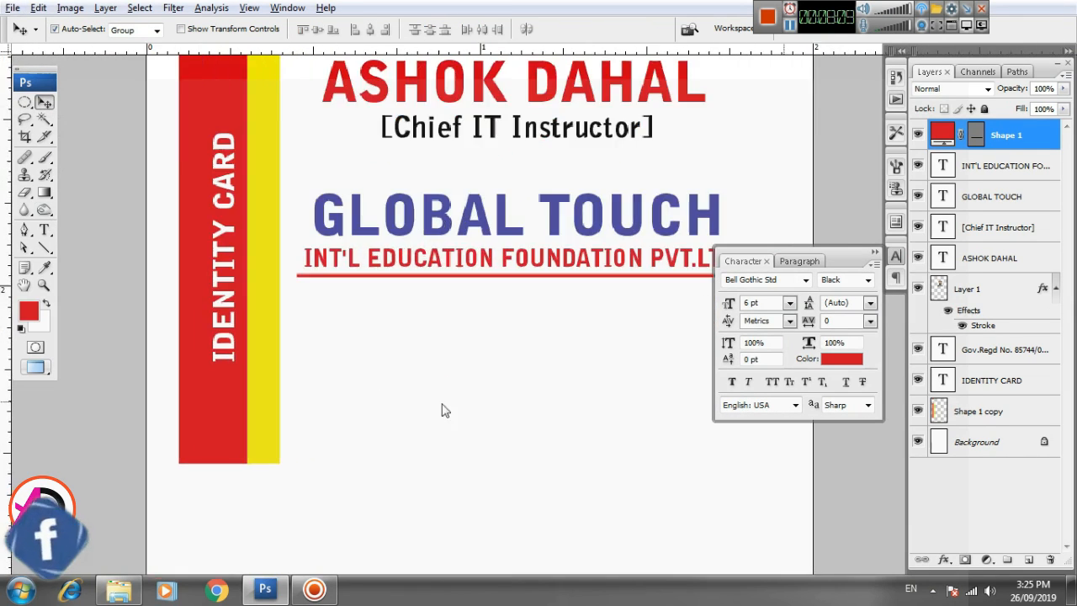
- Type a centred red contact block with the organisation's address, phone numbers and e-mail
left_click(43, 232)
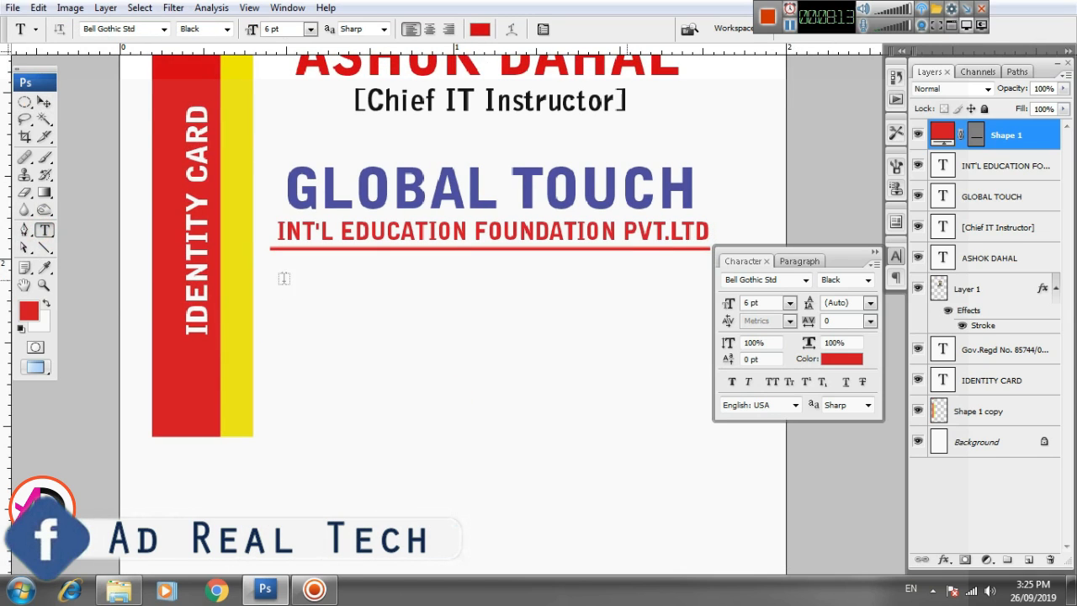
left_click_drag(277, 265, 708, 417)
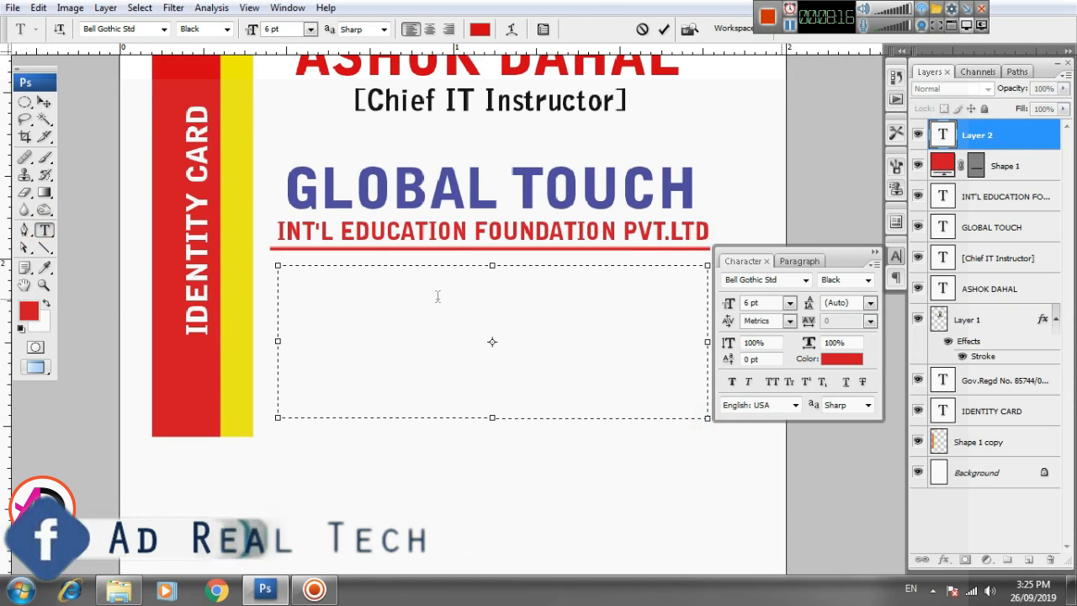
left_click(429, 29)
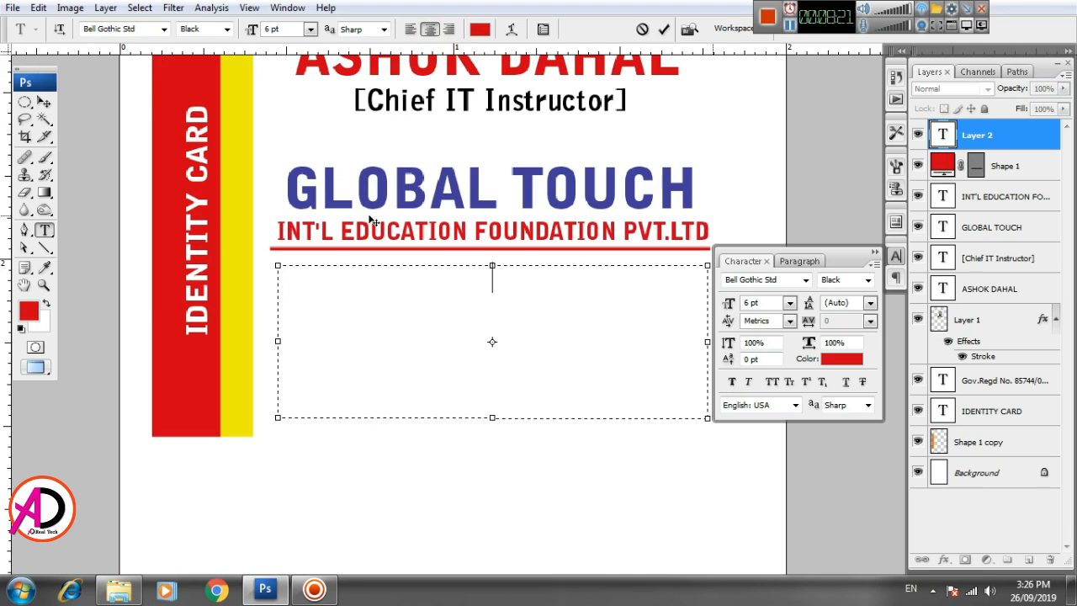
type("b")
key("BackSpace")
type("Birt")
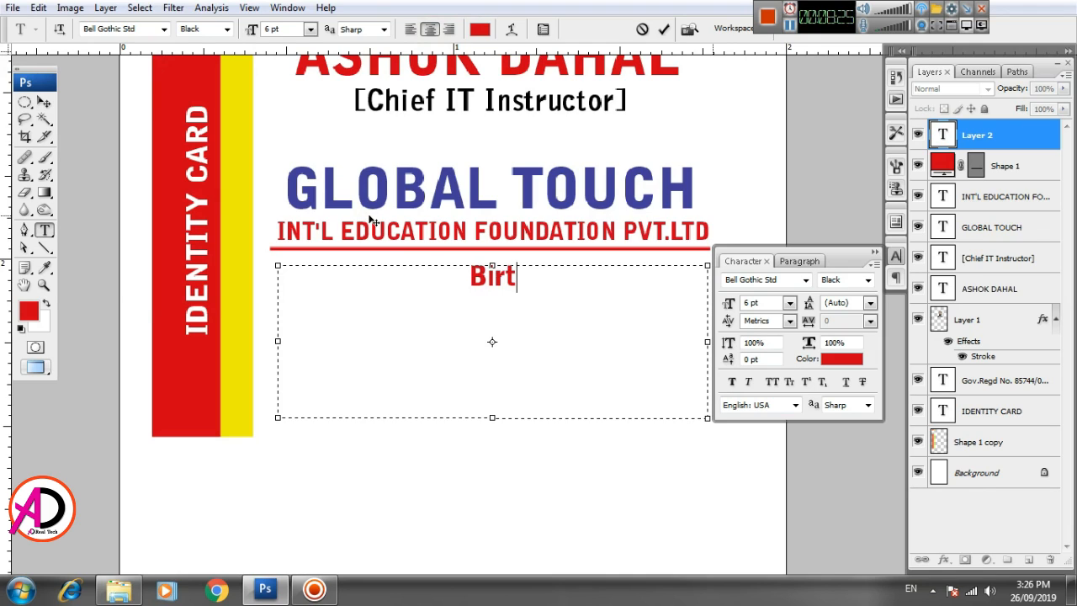
type("amode-")
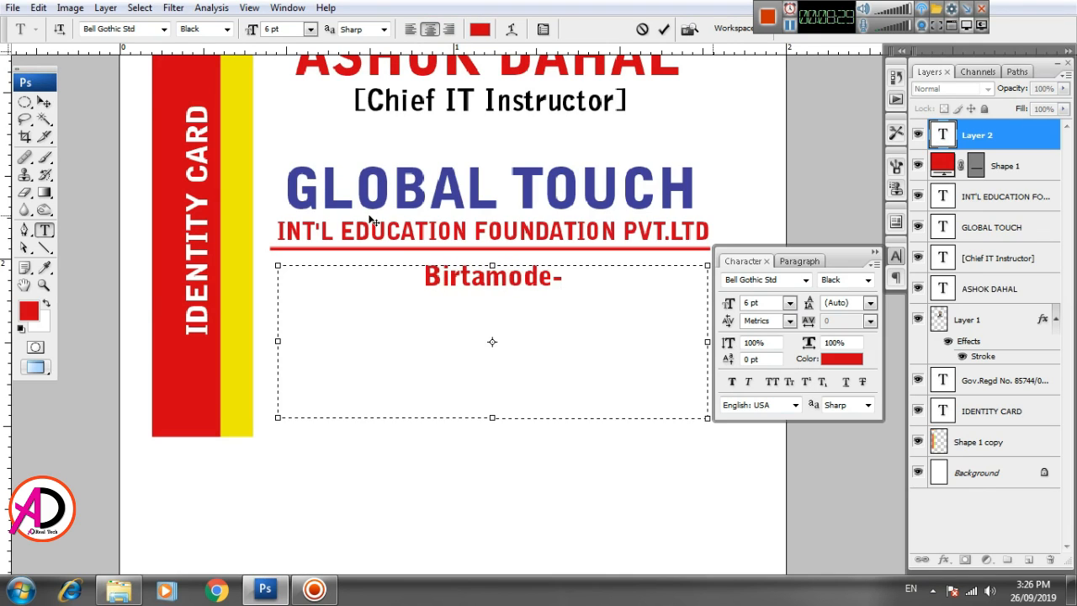
type("4 | J")
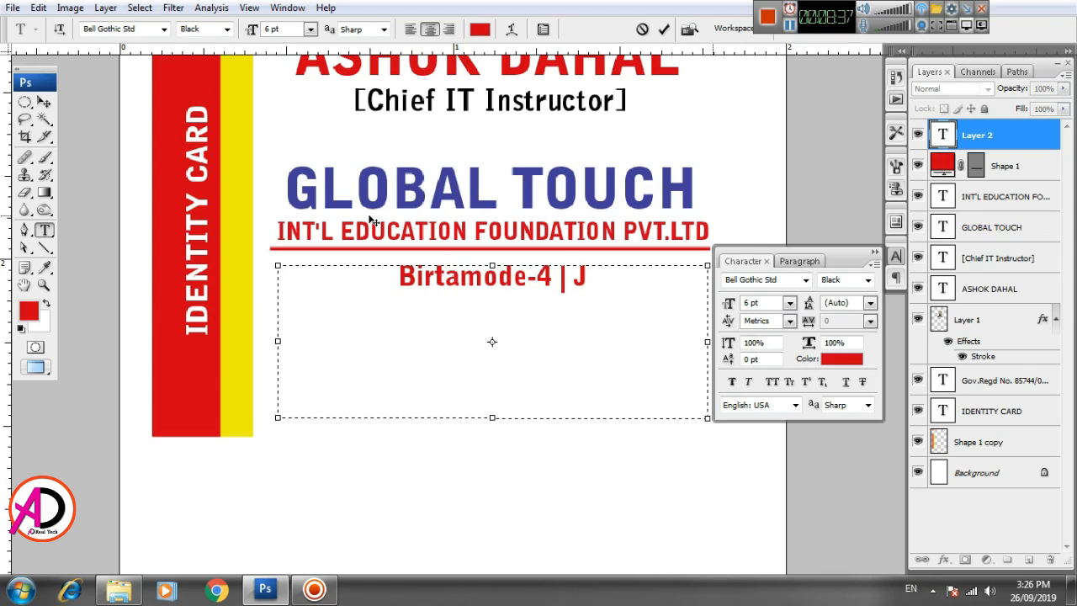
type("hapa")
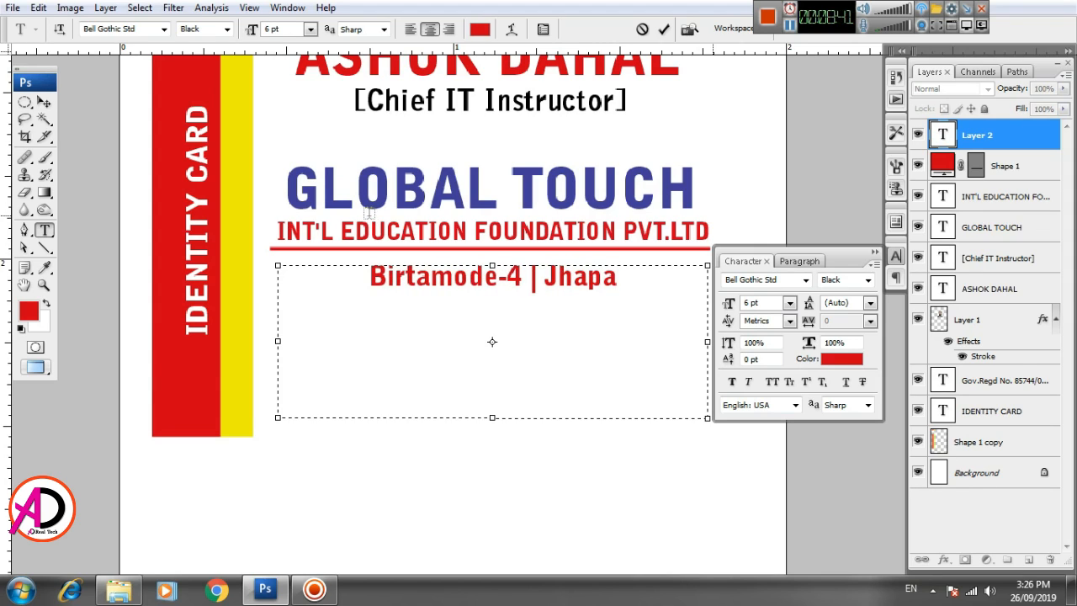
key("Return")
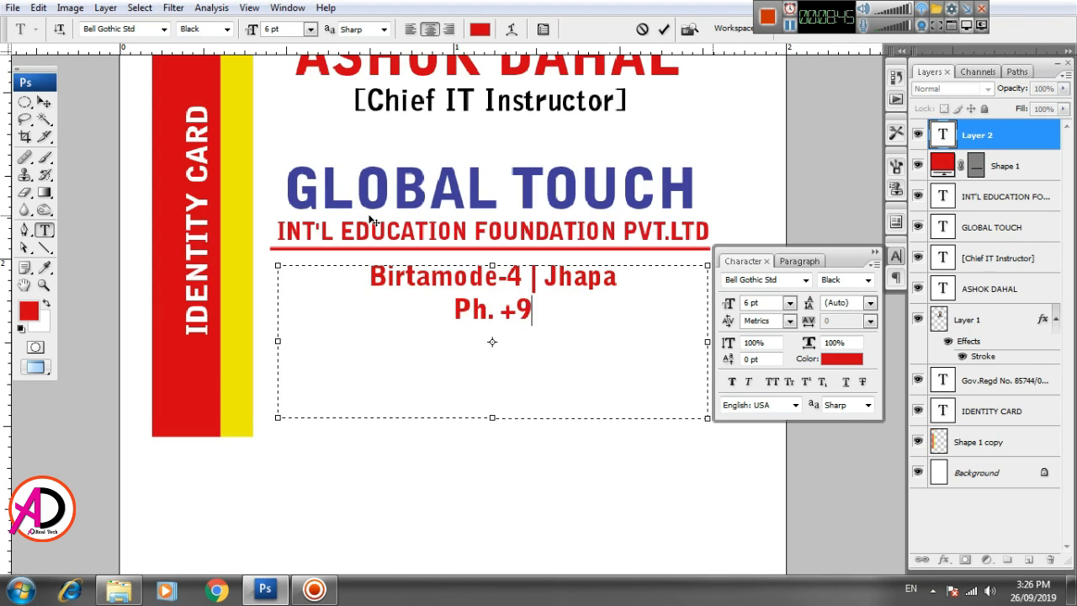
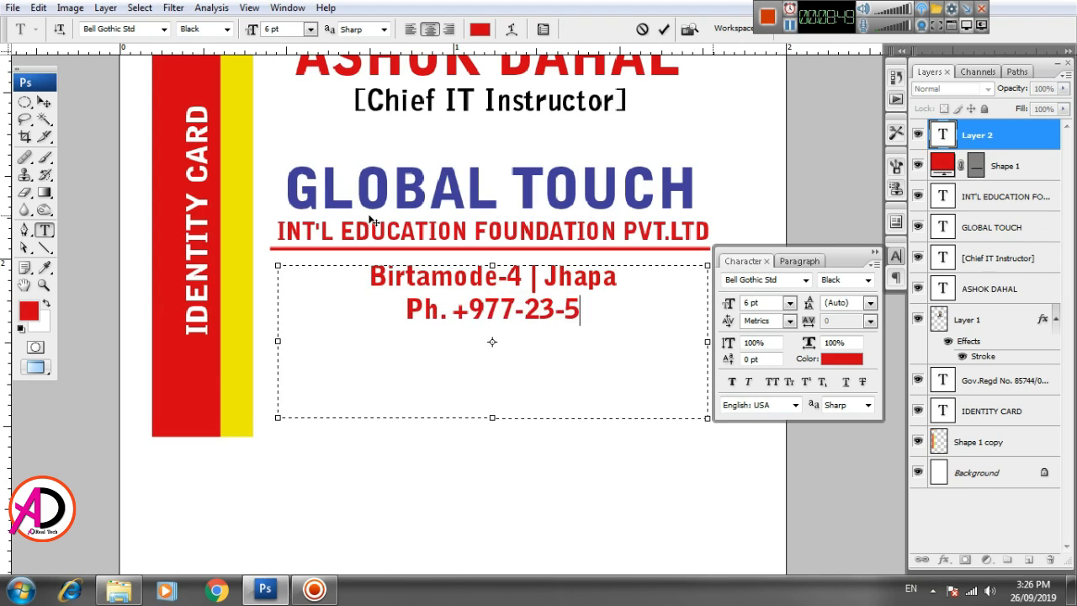
type("| ")
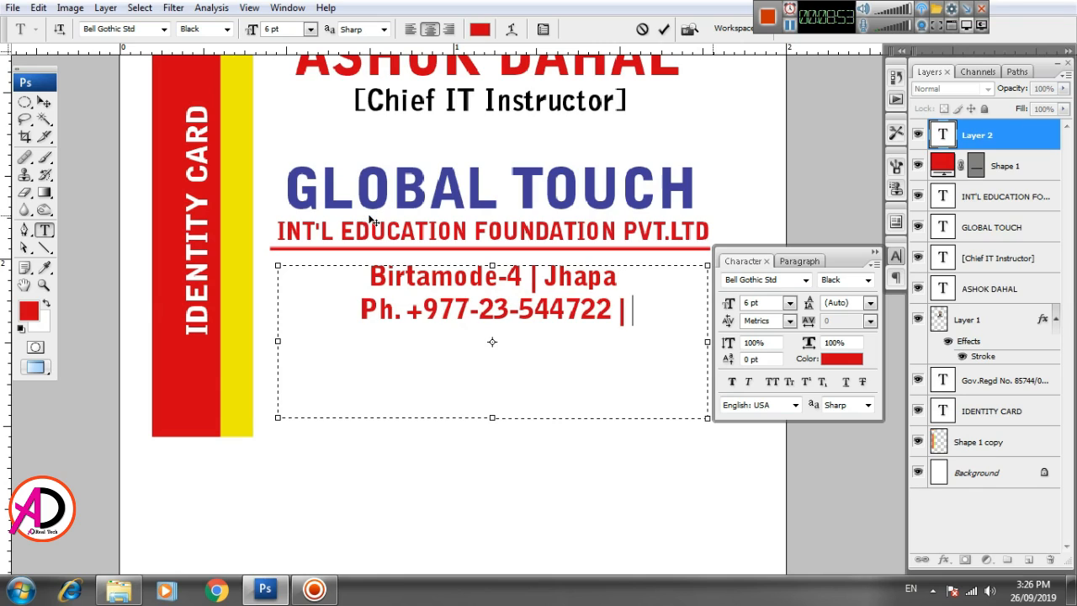
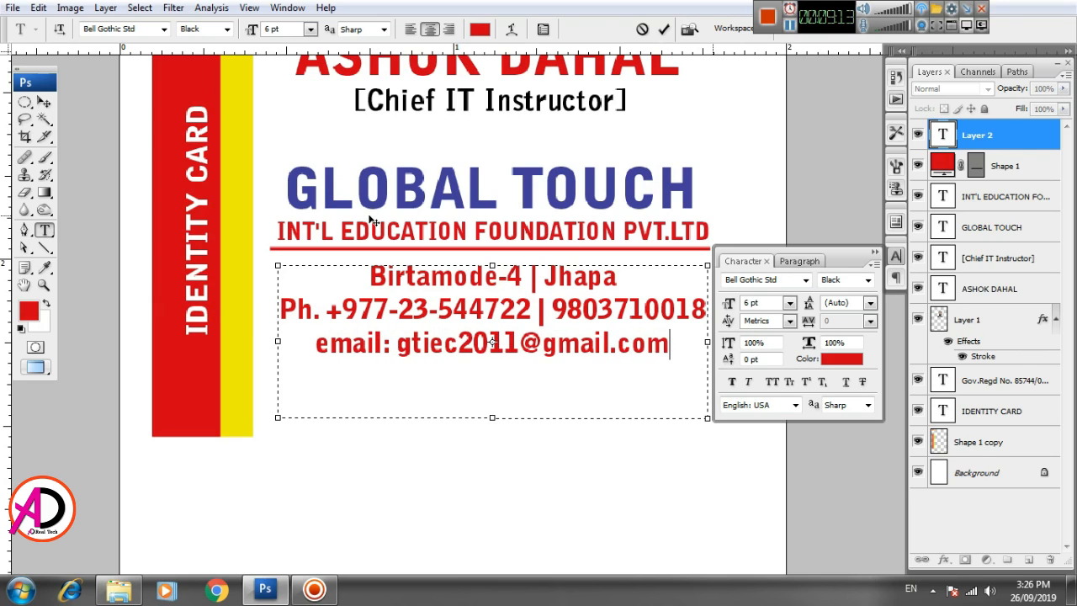
key("ctrl+minus")
left_click(44, 102)
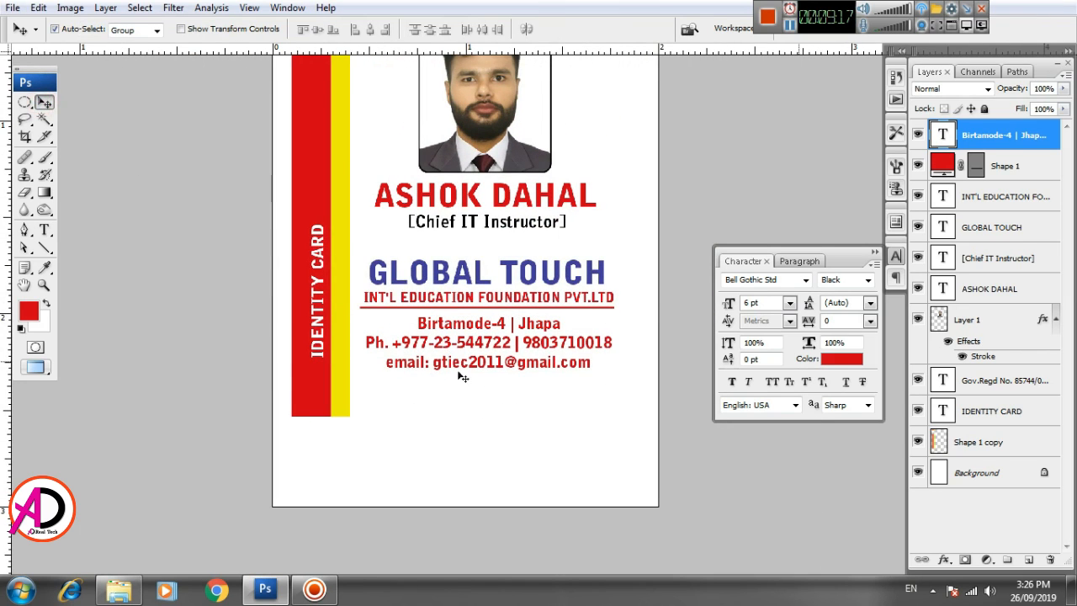
- Set the contact text to Bell Gothic Std Bold
key("t")
key("Return")
left_click(140, 28)
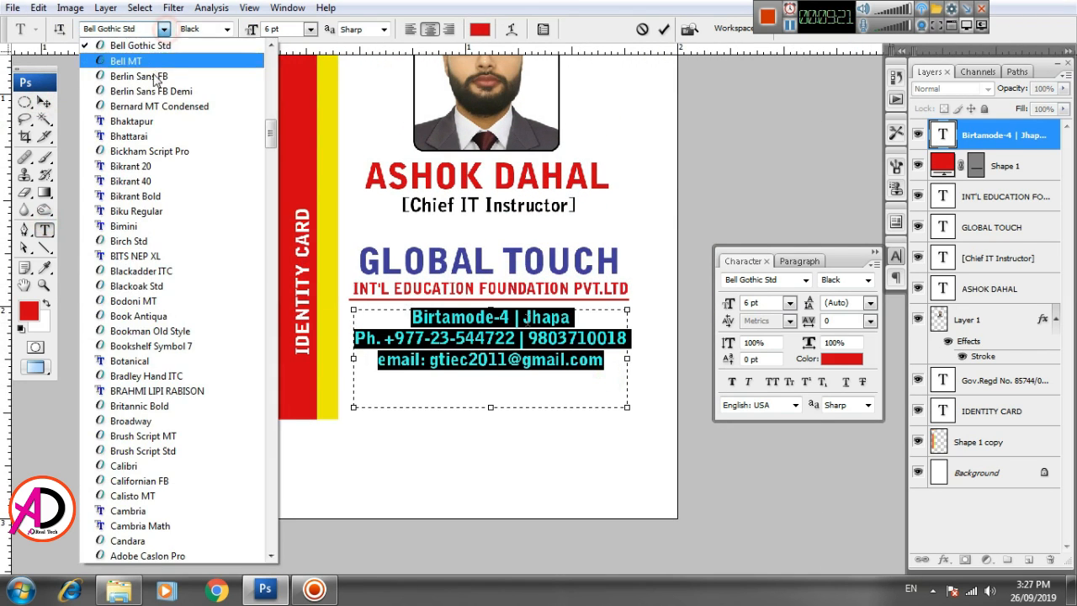
left_click(194, 48)
left_click(227, 28)
left_click(204, 42)
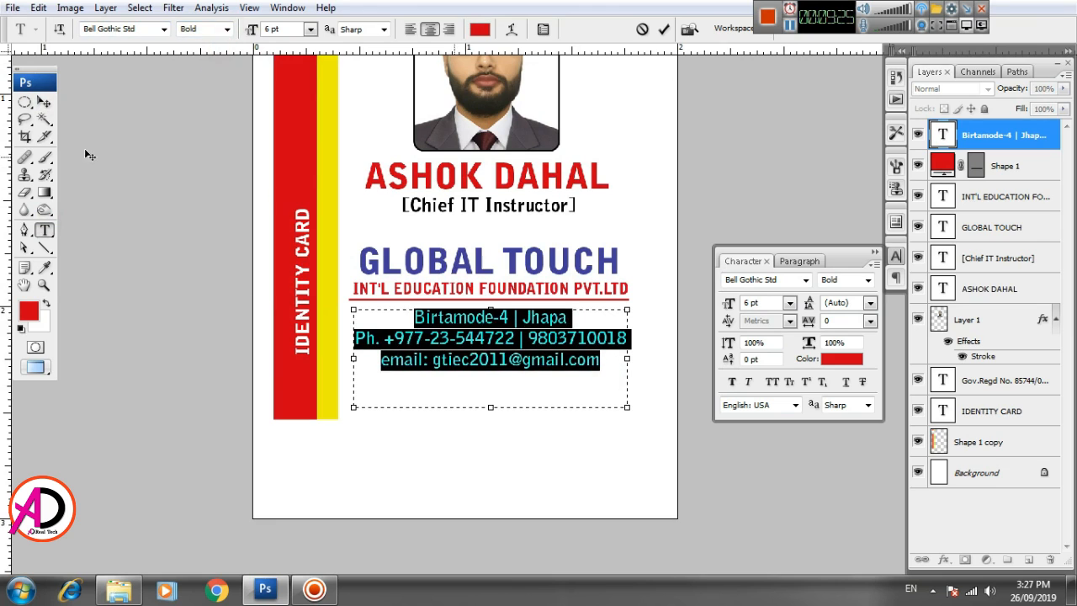
left_click(43, 102)
- Scale the contact block to 94.5% and move it up beneath the red rule
scroll(511, 393, "down", 1)
key("ctrl+t")
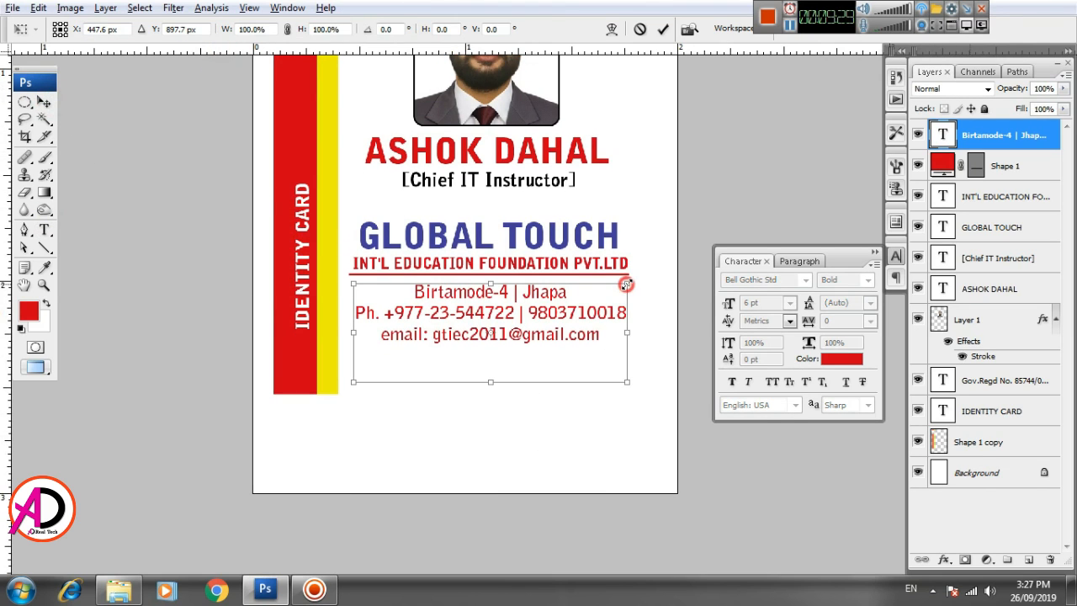
left_click_drag(625, 282, 618, 285)
left_click_drag(548, 311, 547, 301)
key("Down")
key("Down")
key("Down")
key("Return")
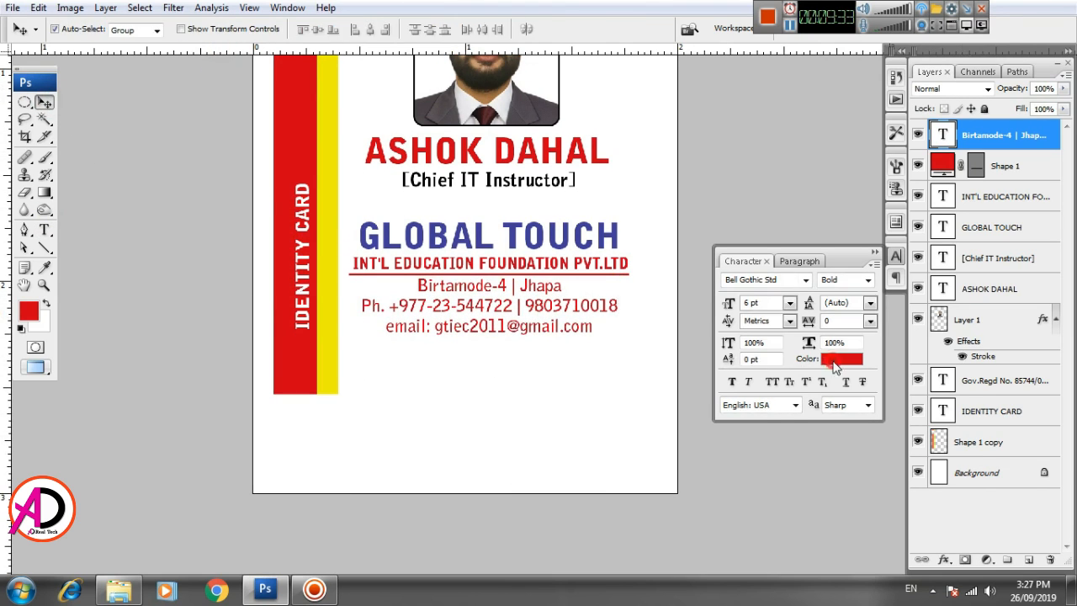
- Change the contact text colour from red to near-black
left_click(833, 360)
left_click(635, 469)
left_click(981, 266)
scroll(557, 403, "down", 5)
scroll(560, 429, "up", 1)
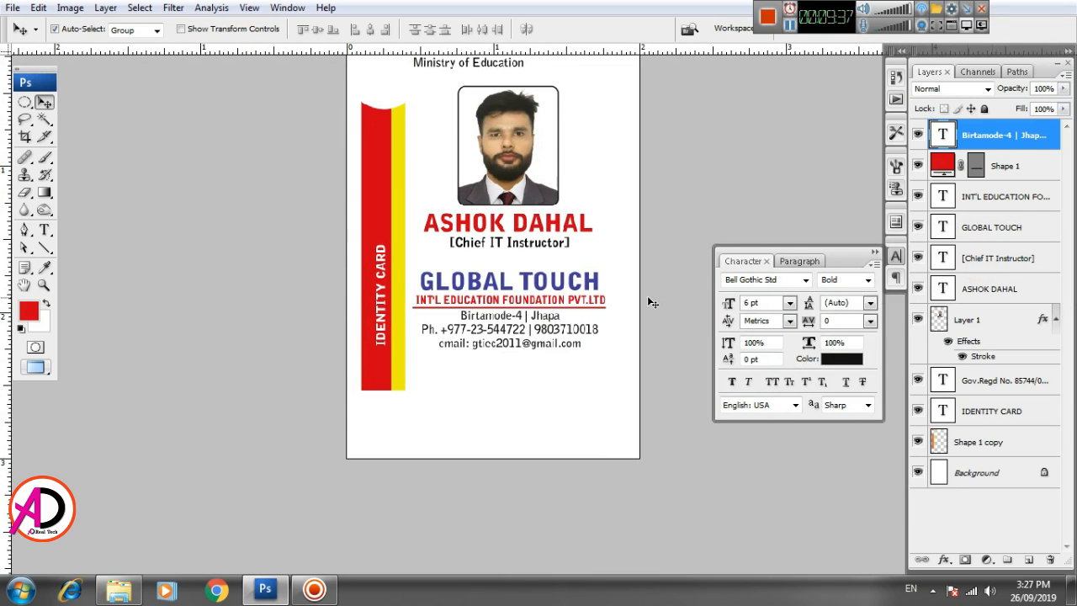
- Select the GLOBAL TOUCH heading, foundation line, red rule and contact layers together
left_click(505, 288)
left_click(498, 305)
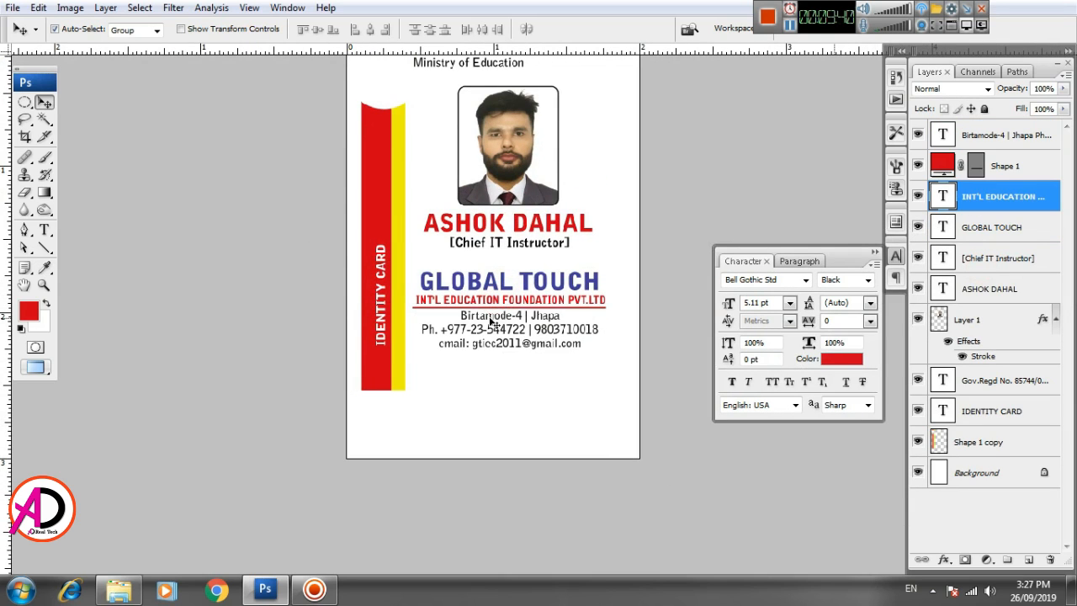
left_click(491, 321)
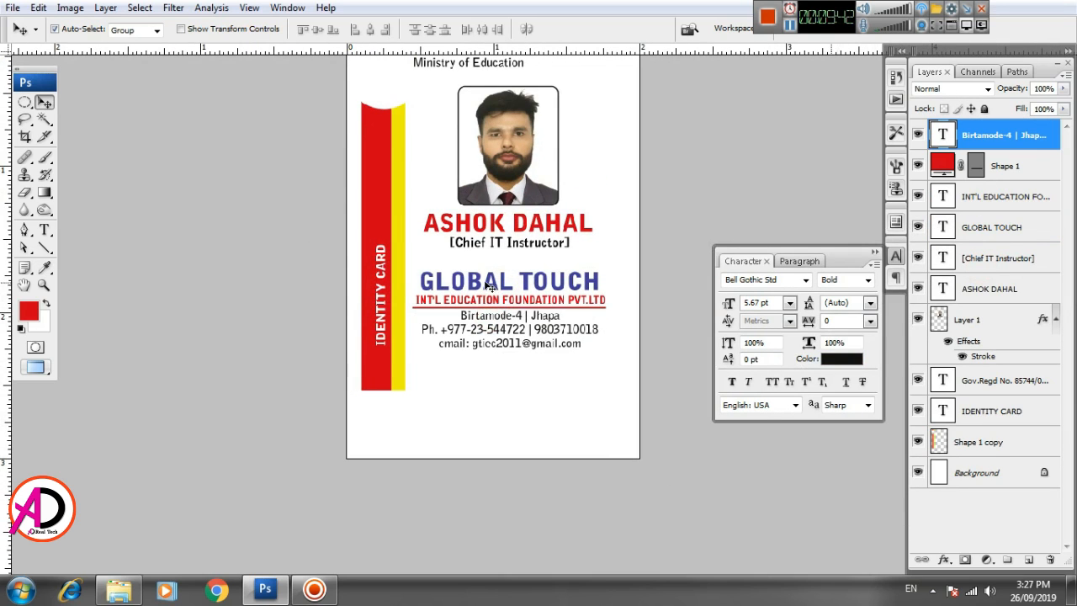
left_click(488, 286)
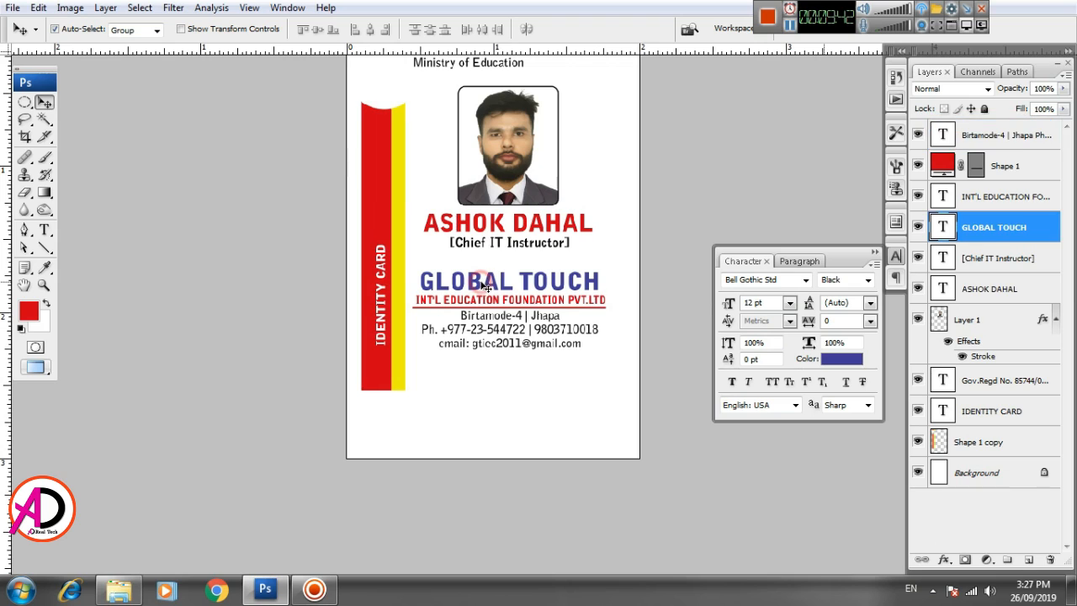
left_click(984, 210, "shift")
left_click(995, 139, "shift")
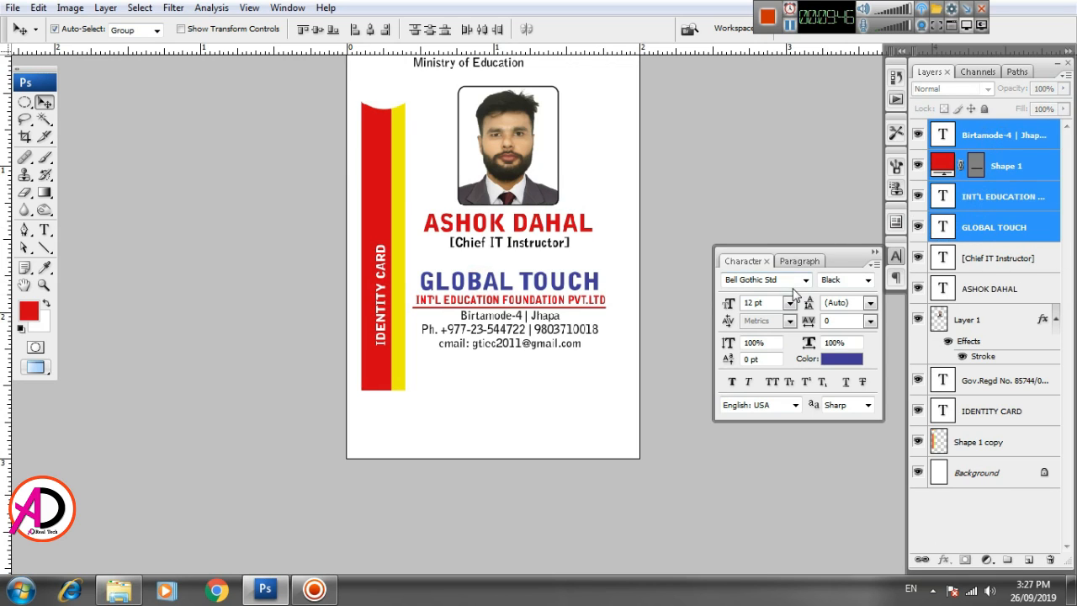
- Nudge the four selected layers down slightly, then deselect them
key("Down")
key("Down")
key("Down")
key("Down")
key("Down")
key("Down")
key("Down")
key("Down")
key("Down")
key("Down")
key("Down")
key("Down")
key("Down")
key("Down")
key("Down")
key("Down")
key("Down")
key("Down")
key("Down")
key("Down")
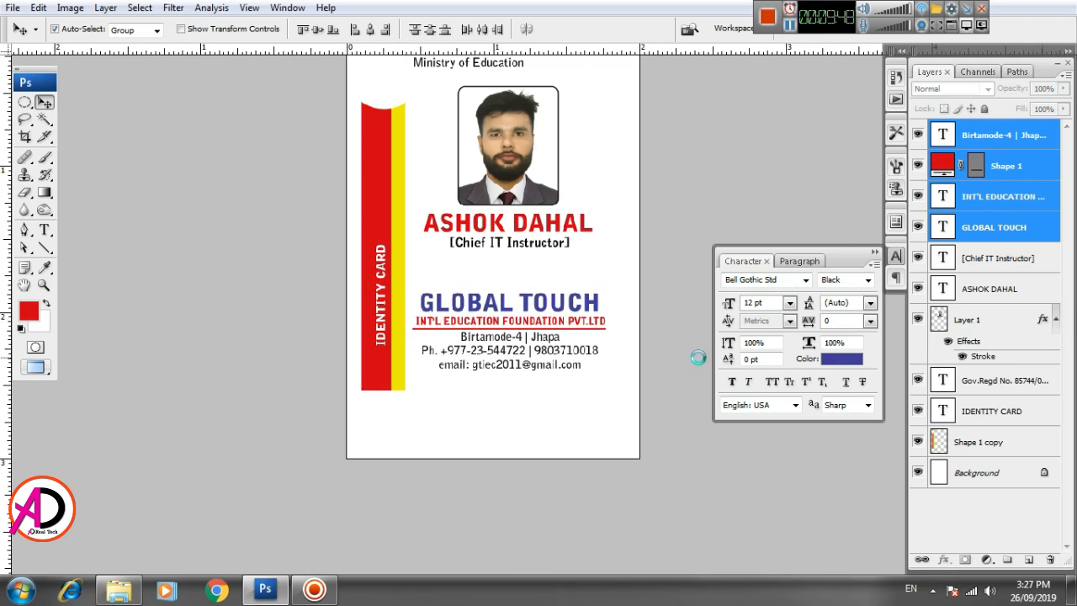
key("Down")
key("Down")
key("Down")
key("Down")
key("Down")
key("Down")
key("Down")
key("Down")
key("Down")
key("Down")
key("Down")
key("Down")
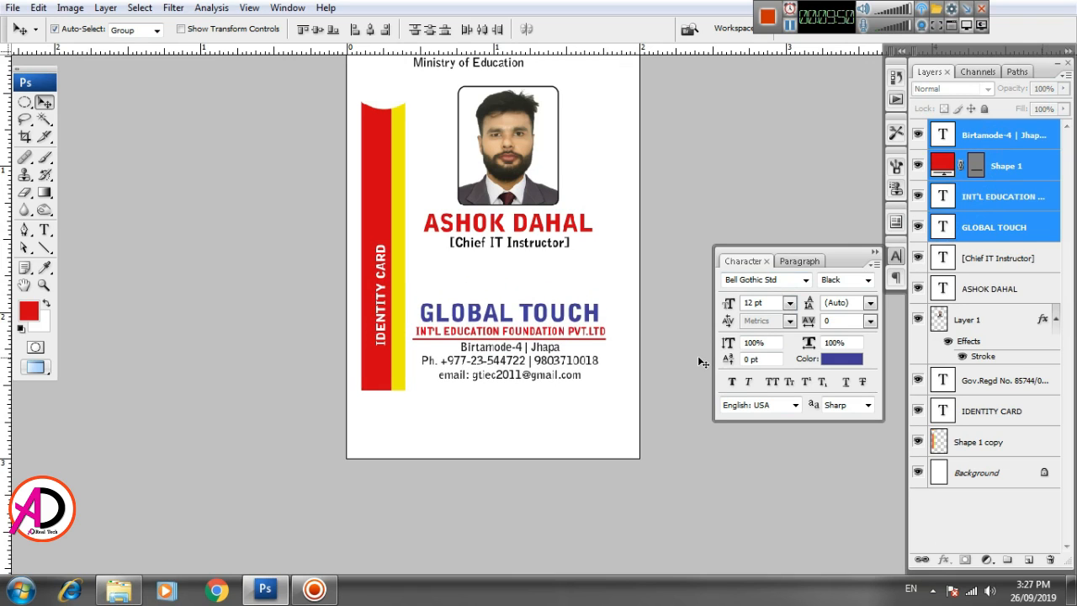
key("Up")
key("Up")
key("Up")
key("Up")
key("Up")
key("Up")
key("Up")
key("Up")
key("Up")
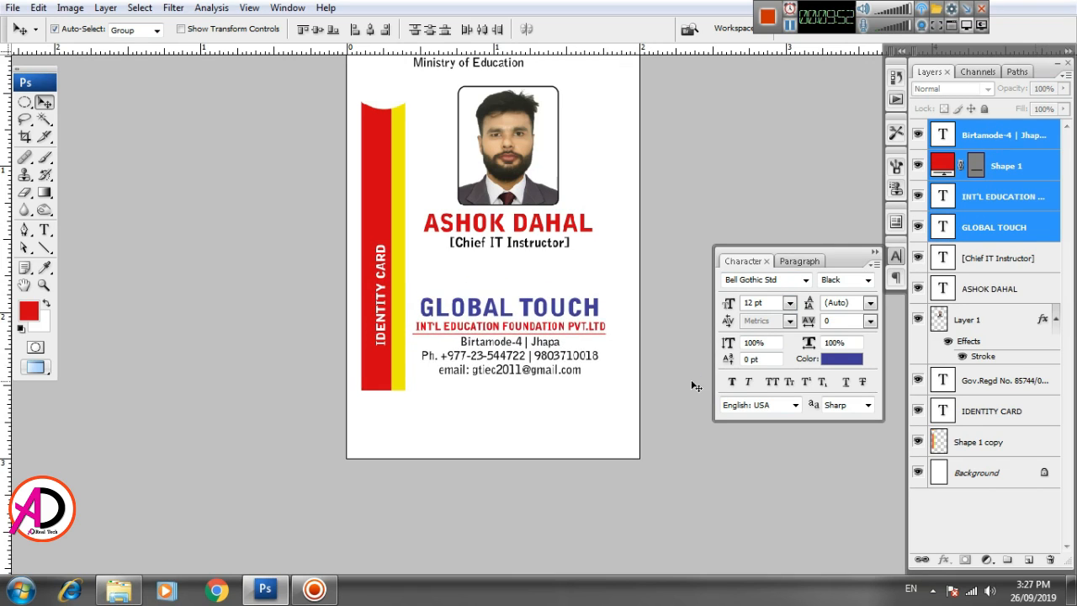
key("Up")
key("Up")
scroll(525, 454, "up", 3)
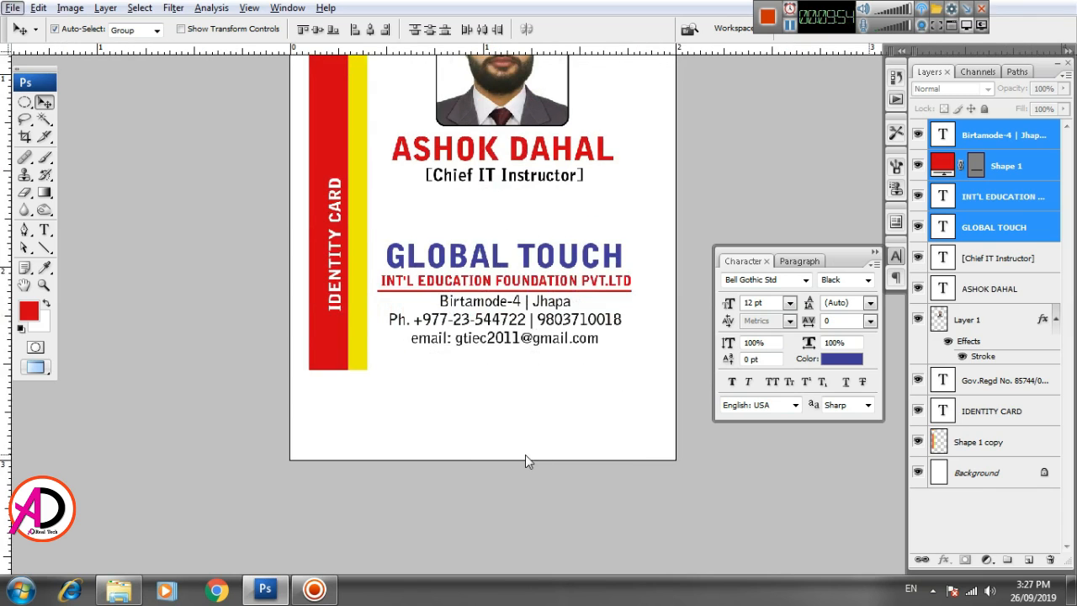
left_click_drag(490, 435, 483, 421)
left_click(722, 537)
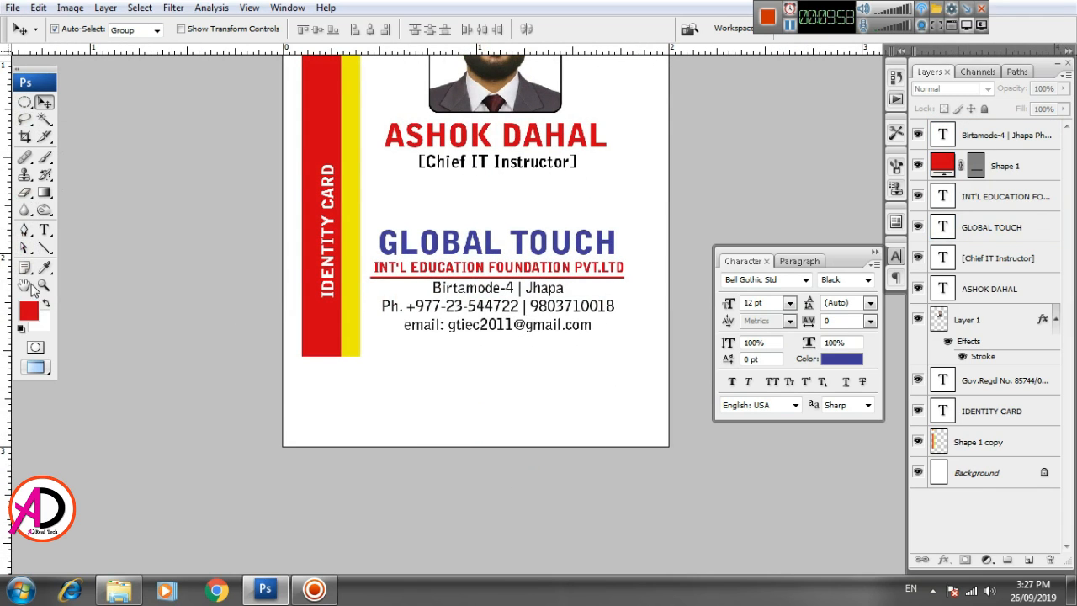
- Draw a rectangle band across the card's bottom edge
left_click_drag(44, 247, 98, 243)
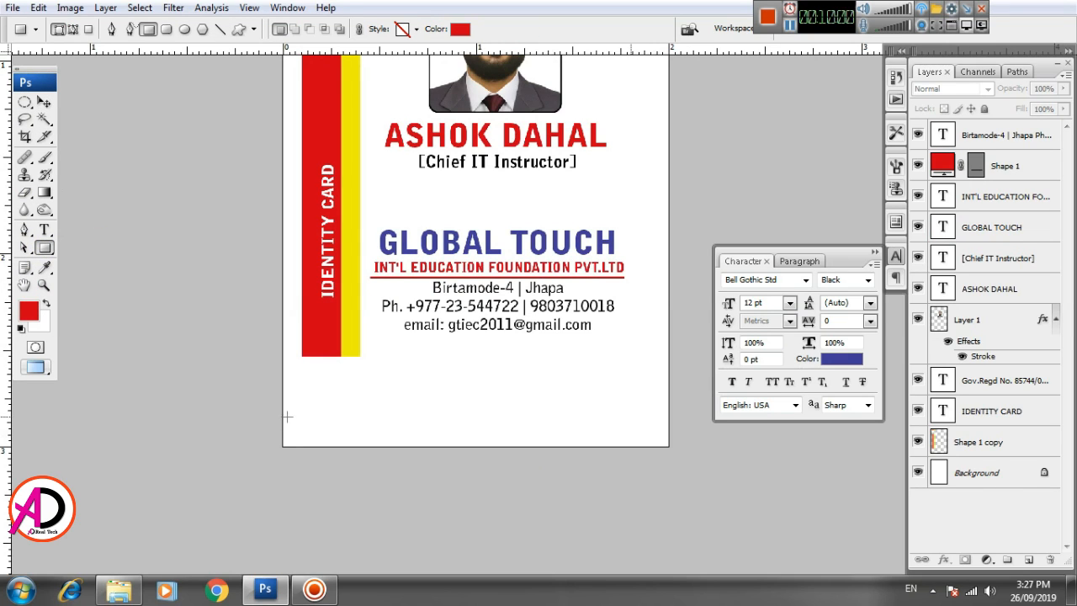
left_click_drag(280, 412, 672, 445)
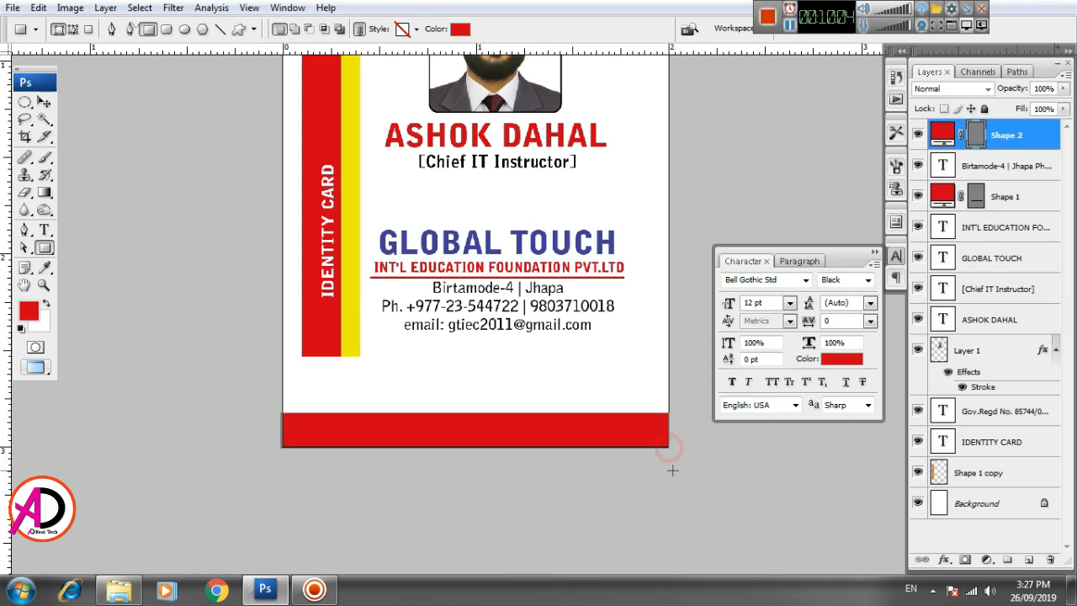
left_click(41, 102)
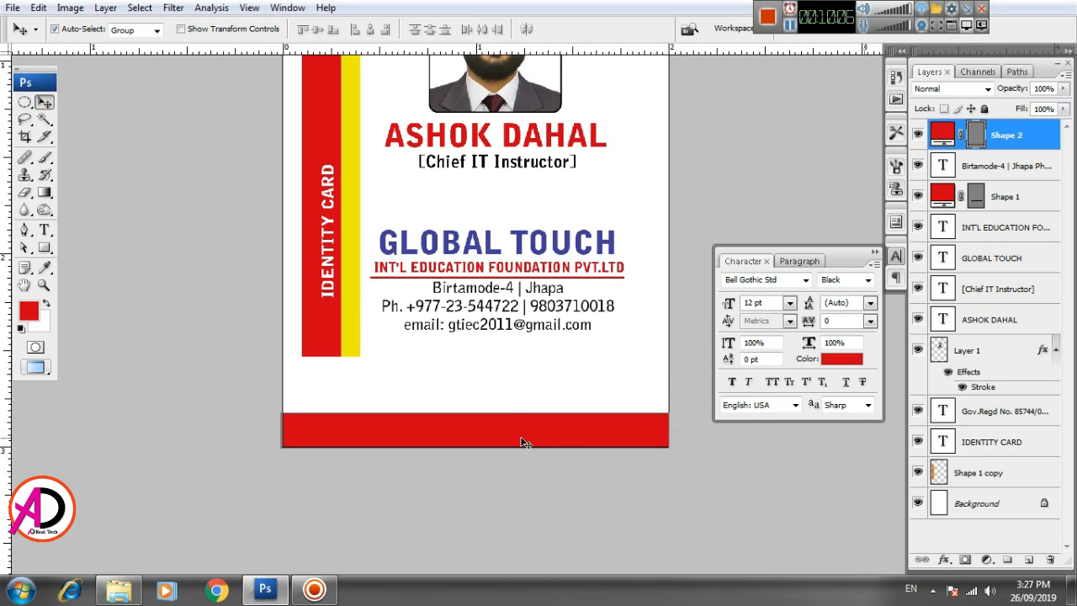
- Fill the Shape 2 band with the blue sampled from GLOBAL TOUCH
double_click(943, 138)
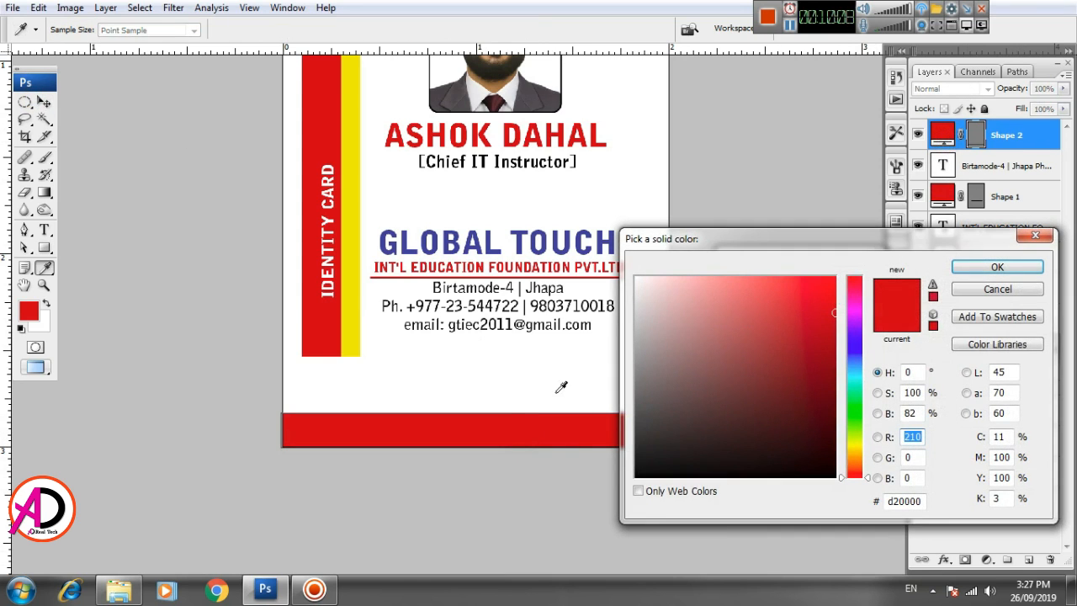
left_click(409, 244)
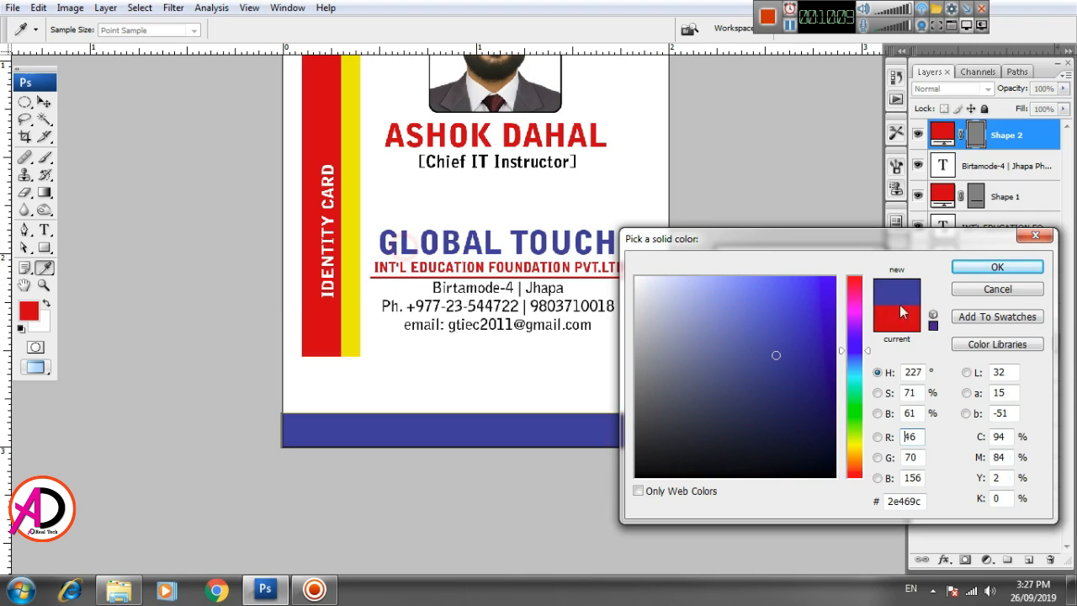
left_click(996, 267)
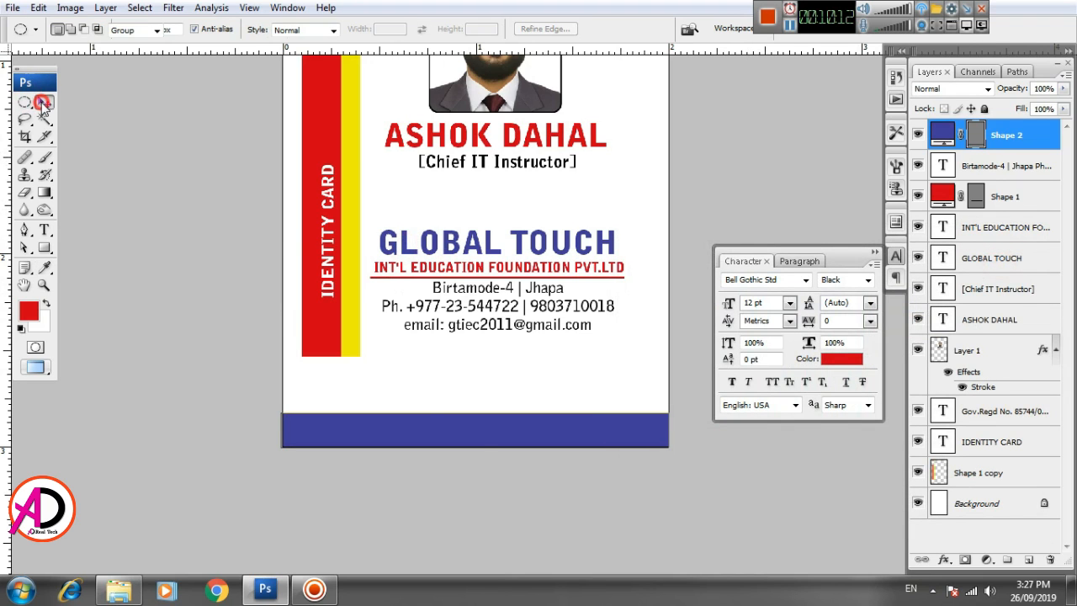
left_click(485, 376)
scroll(538, 466, "down", 3)
scroll(555, 492, "up", 2)
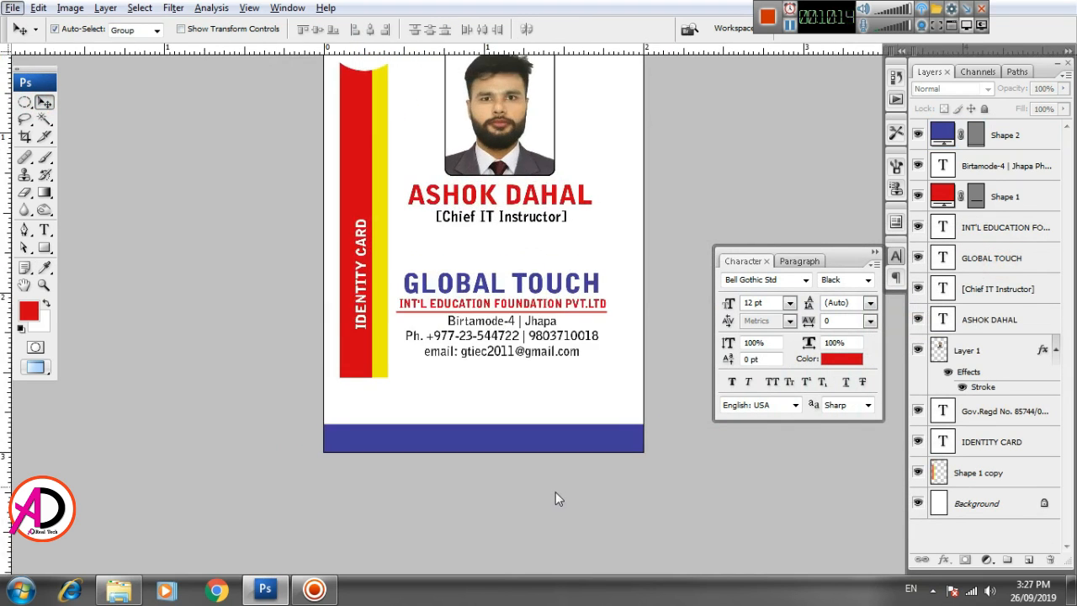
left_click_drag(589, 513, 540, 505)
scroll(551, 507, "up", 2)
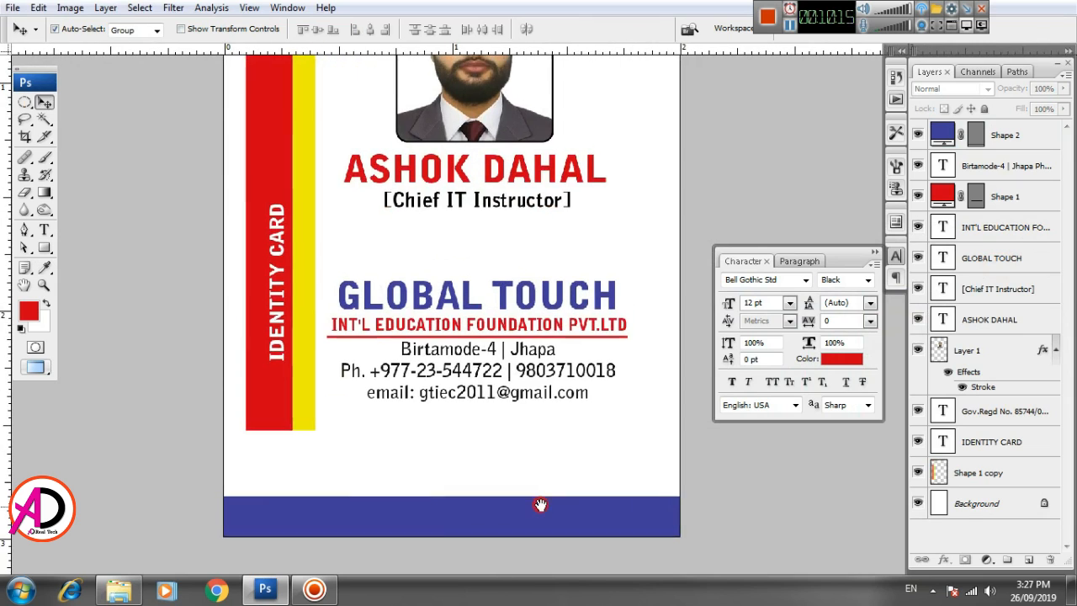
- Draw a red bar above the blue footer and widen it toward the left
left_click(45, 247)
left_click_drag(427, 458, 680, 498)
left_click(41, 101)
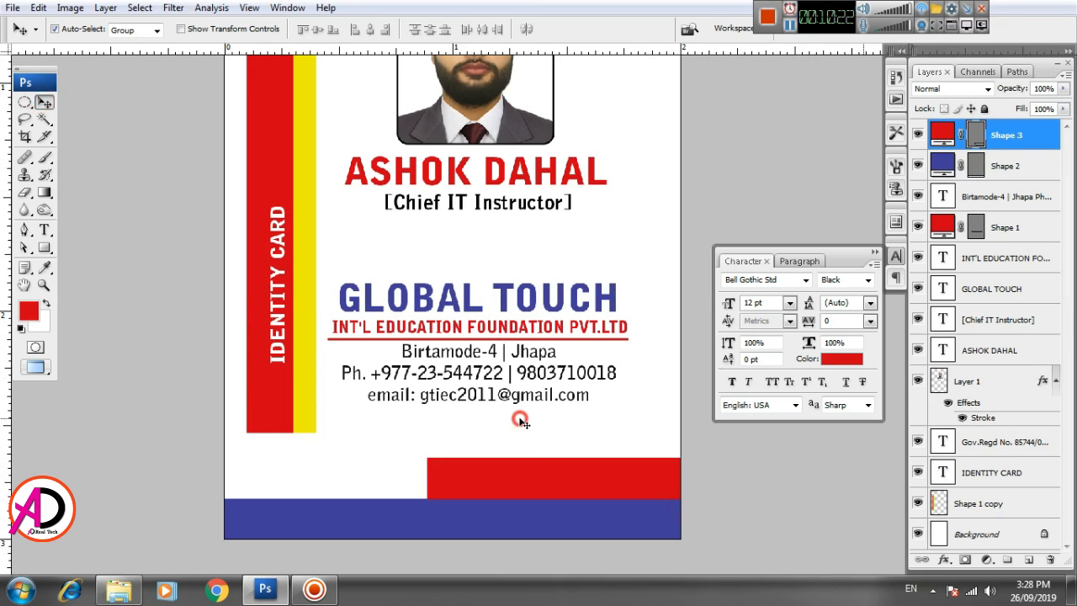
key("ctrl+t")
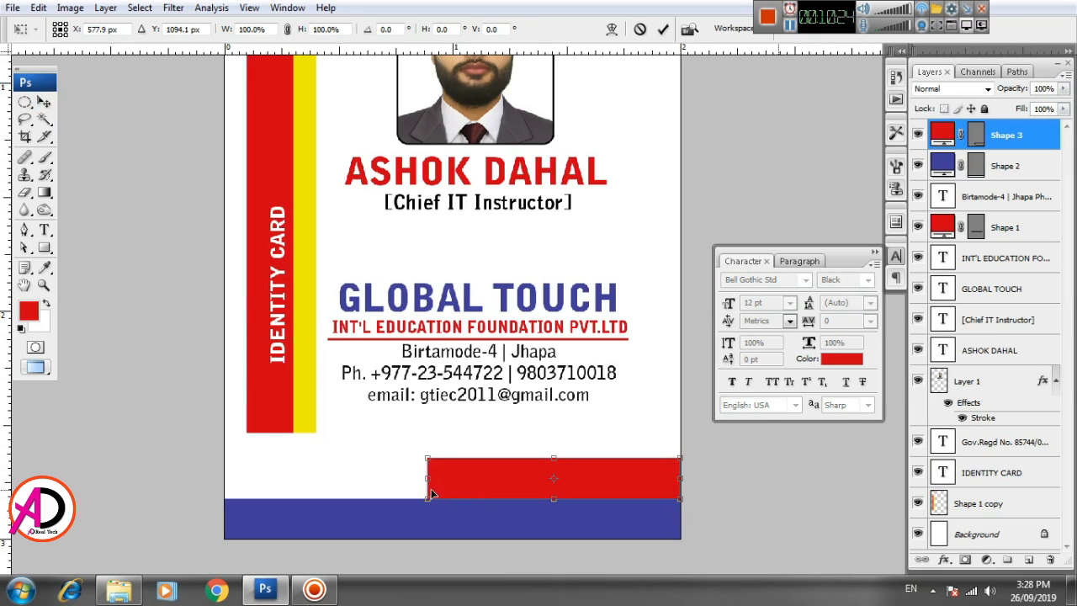
left_click_drag(427, 479, 411, 478)
key("Return")
- Skew the red bar so its left end slants
key("ctrl+t")
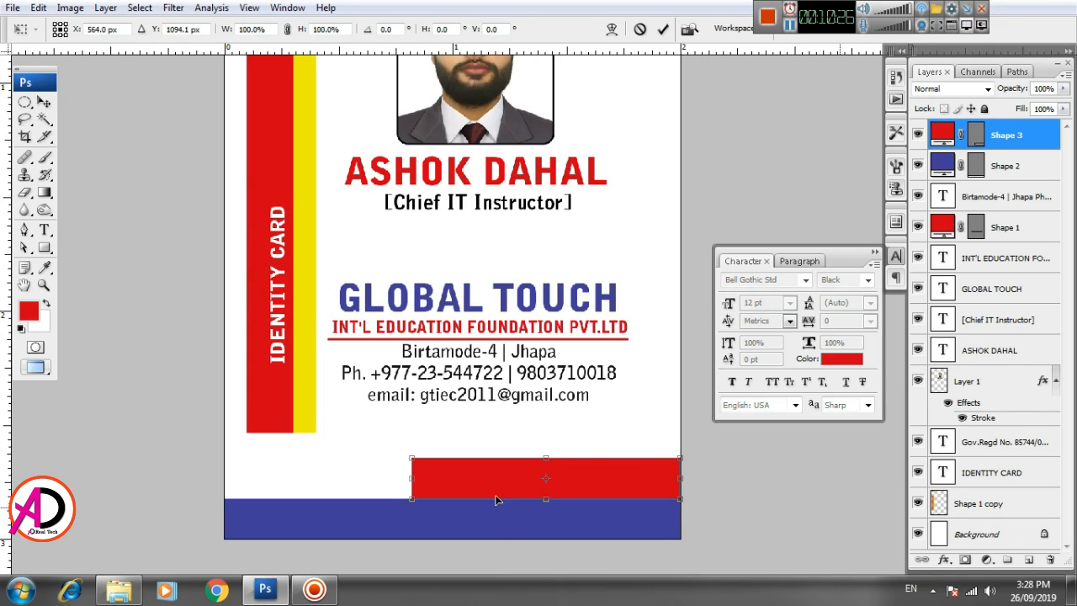
right_click(473, 475)
left_click(537, 345)
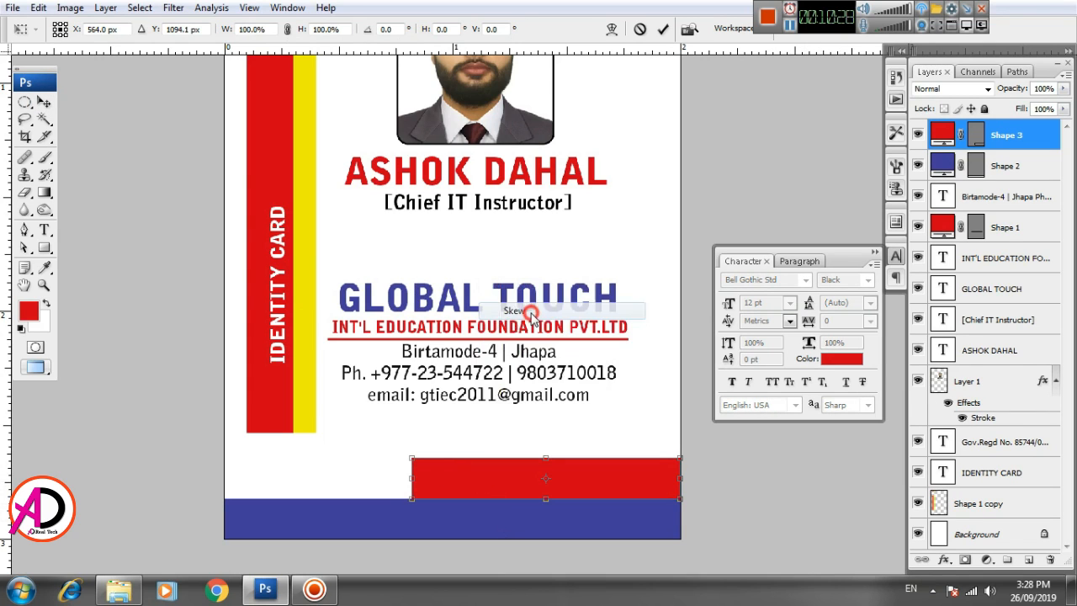
left_click_drag(416, 462, 450, 460)
key("Return")
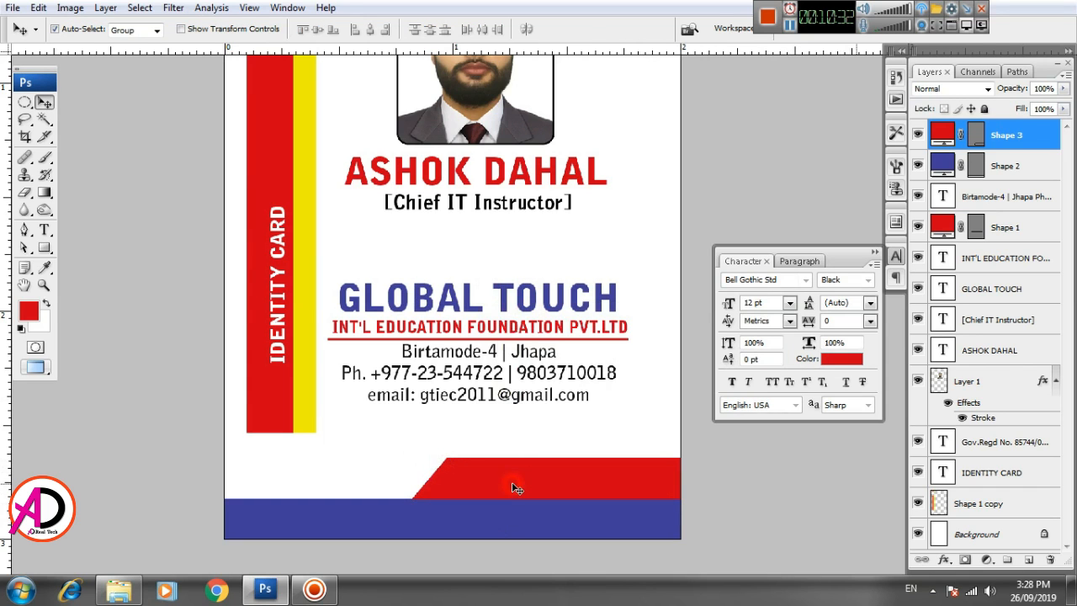
left_click(534, 435)
scroll(549, 441, "down", 3)
scroll(553, 456, "down", 2)
scroll(577, 517, "up", 4)
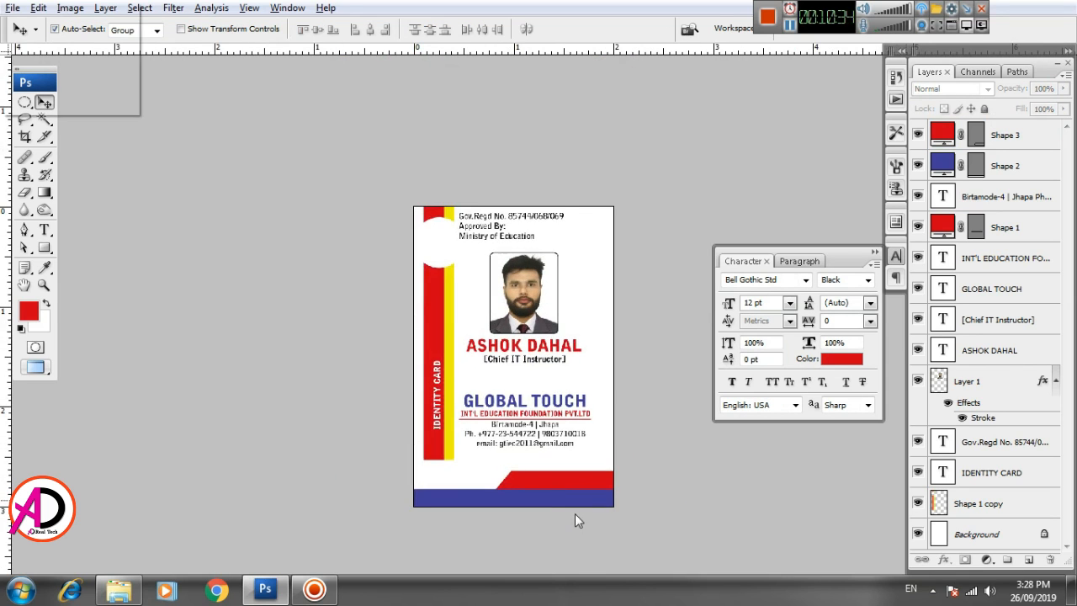
- Stretch the Shape 3 red band's left edge slightly further left
left_click(599, 504)
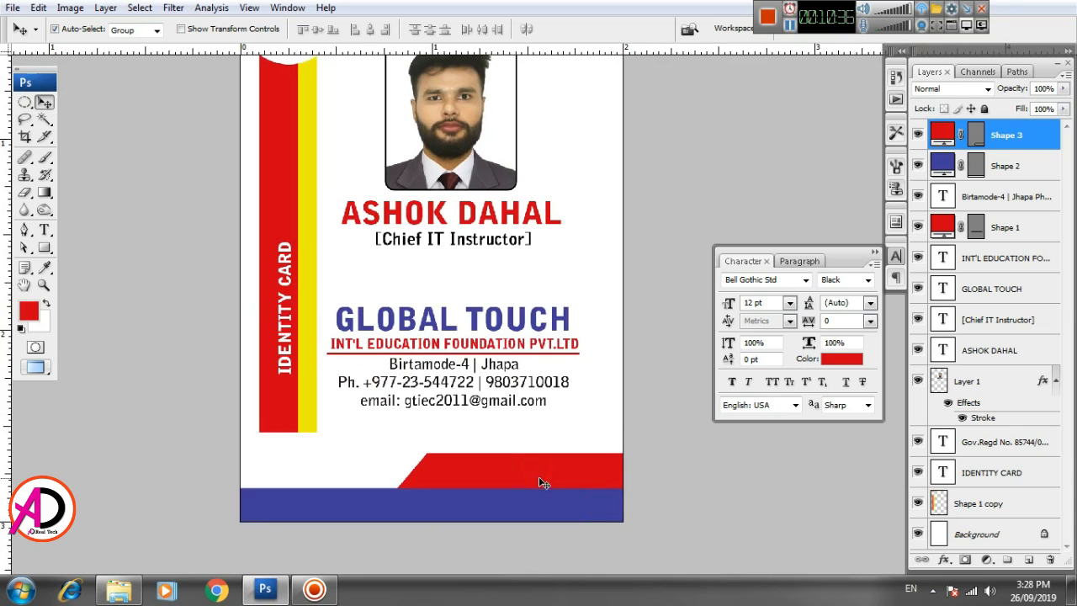
key("ctrl+t")
left_click_drag(399, 470, 389, 470)
double_click(443, 471)
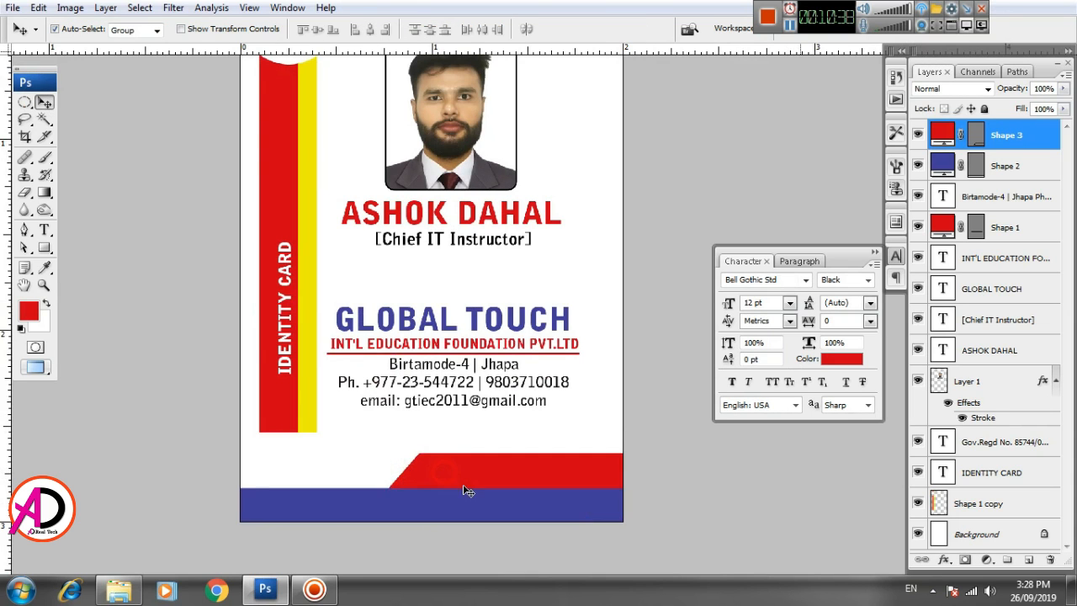
scroll(500, 520, "down", 2)
scroll(501, 523, "up", 1)
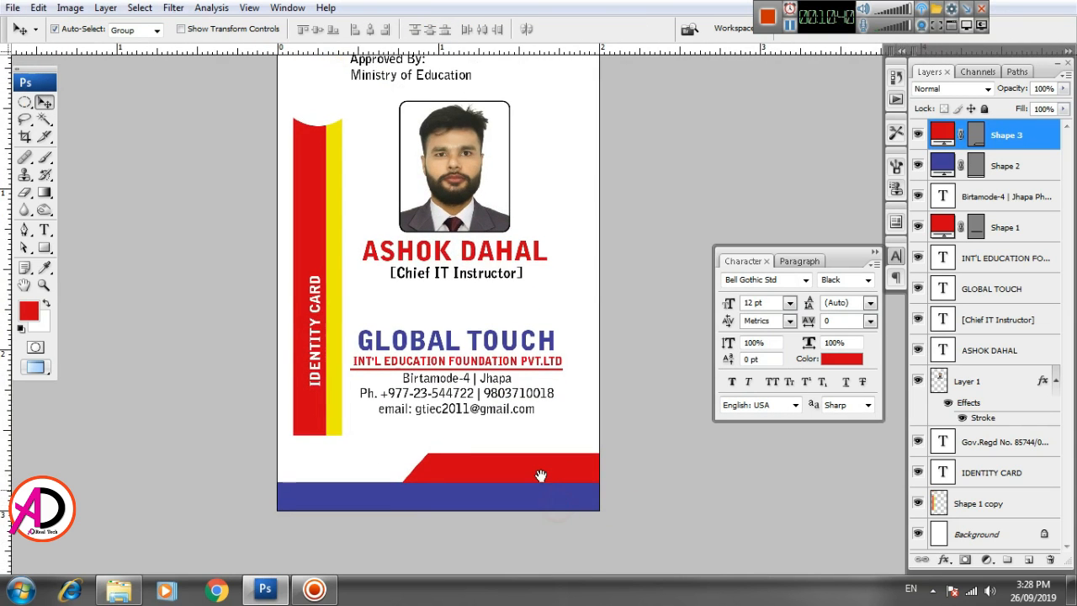
left_click_drag(529, 517, 524, 514)
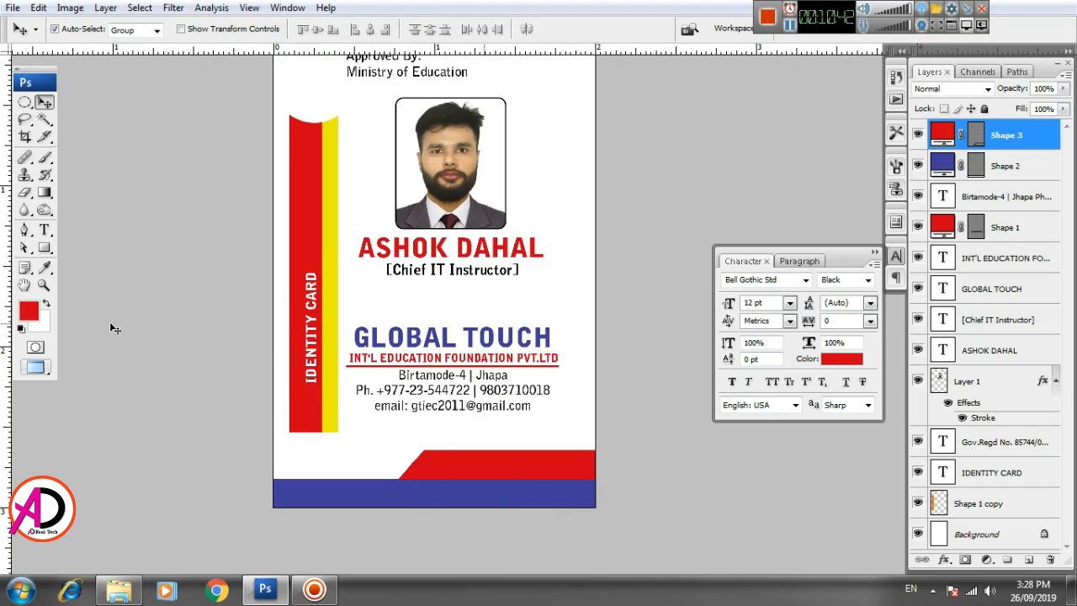
left_click(45, 228)
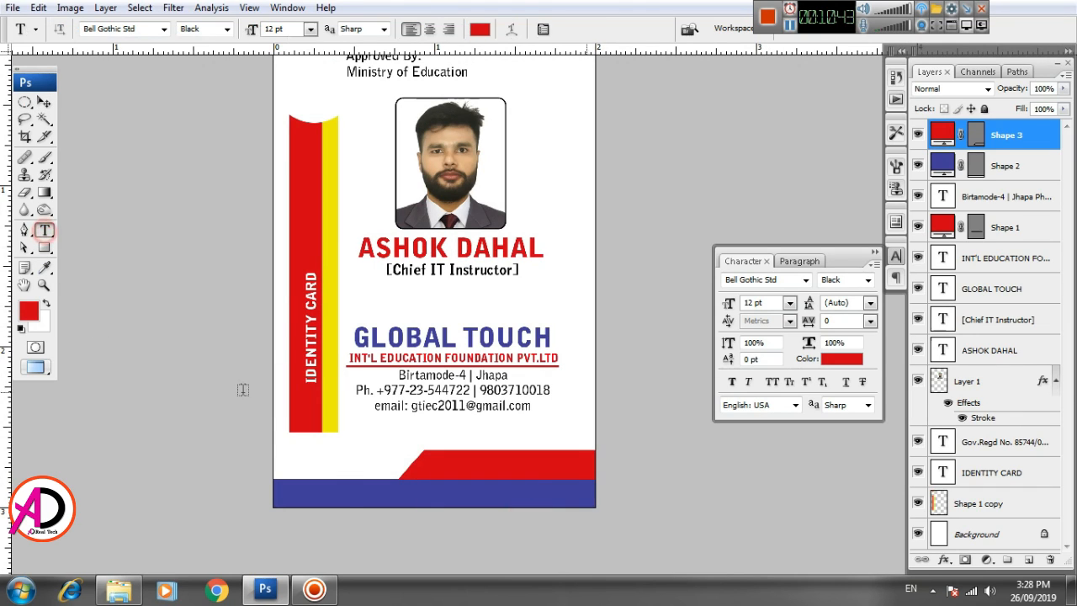
left_click(318, 495)
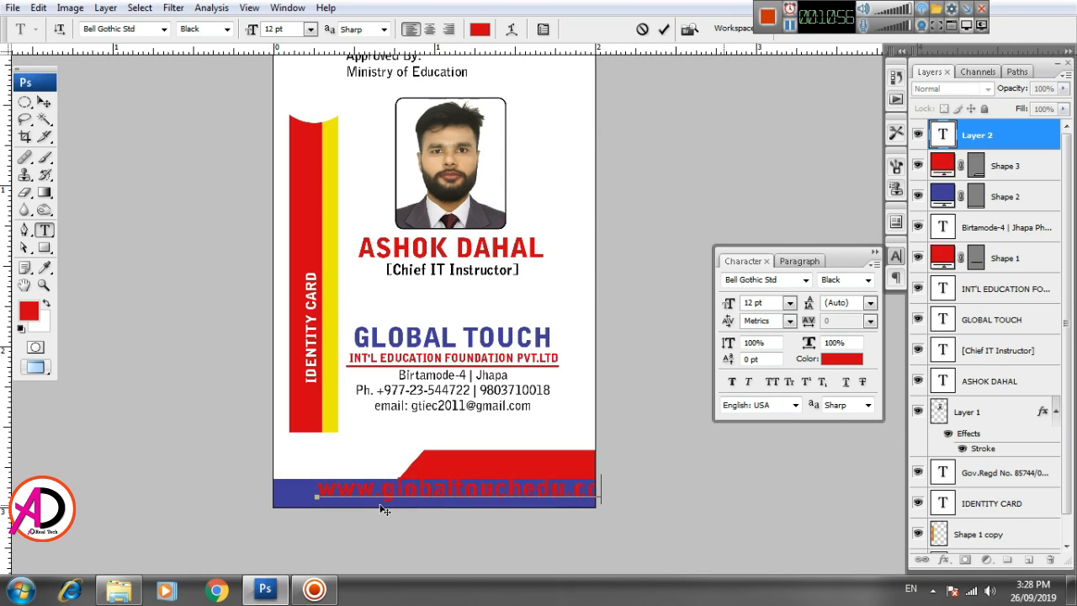
key("ctrl+Return")
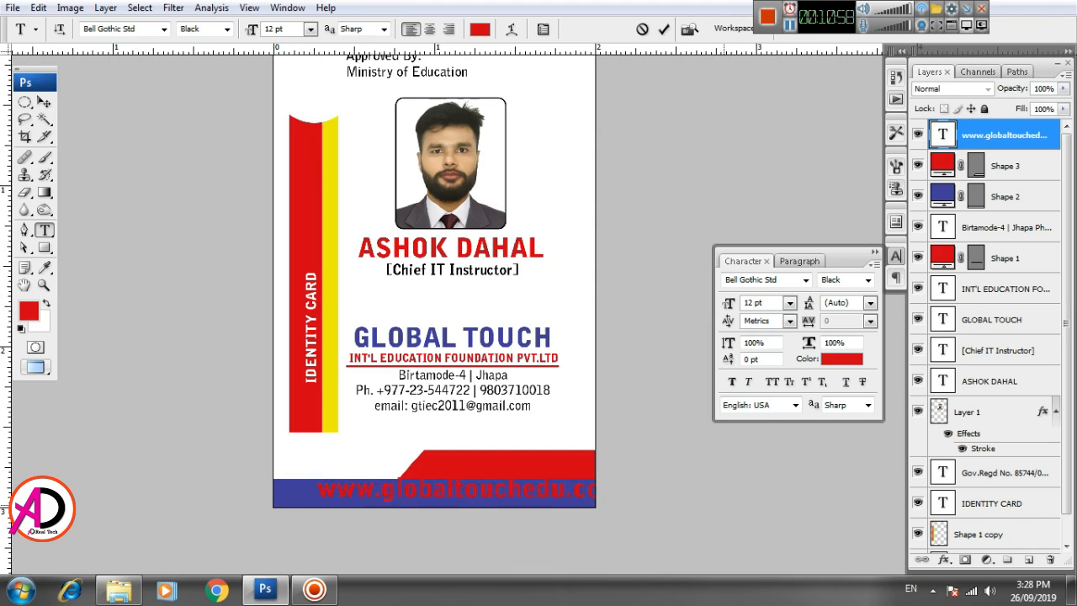
key("ctrl+t")
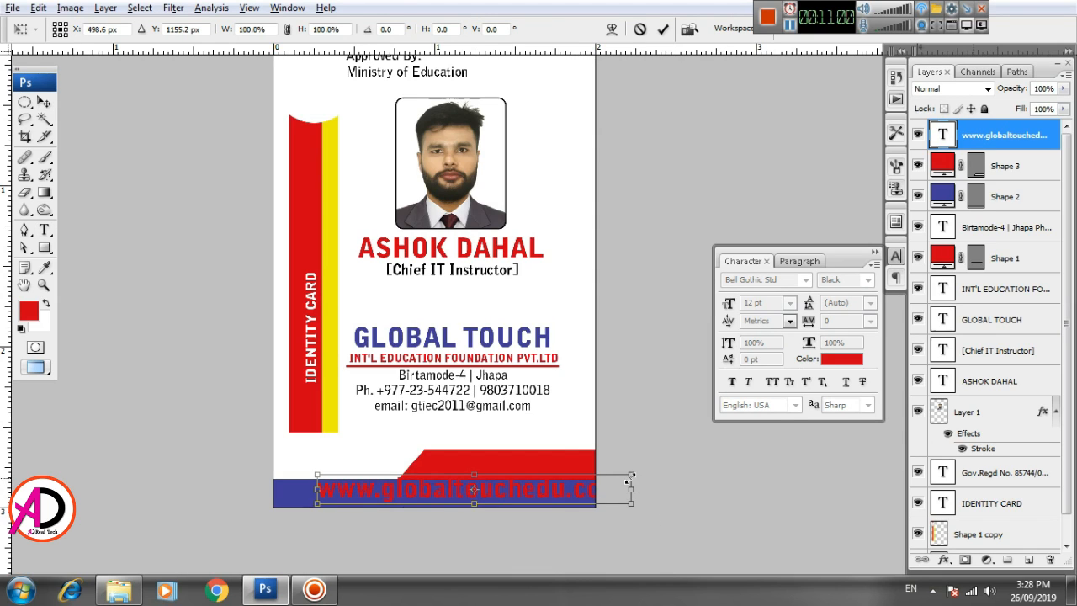
left_click_drag(631, 476, 526, 492)
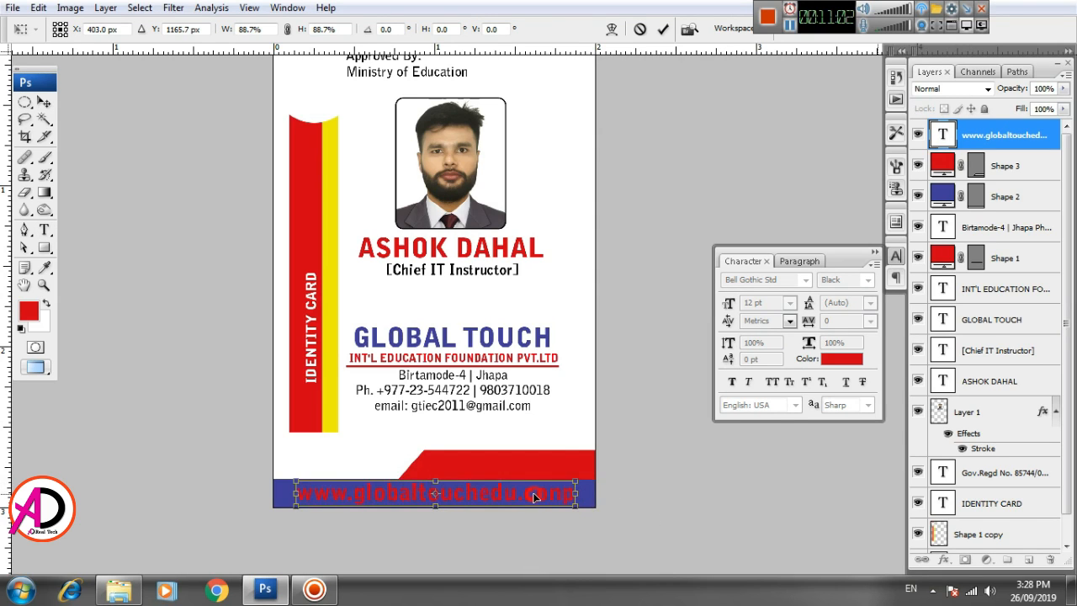
key("Return")
- Rescale the website text to 90.7%, aligned to the left of the footer
left_click(569, 499)
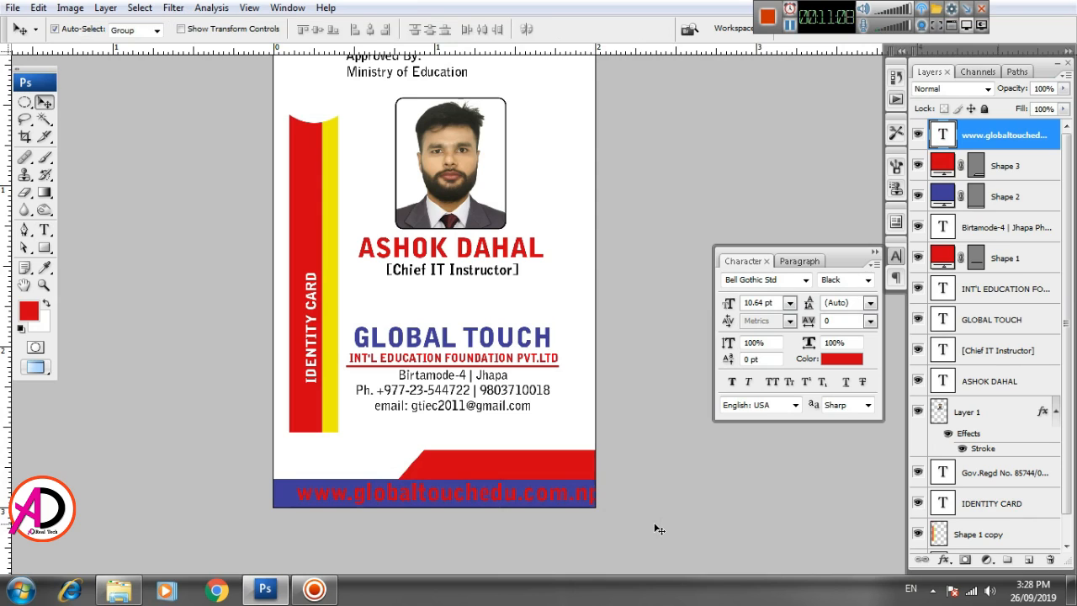
key("ctrl+t")
left_click_drag(296, 479, 346, 498)
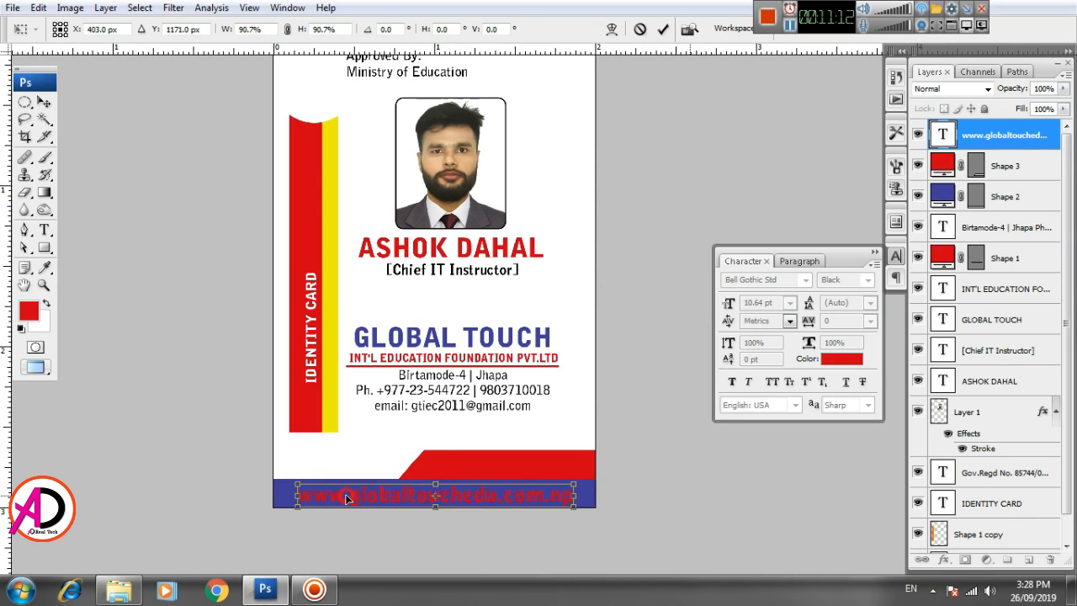
key("Return")
key("v")
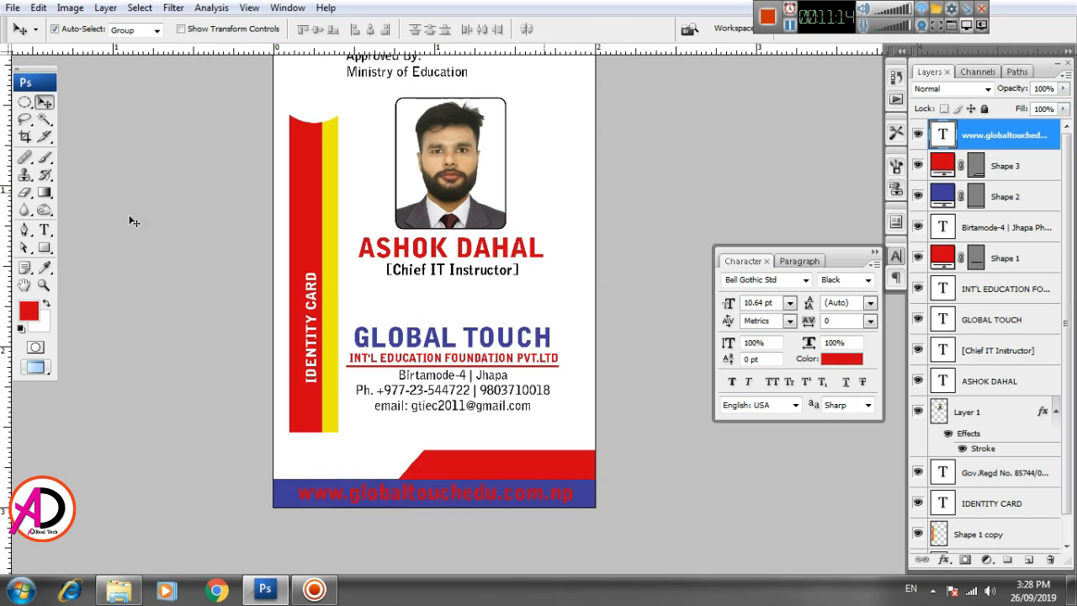
left_click(44, 228)
- Make the footer website text Bold and pure white
left_click(226, 29)
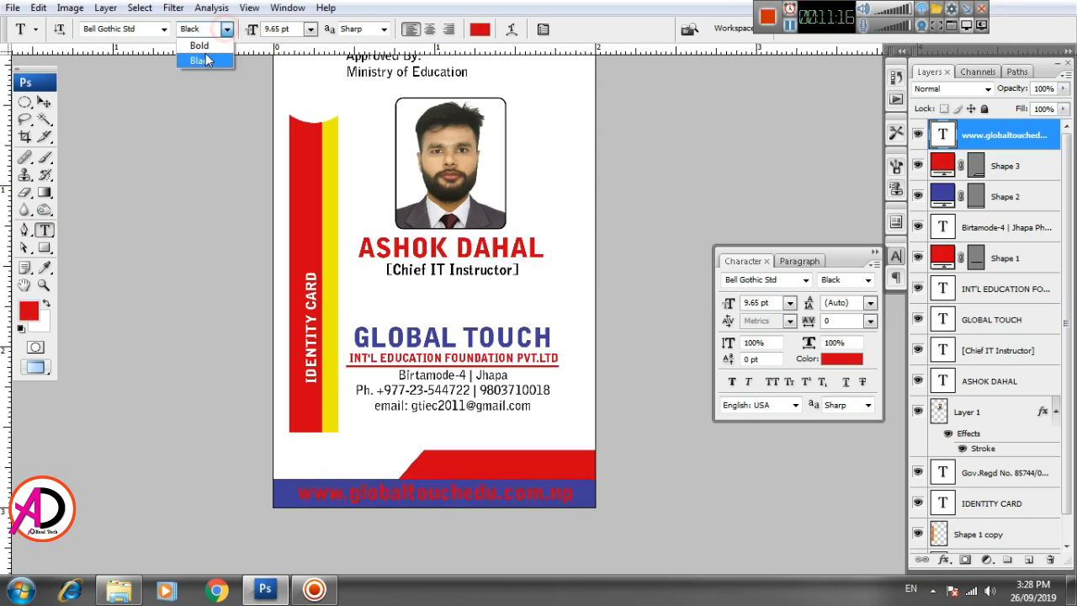
left_click(200, 45)
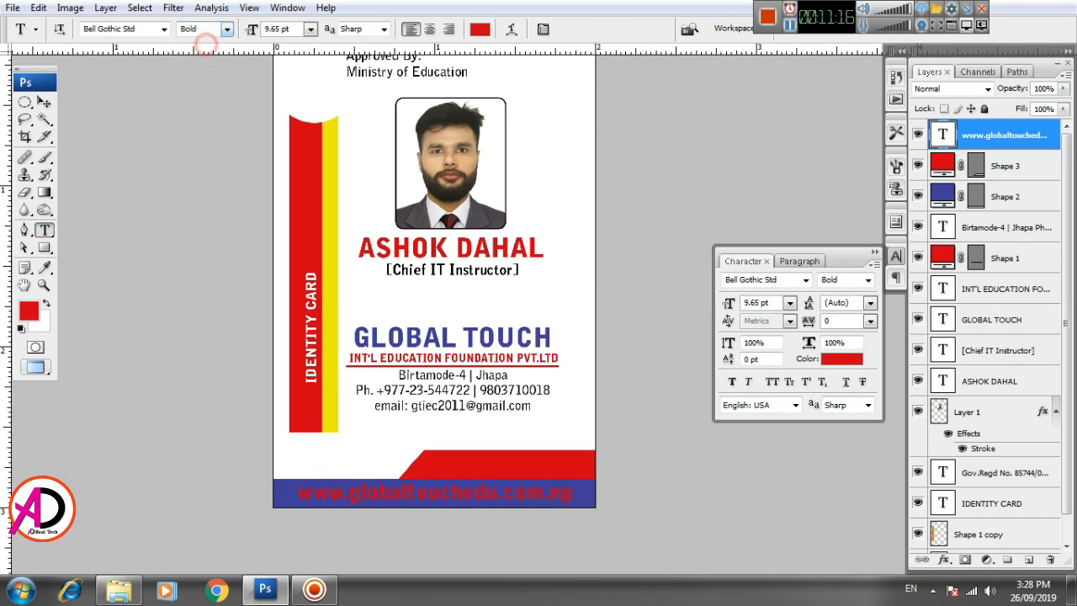
triple_click(359, 486)
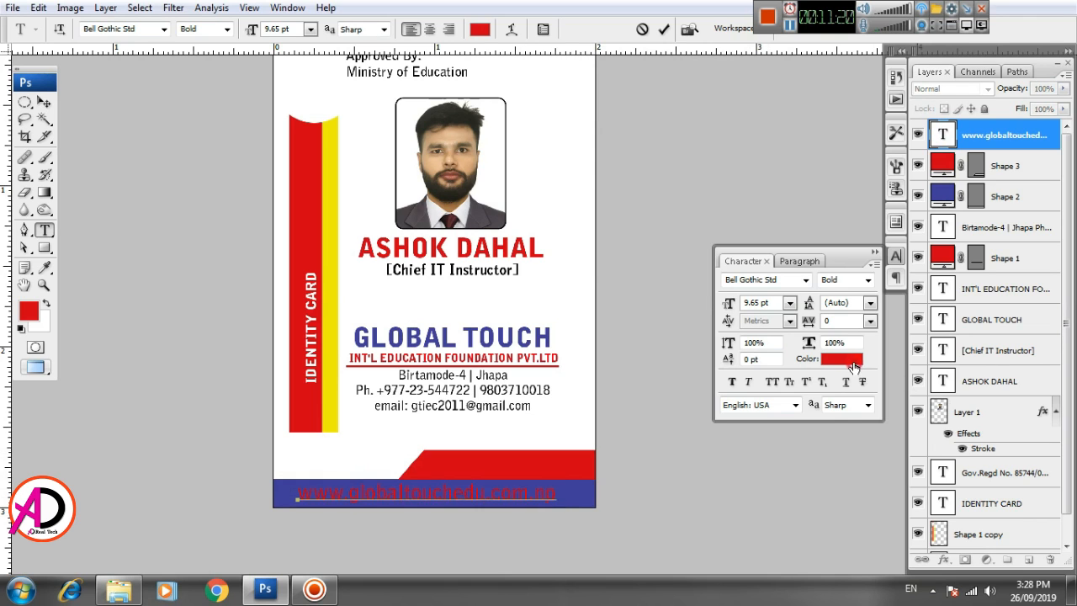
left_click(841, 358)
left_click(653, 322)
left_click(636, 279)
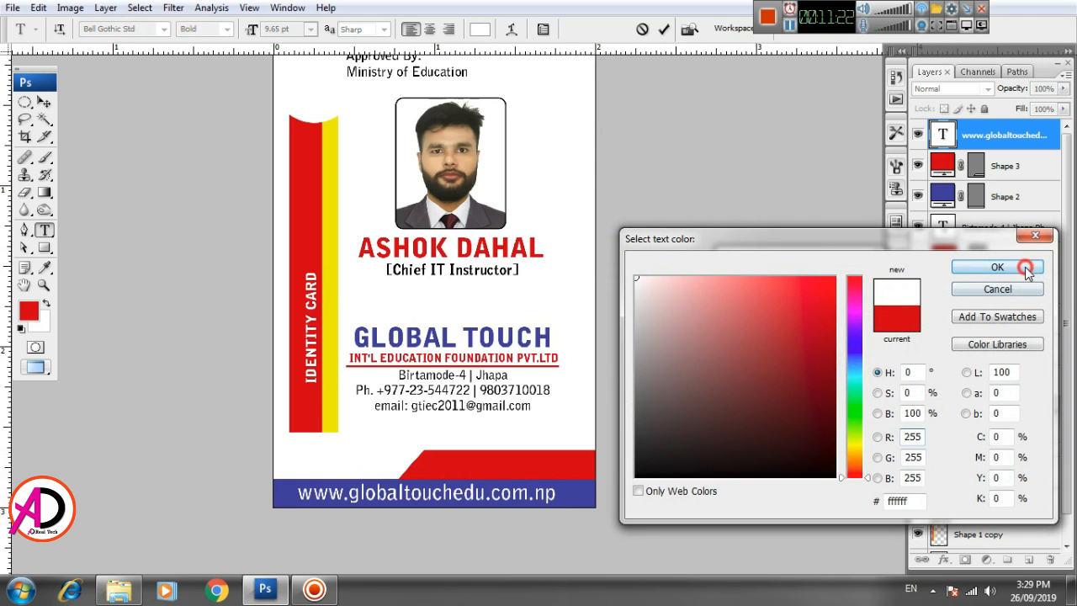
left_click(996, 267)
- Nudge the website text into place within the blue band, then start a text line above the red band
left_click(43, 102)
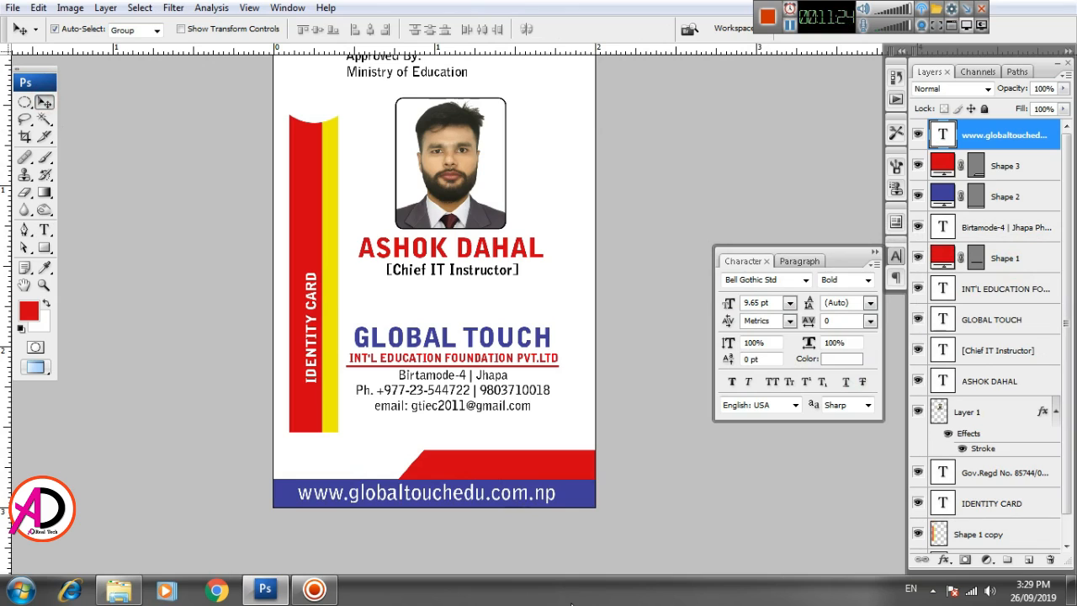
key("Right")
key("Right")
key("Right")
key("Right")
key("Right")
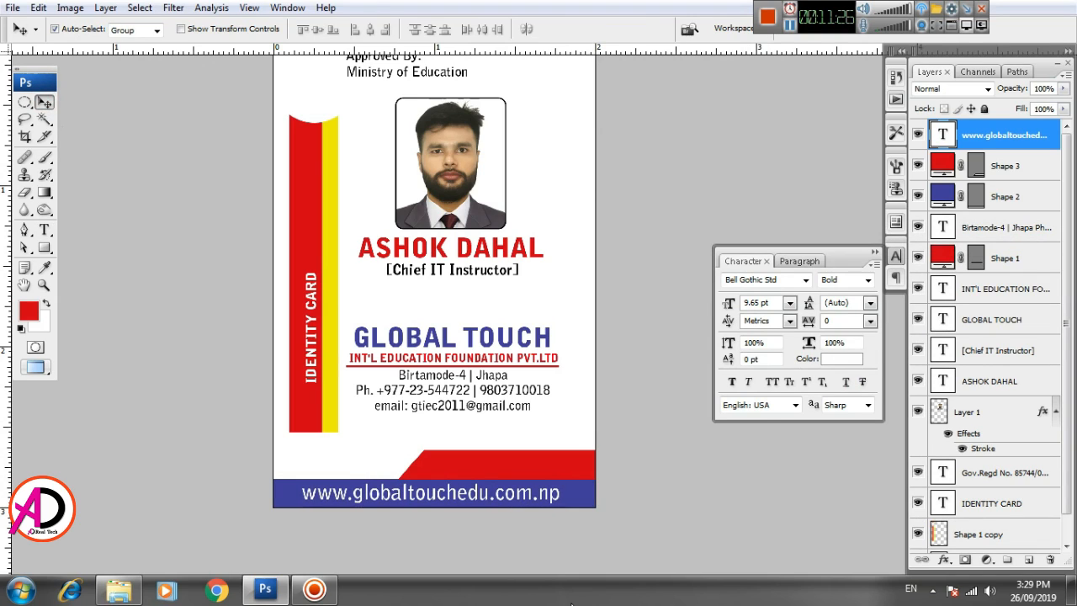
key("ctrl+t")
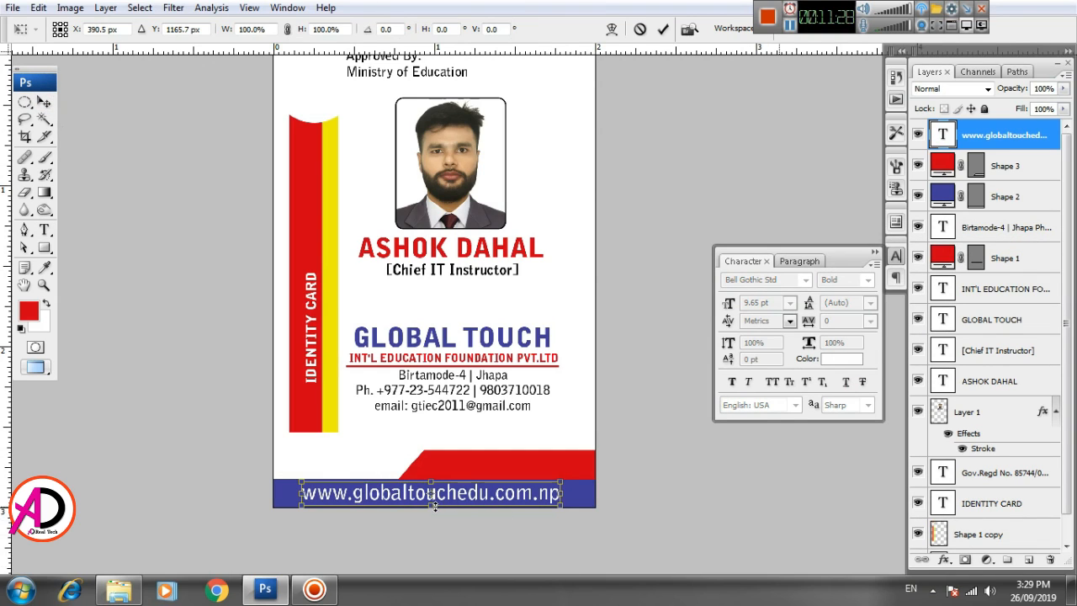
key("Up")
key("Up")
key("Up")
key("Up")
key("Return")
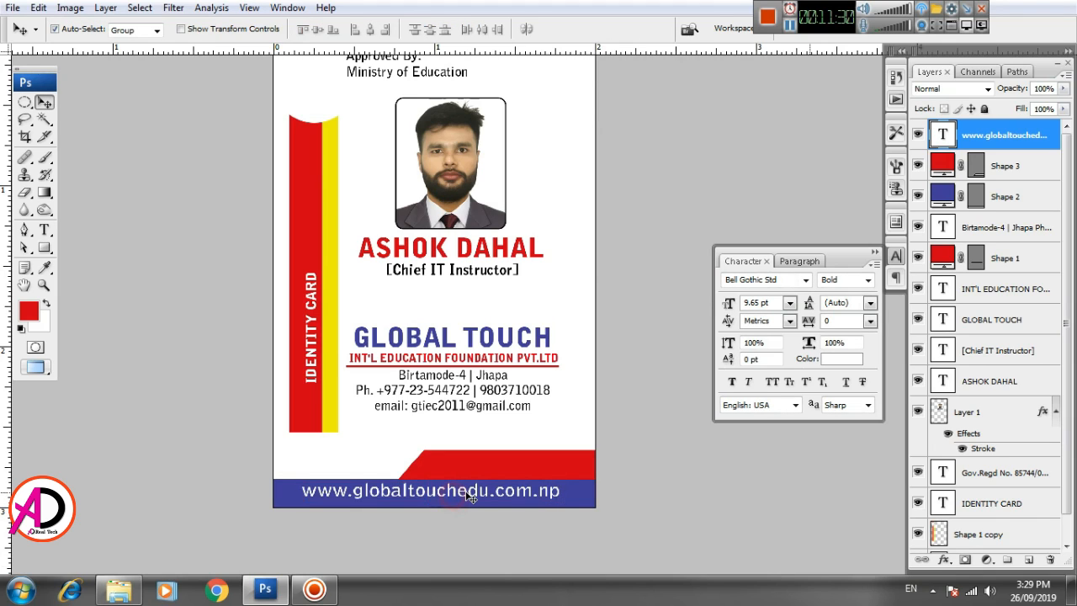
key("Down")
key("Down")
key("Down")
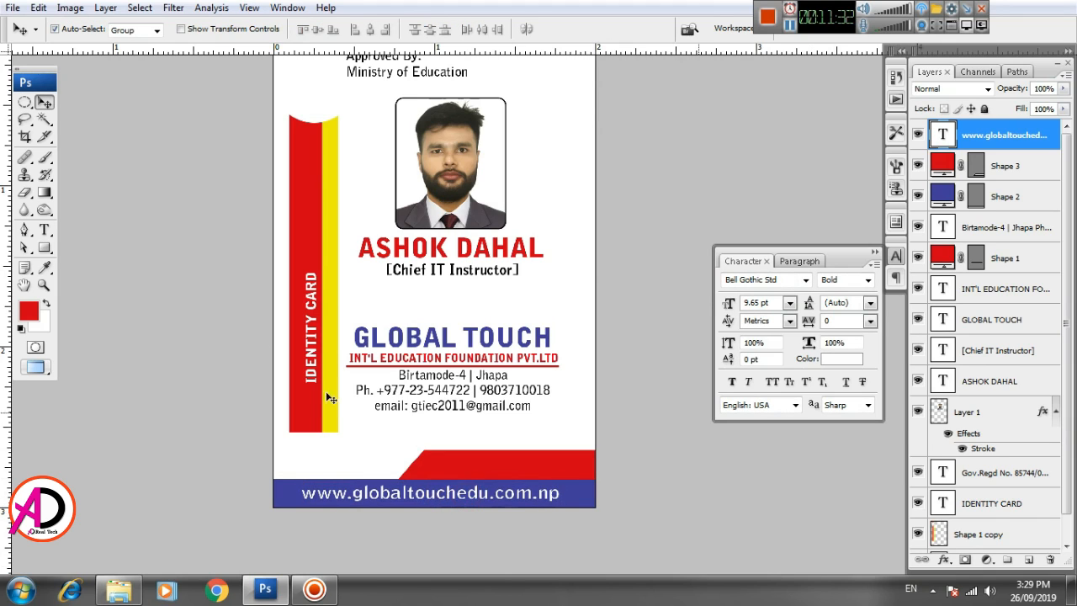
left_click(45, 229)
left_click(357, 445)
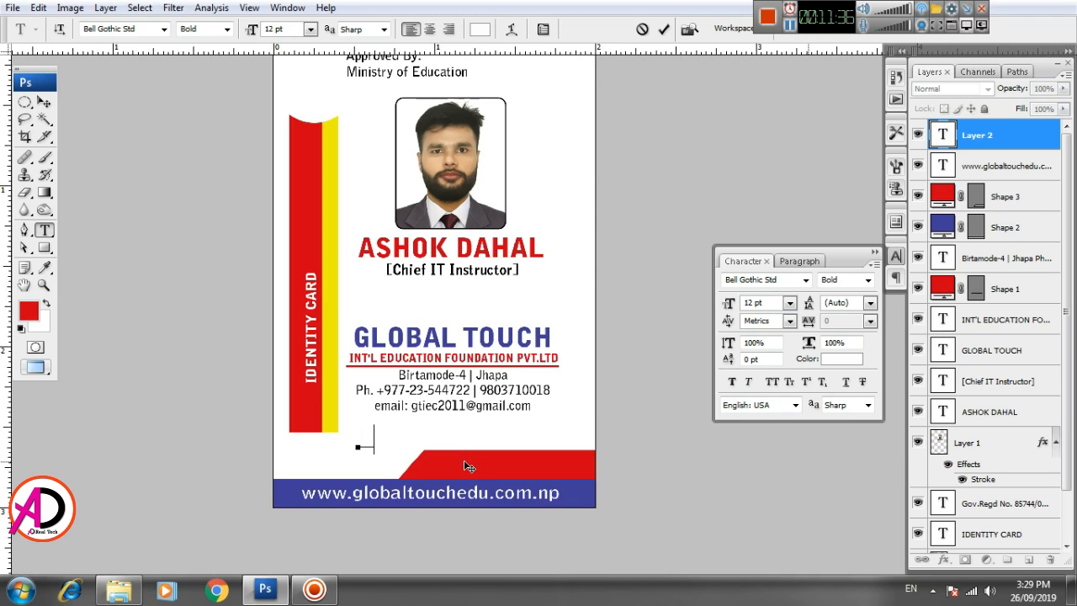
- Type the slogan 'Land your destiny' in black above the red band
left_click(844, 361)
left_click_drag(682, 444, 636, 481)
left_click(1010, 269)
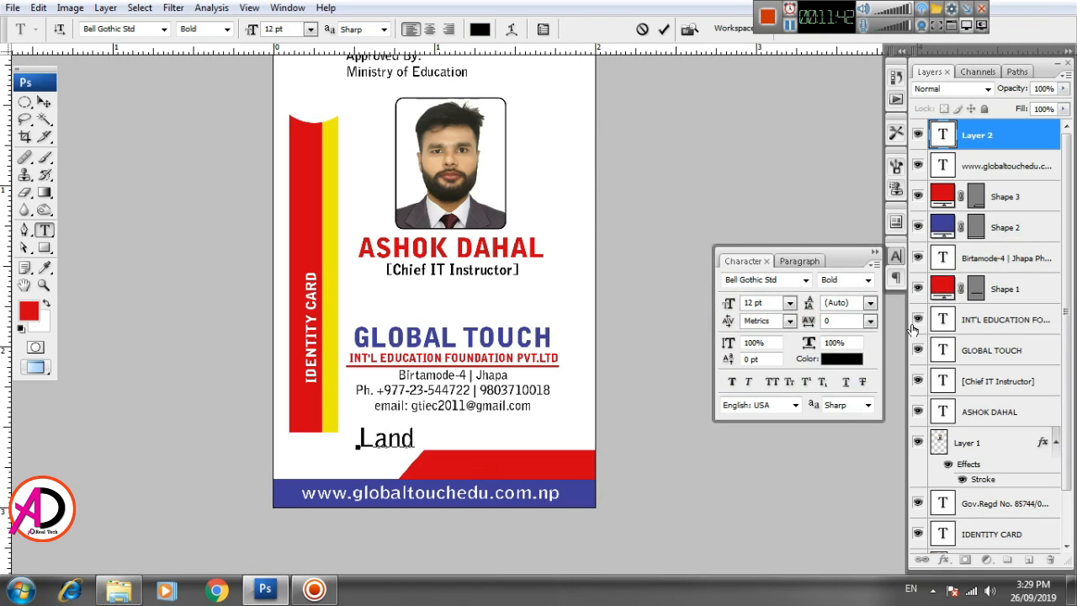
type("Land Your D")
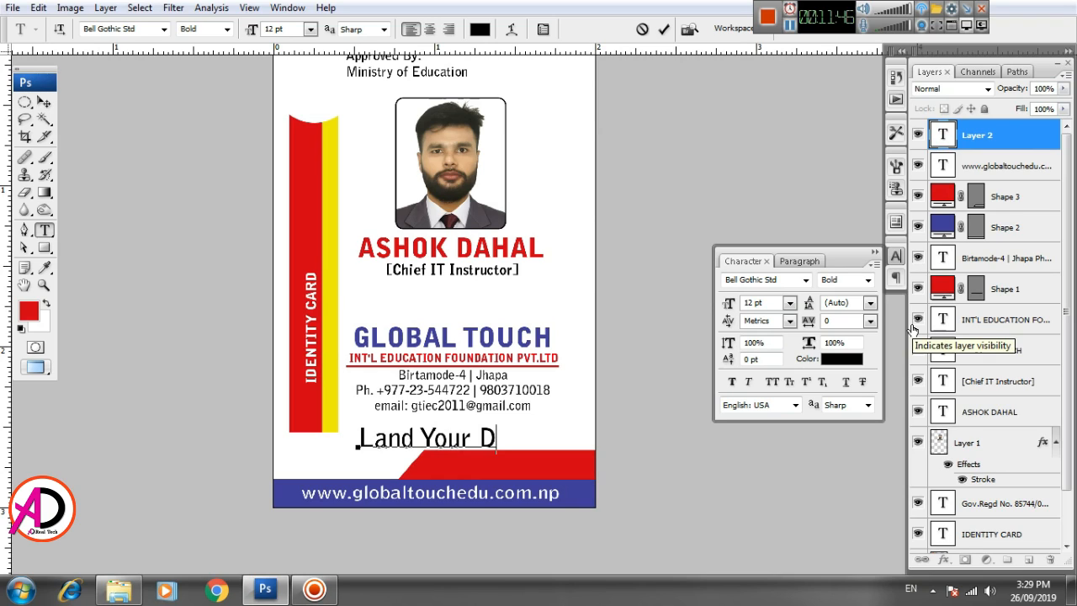
key("BackSpace")
key("BackSpace")
key("BackSpace")
key("BackSpace")
key("BackSpace")
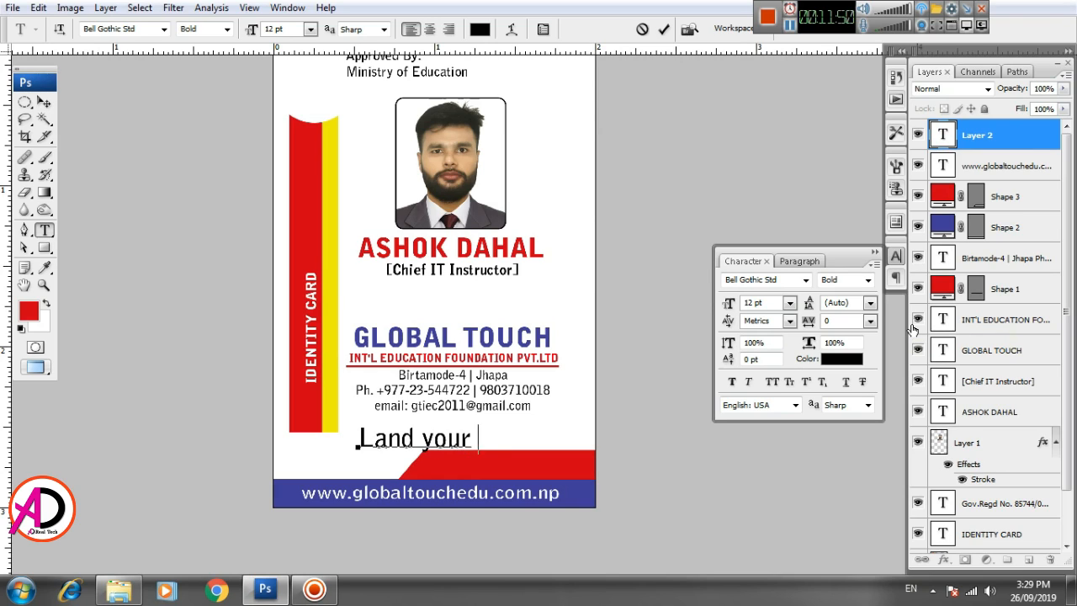
type("stiny")
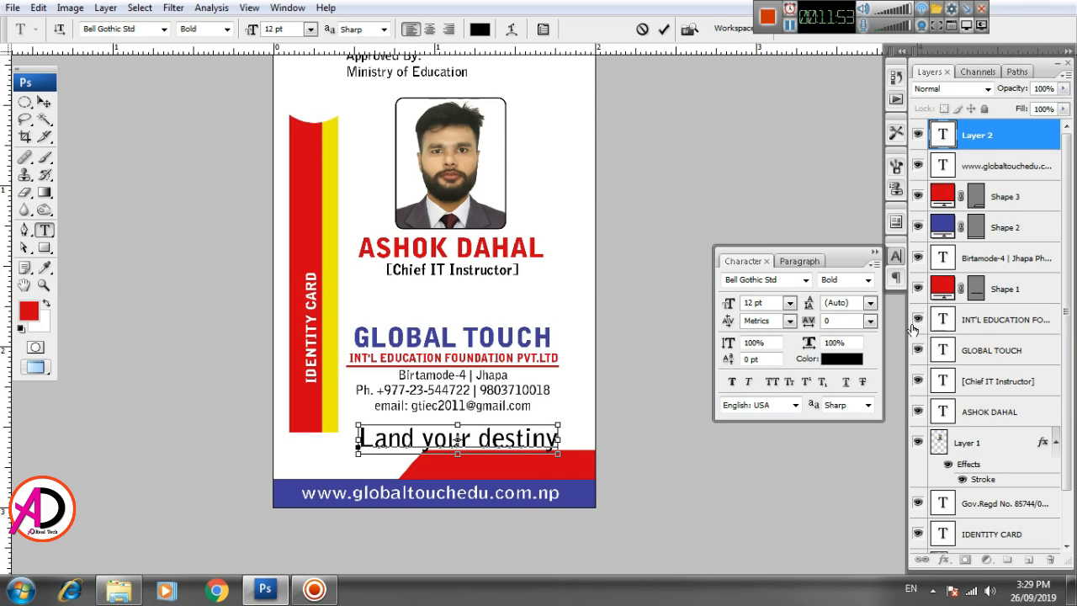
key("ctrl+Return")
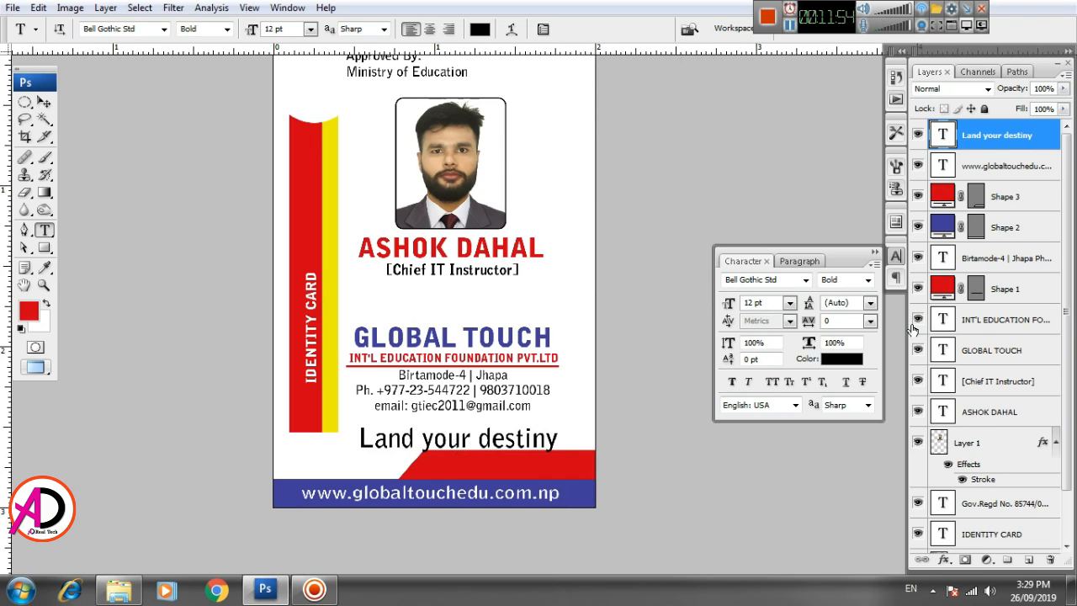
- Set the 'Land your destiny' slogan in Brush Script MT
triple_click(455, 438)
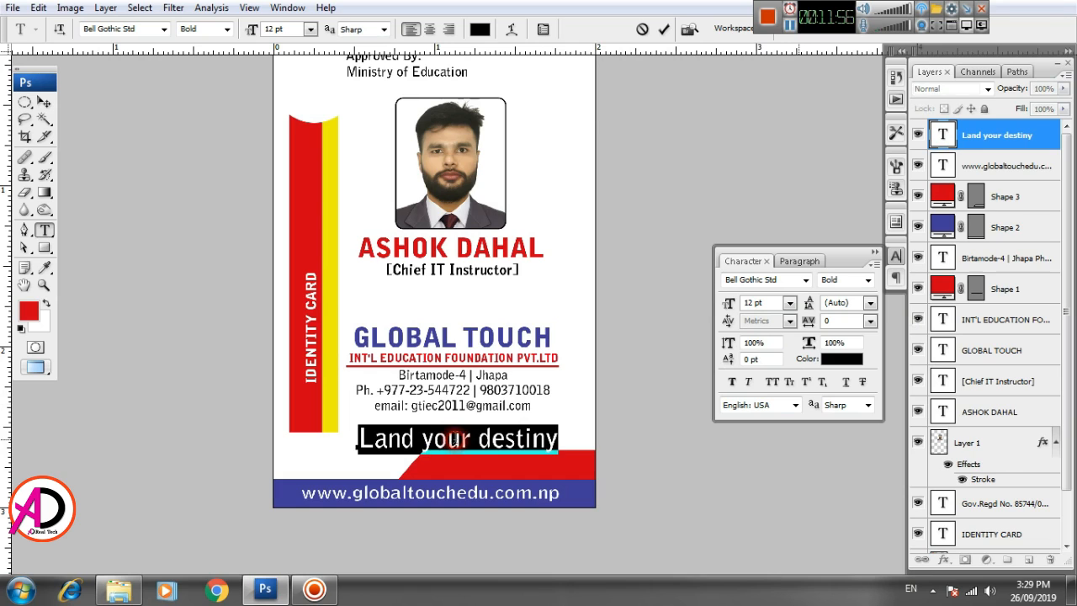
left_click(792, 282)
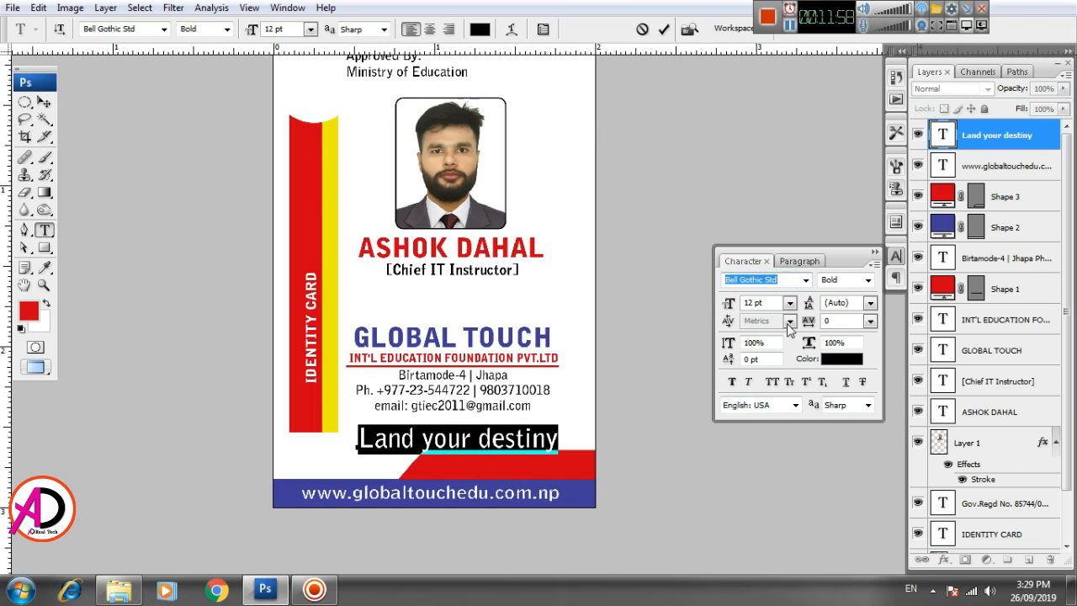
left_click(805, 279)
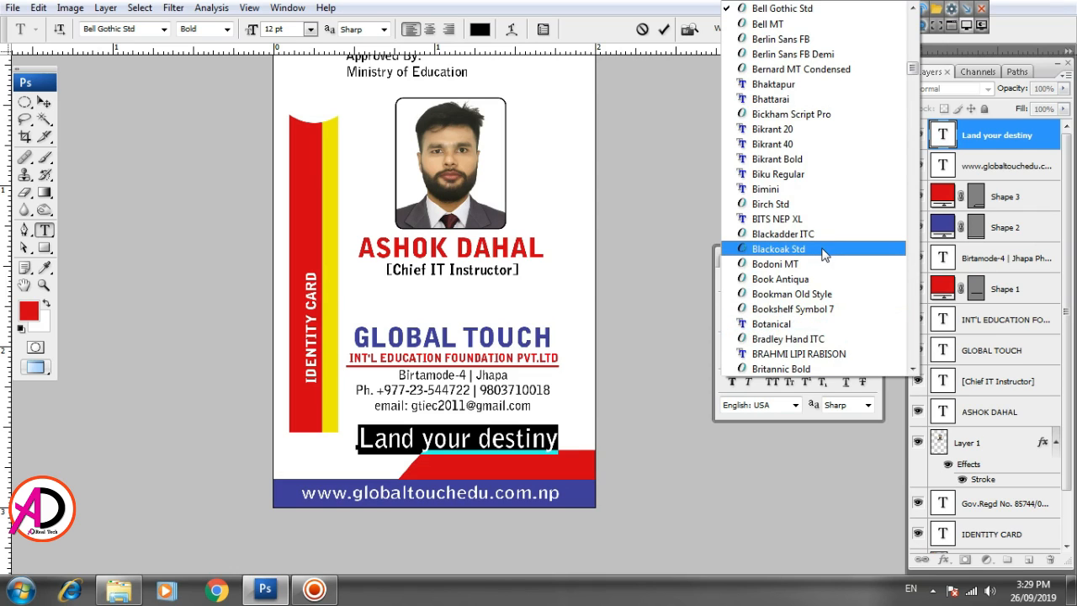
scroll(820, 278, "down", 2)
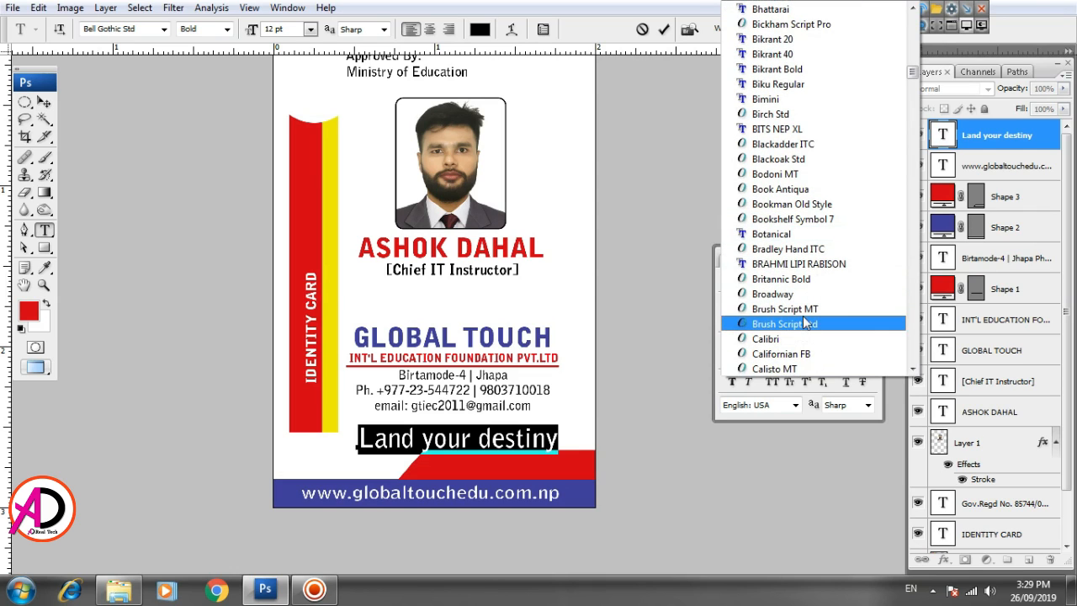
left_click(804, 309)
left_click(44, 102)
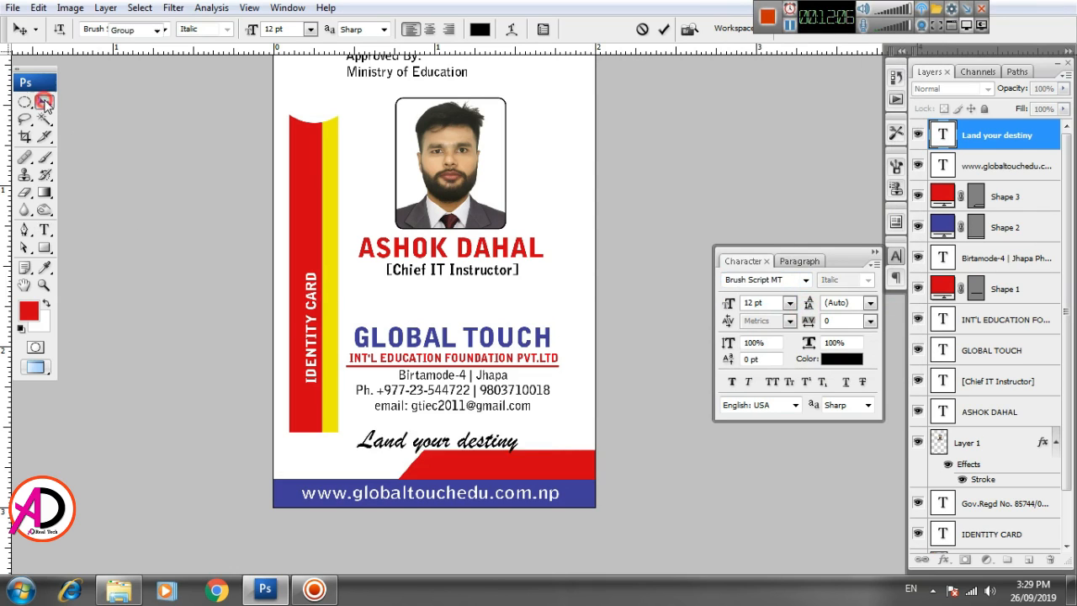
- Shrink the slogan to about 90% and place it on the red band, bottom right
key("ctrl+t")
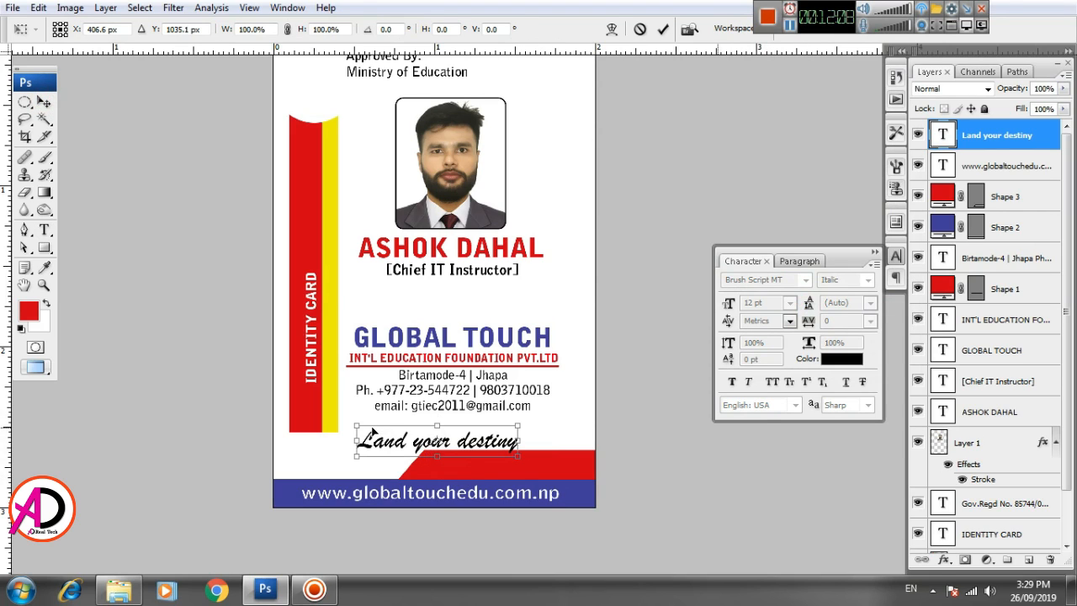
left_click_drag(350, 423, 463, 471)
key("Return")
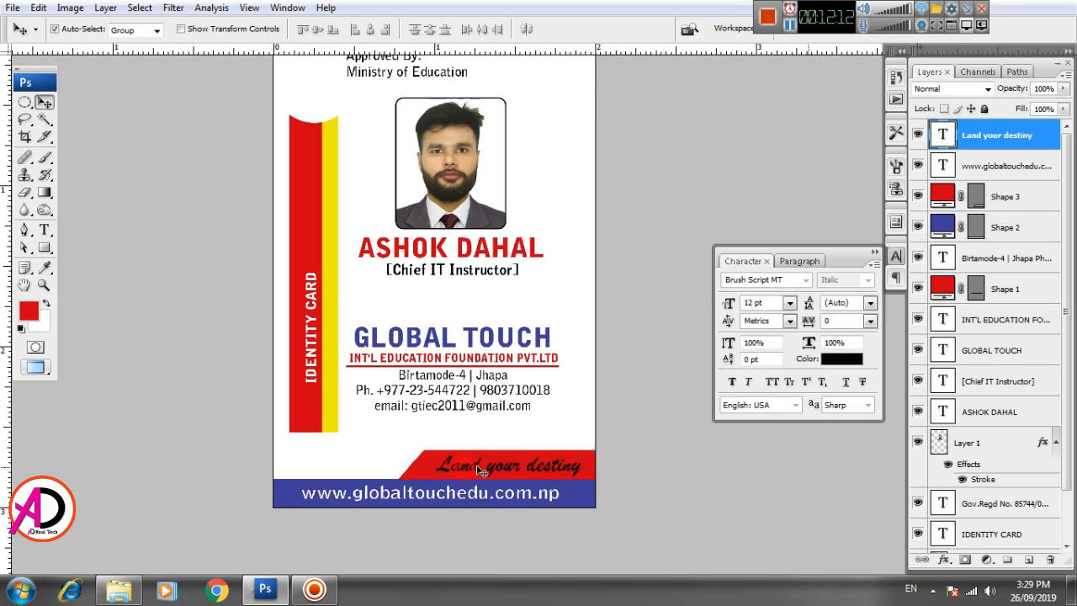
- Change the slogan colour to white
left_click(841, 358)
left_click(641, 278)
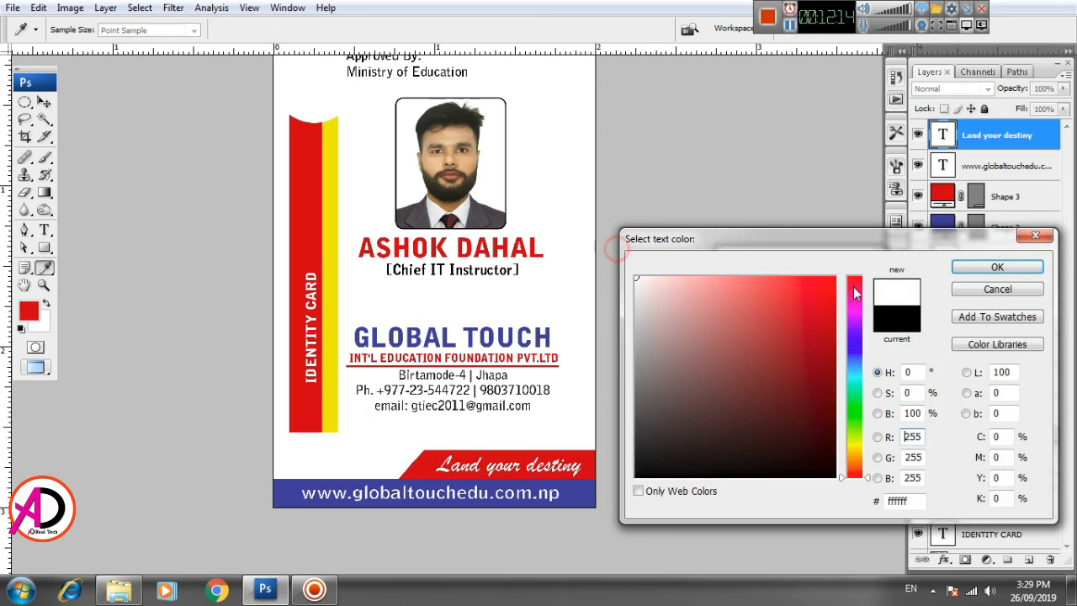
left_click(994, 267)
scroll(522, 362, "down", 5)
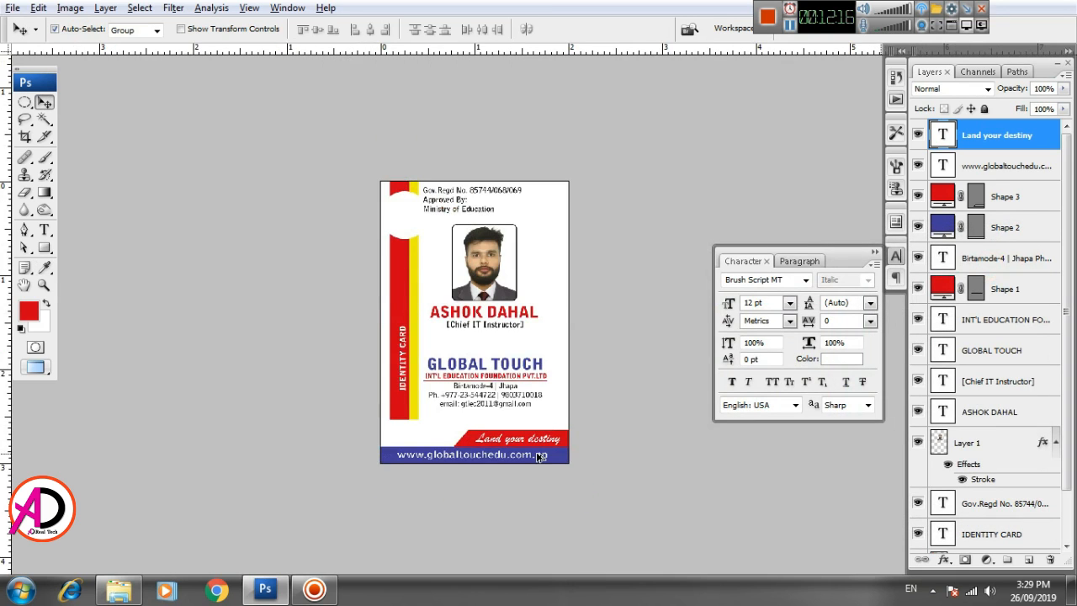
scroll(538, 448, "up", 3)
left_click_drag(537, 401, 543, 409)
scroll(543, 409, "up", 2)
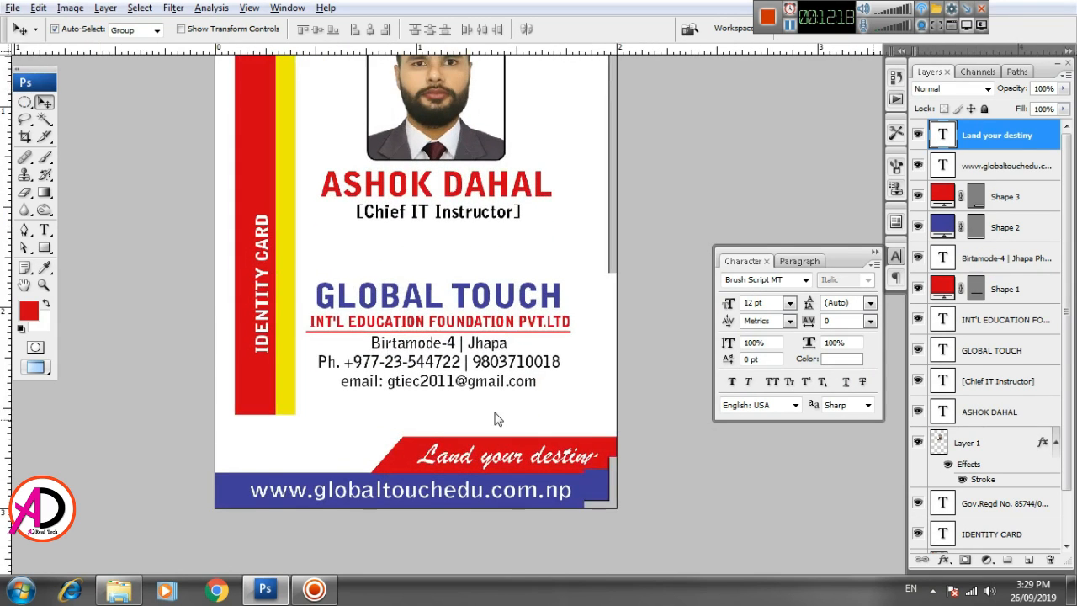
- Enlarge the IDENTITY CARD text to about 230.6%
left_click(286, 350)
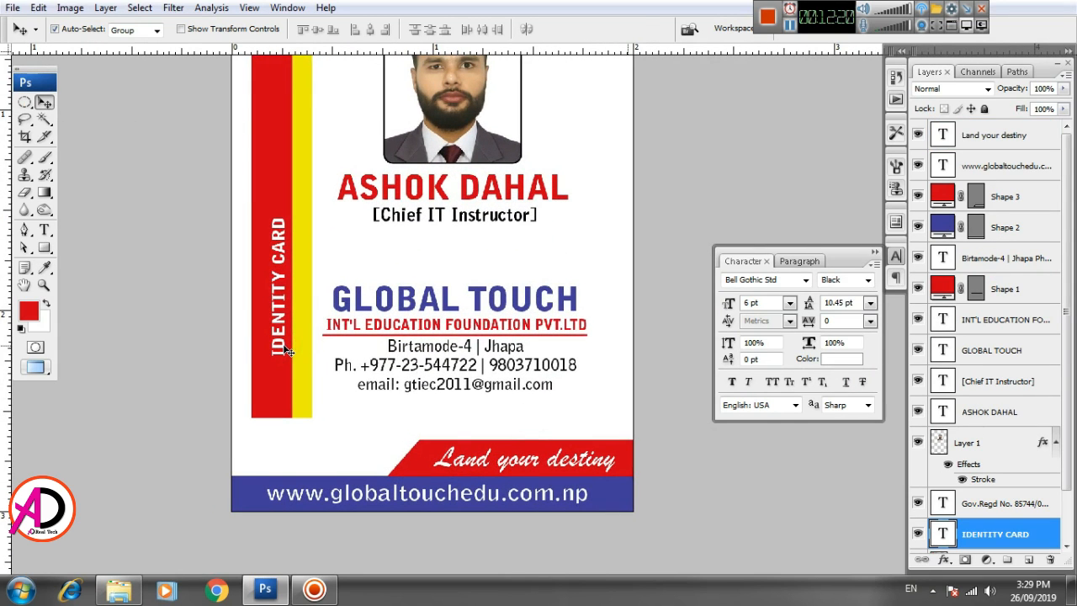
key("ctrl+t")
left_click_drag(292, 220, 338, 133)
left_click_drag(281, 199, 286, 132)
- Position the enlarged IDENTITY CARD title along the red strip below the circular cut-out
left_click_drag(468, 284, 478, 445)
left_click_drag(281, 402, 276, 381)
key("Left")
key("Left")
key("Left")
key("Left")
key("Left")
key("Left")
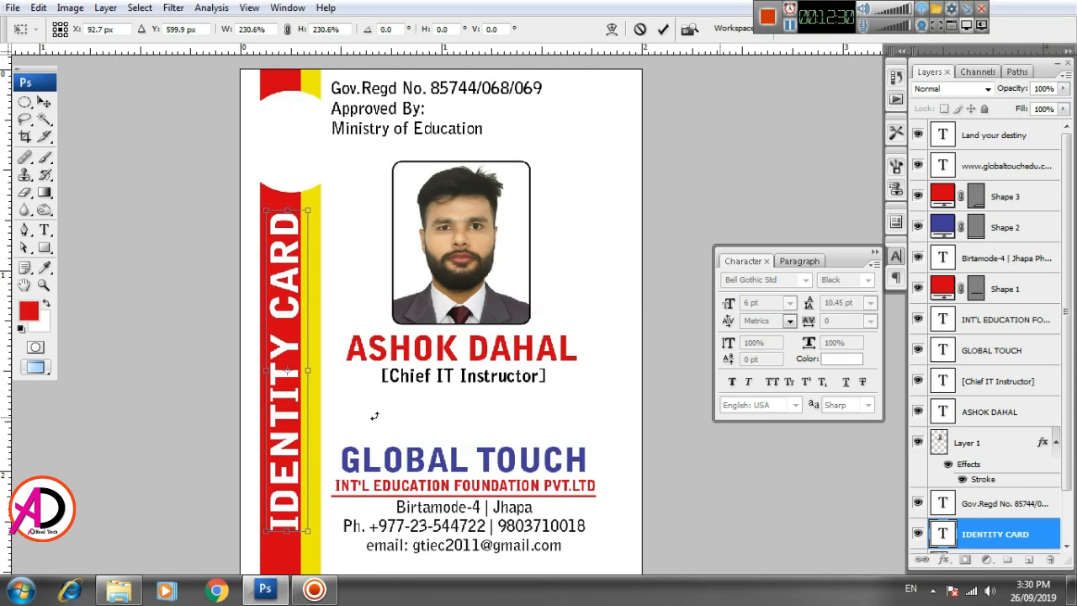
key("Down")
key("Down")
key("Down")
key("Down")
key("Down")
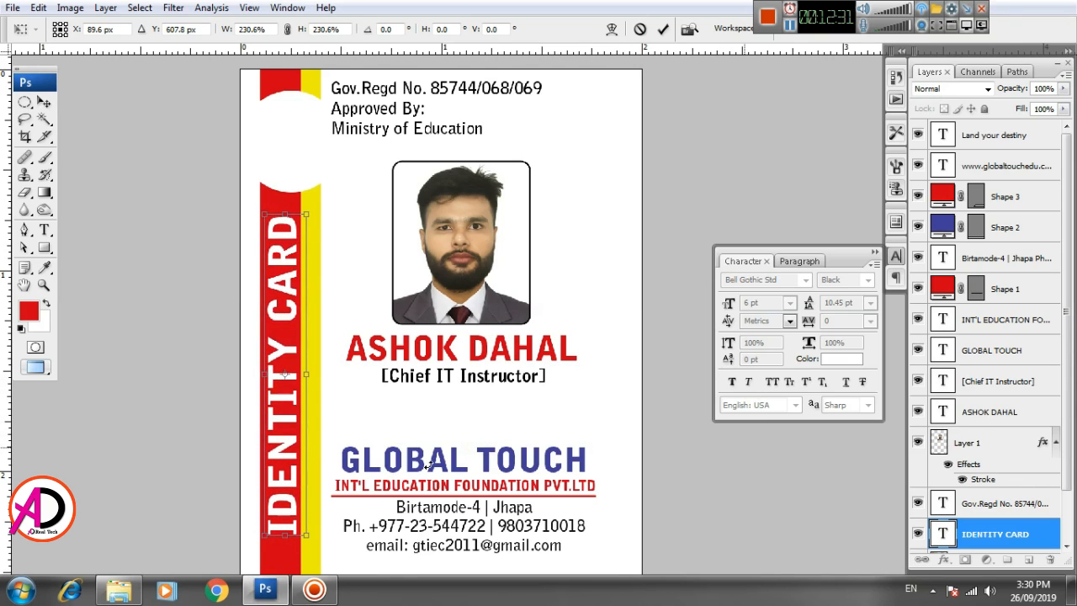
double_click(286, 406)
scroll(418, 490, "down", 5)
scroll(413, 469, "up", 1)
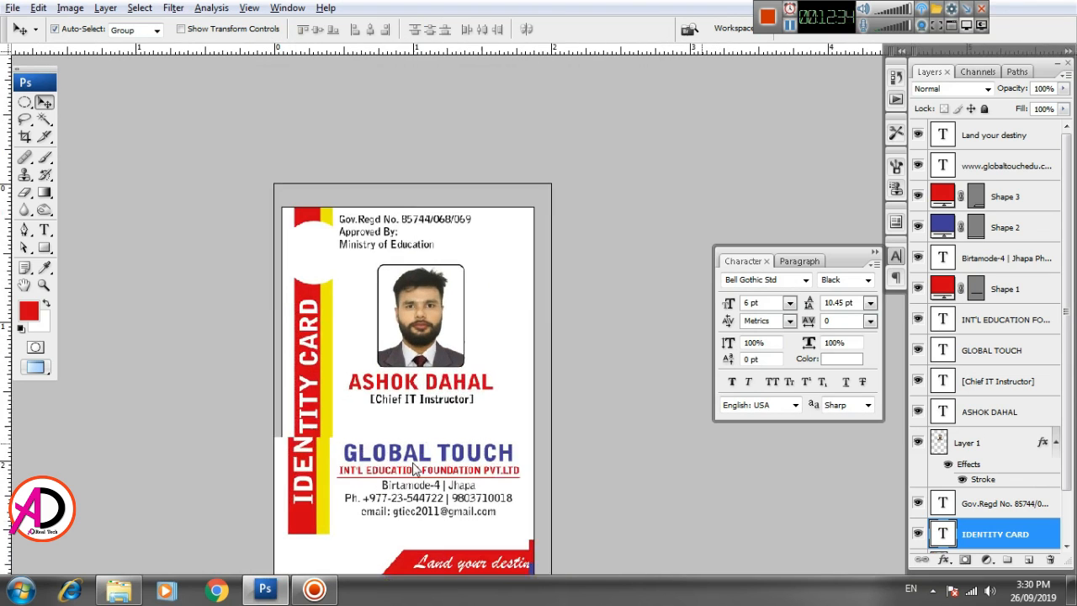
left_click_drag(416, 463, 429, 415)
scroll(429, 429, "up", 1)
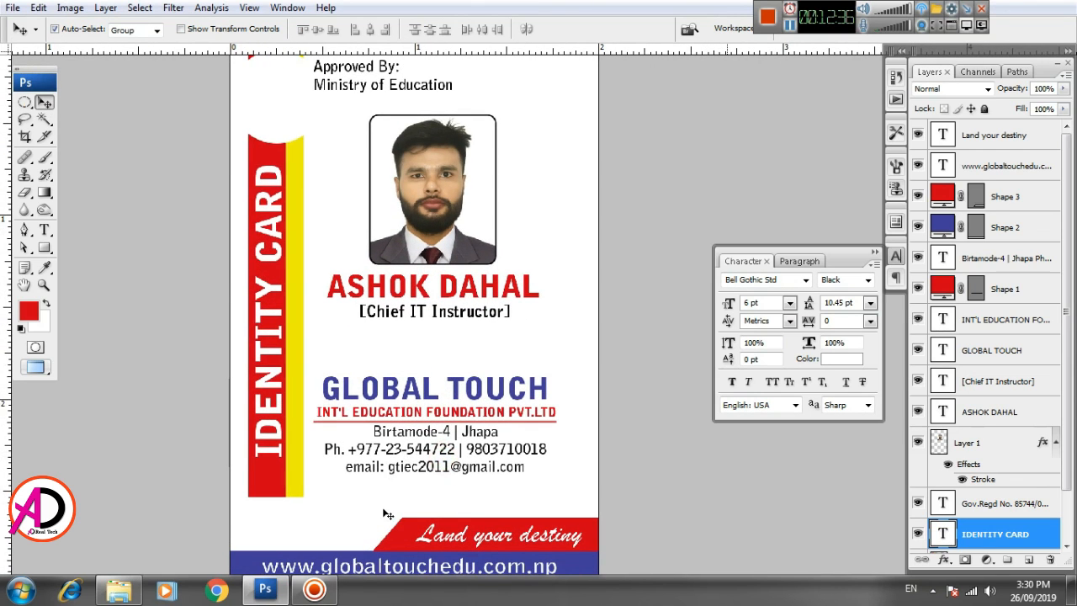
scroll(420, 458, "down", 3)
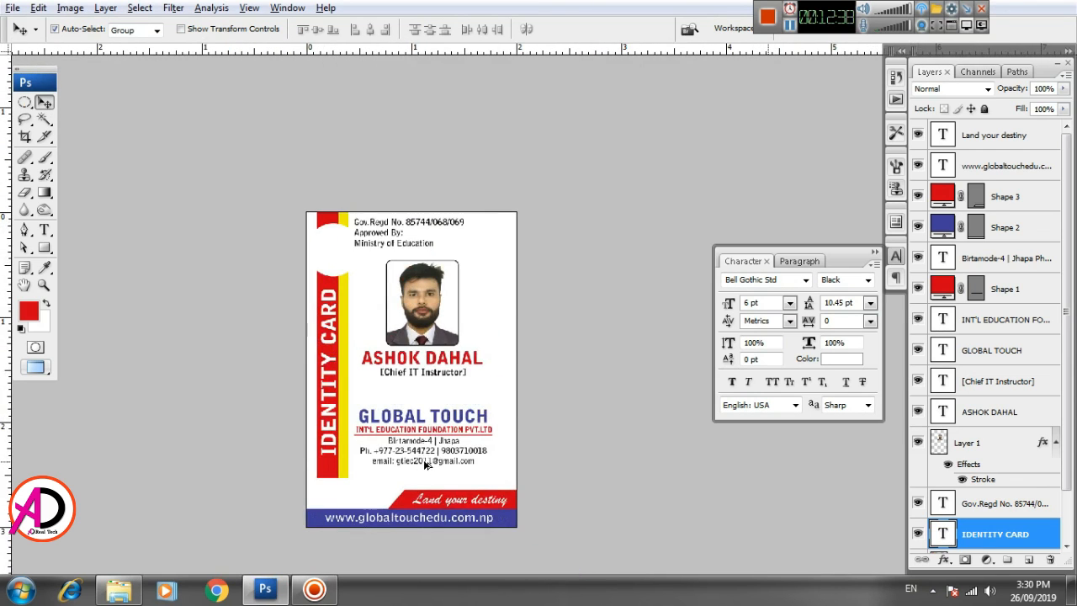
scroll(427, 463, "up", 1)
left_click(118, 589)
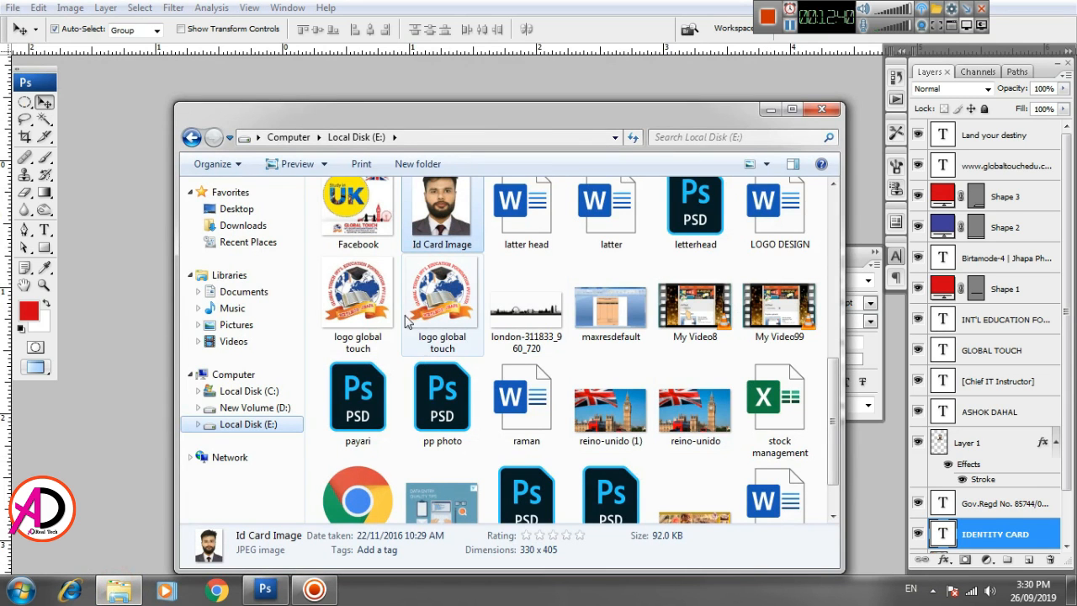
left_click_drag(431, 313, 140, 281)
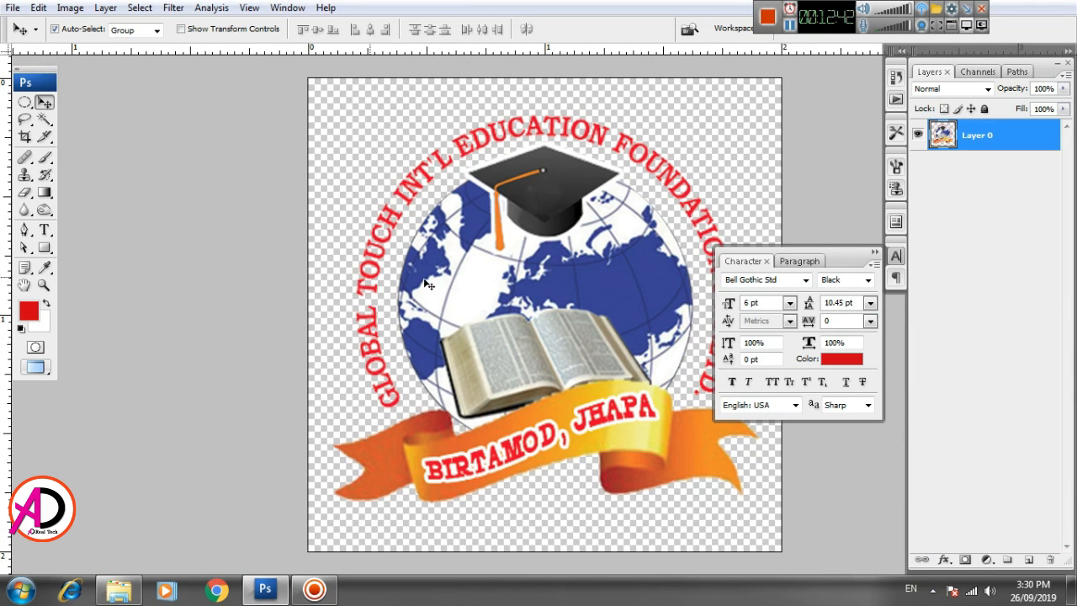
key("ctrl+a")
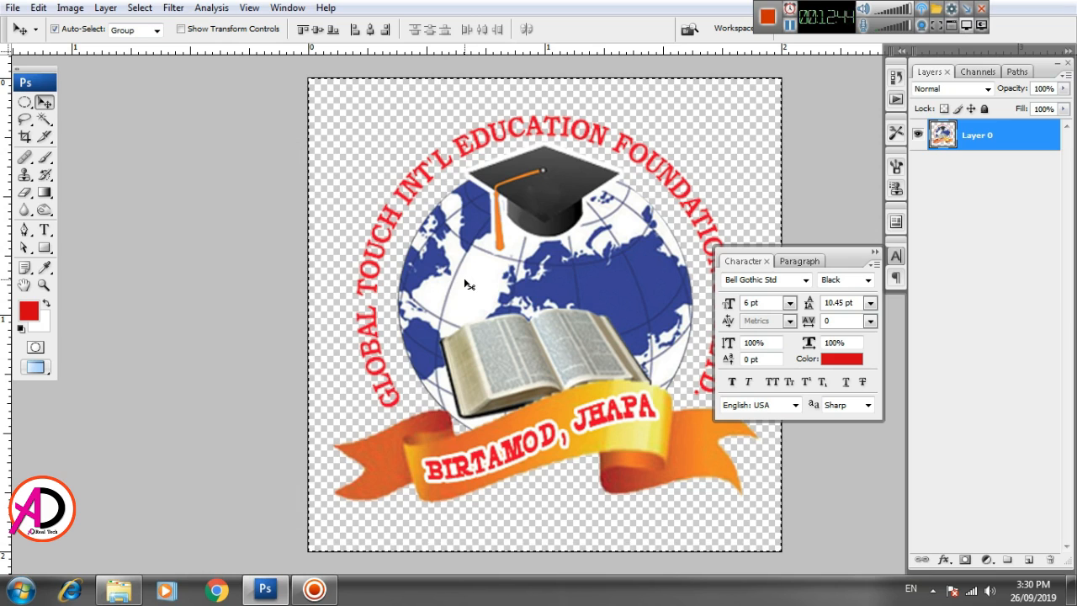
key("ctrl+c")
key("ctrl+Tab")
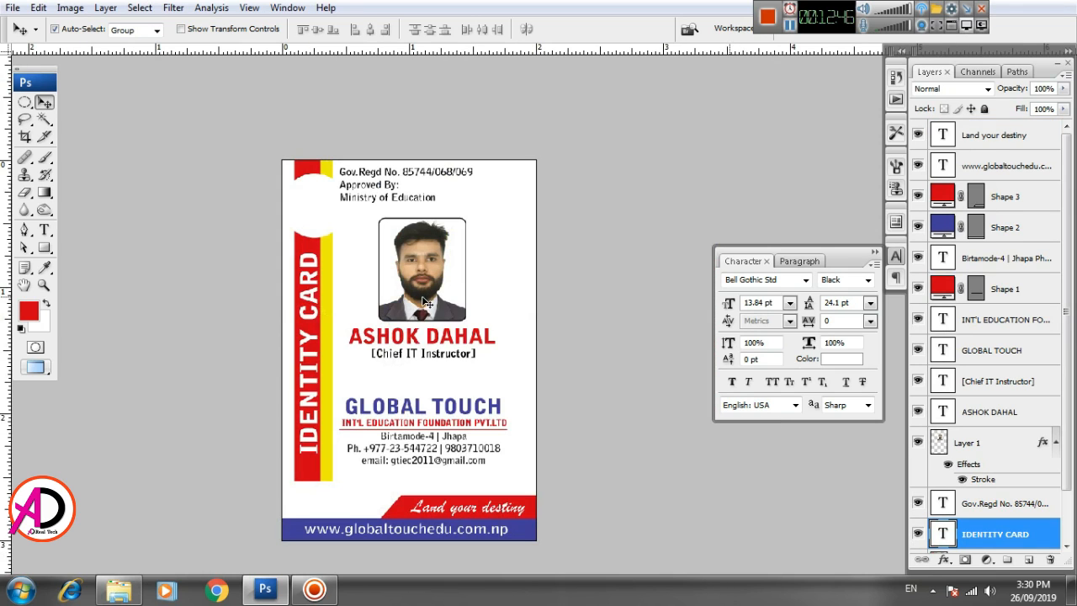
key("ctrl+v")
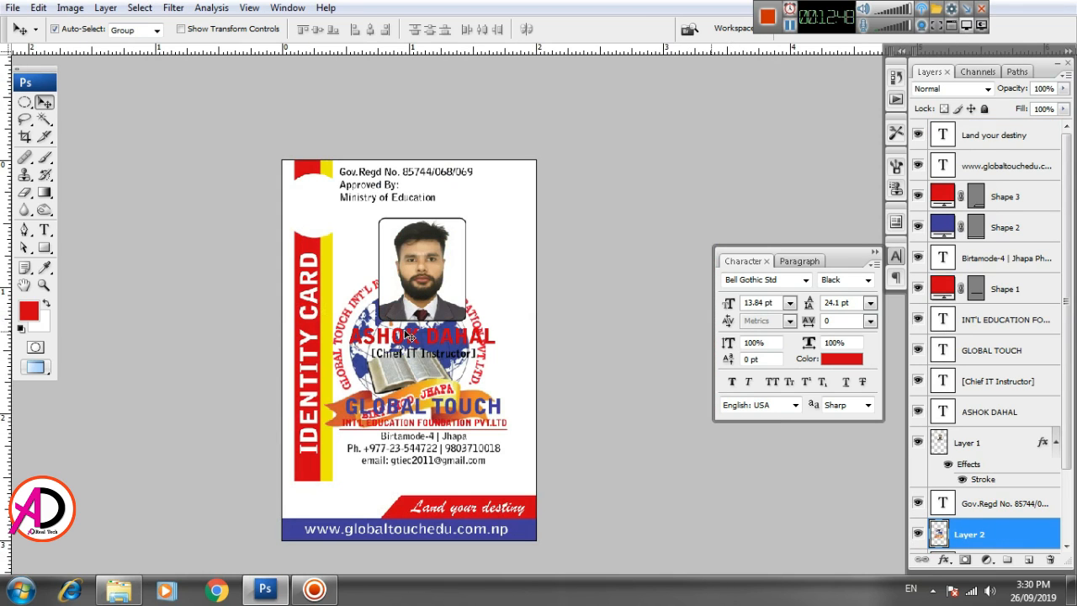
key("ctrl+t")
left_click_drag(497, 271, 324, 208)
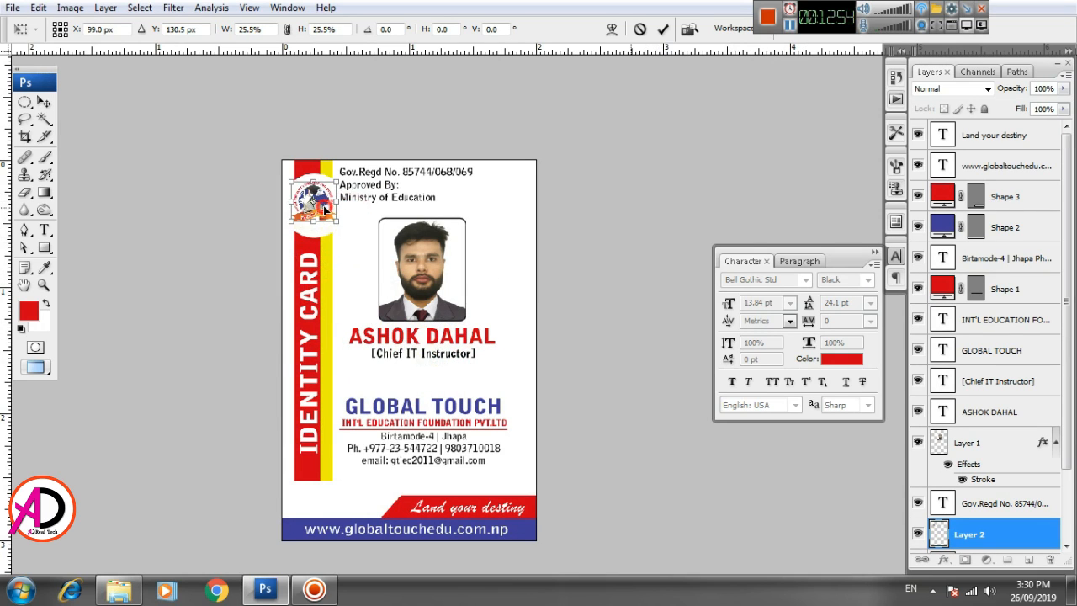
key("Return")
scroll(376, 321, "up", 3)
left_click_drag(343, 259, 349, 301)
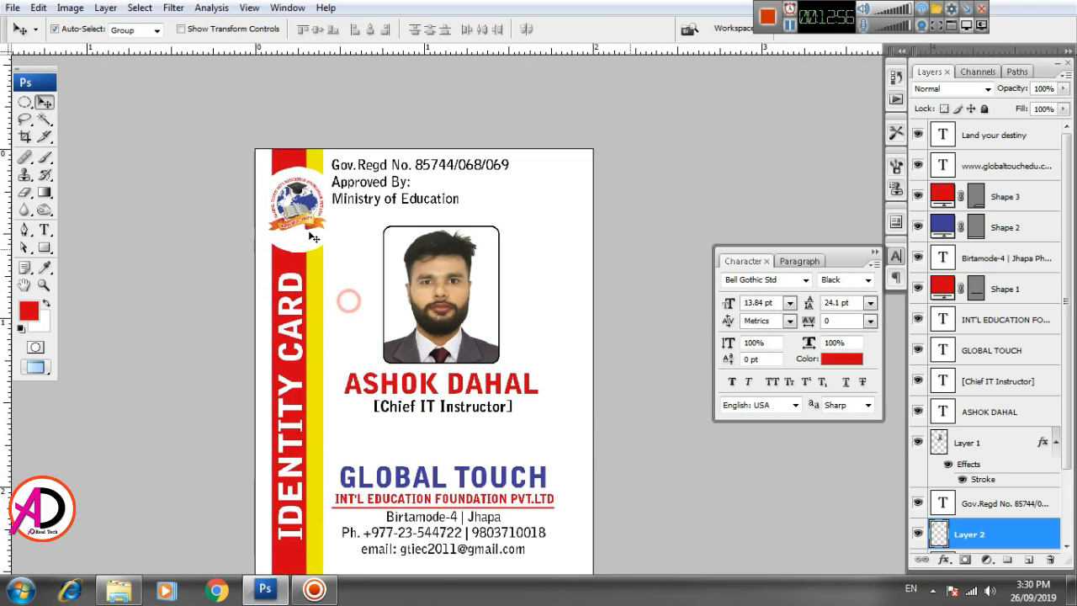
key("ctrl+t")
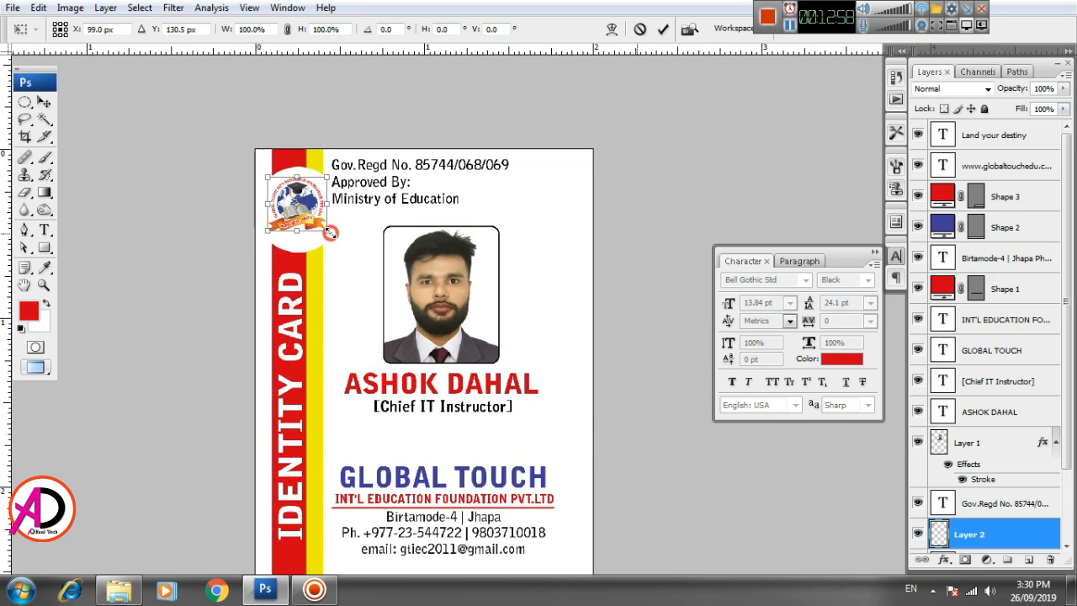
left_click_drag(330, 233, 338, 238)
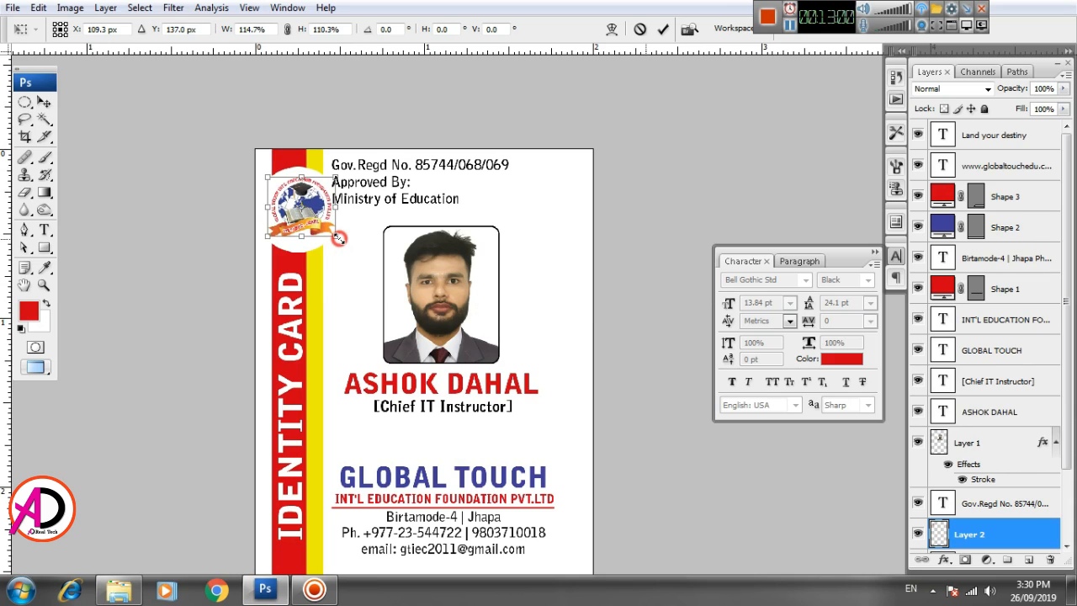
key("Left")
key("Left")
key("Left")
key("Left")
key("Left")
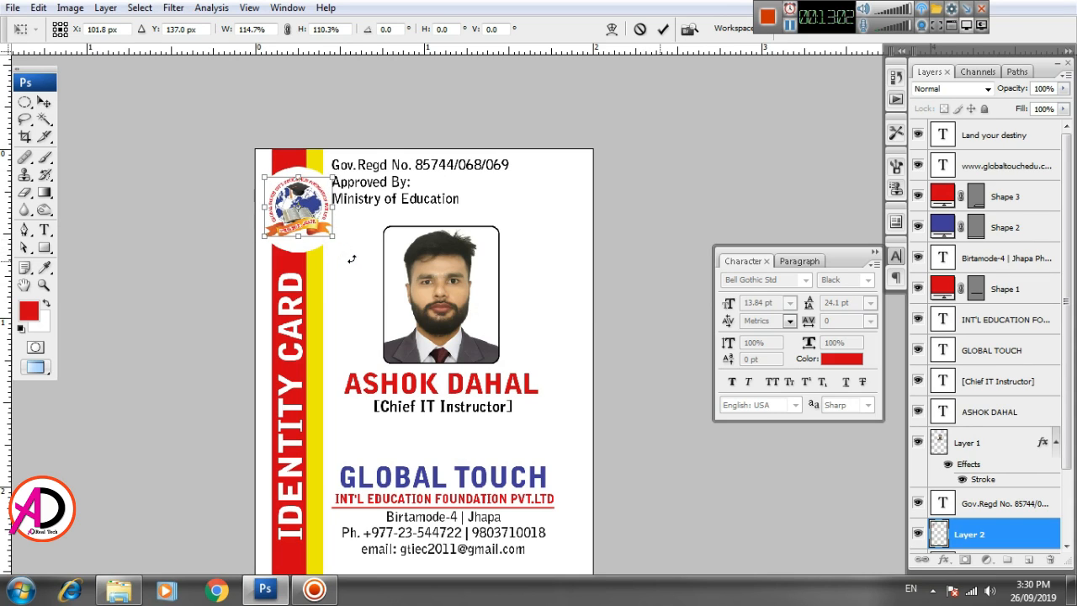
key("Down")
key("Down")
key("Down")
key("Return")
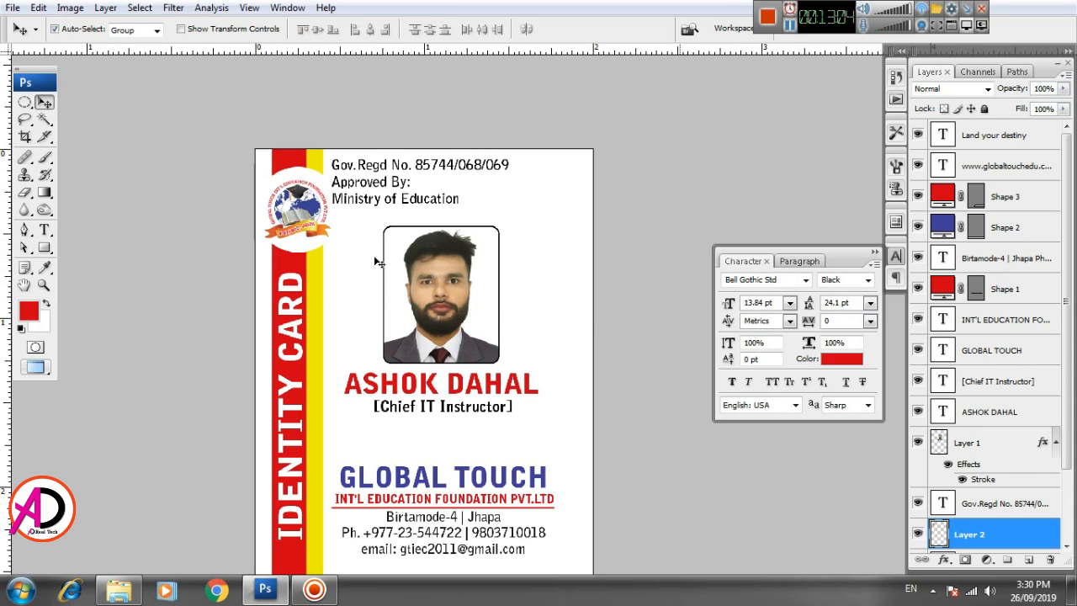
scroll(383, 269, "down", 4)
scroll(385, 302, "up", 2)
key("alt+space")
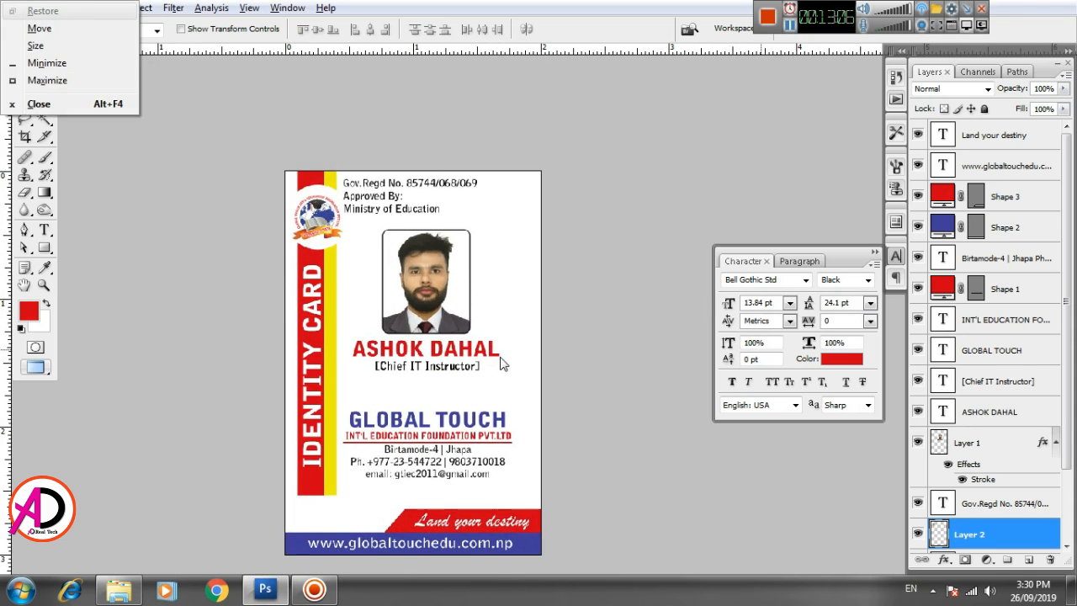
left_click_drag(498, 352, 493, 324)
scroll(493, 323, "up", 2)
scroll(492, 353, "down", 1)
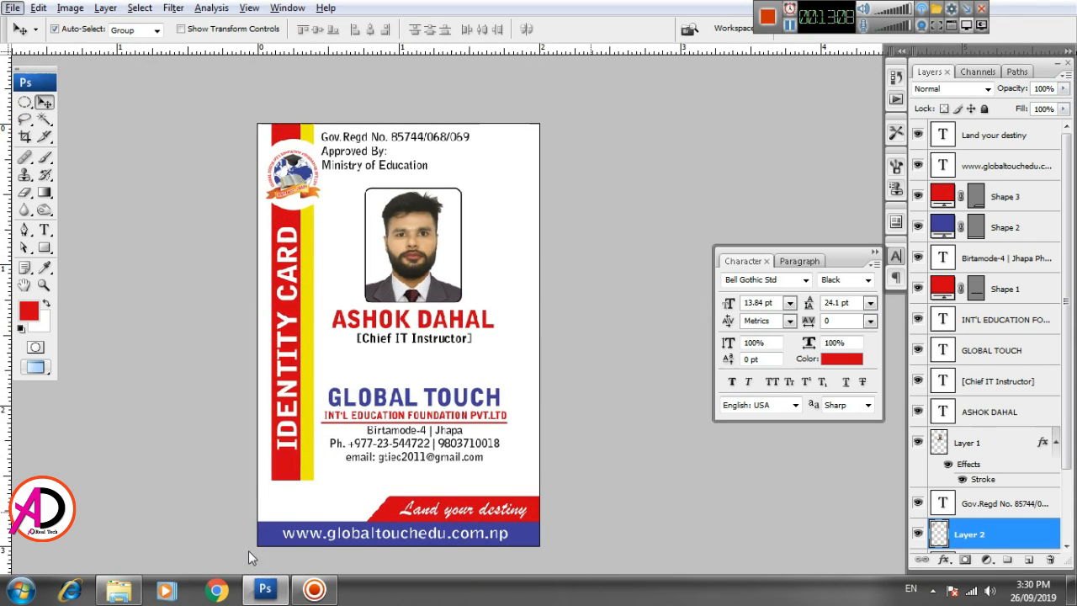
scroll(539, 469, "down", 3)
scroll(538, 469, "up", 3)
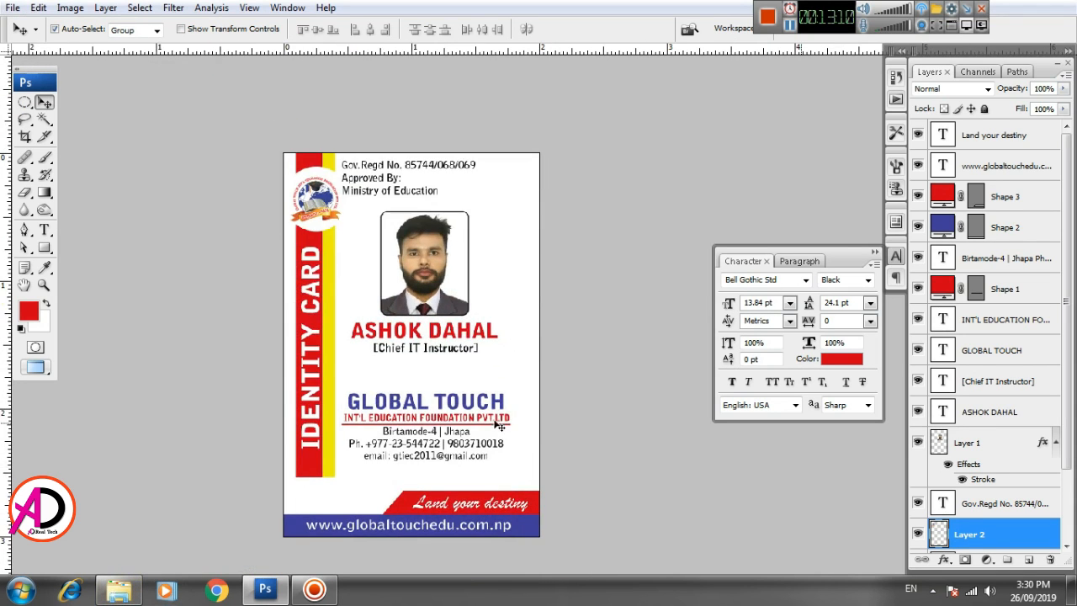
scroll(506, 418, "down", 2)
scroll(505, 418, "up", 1)
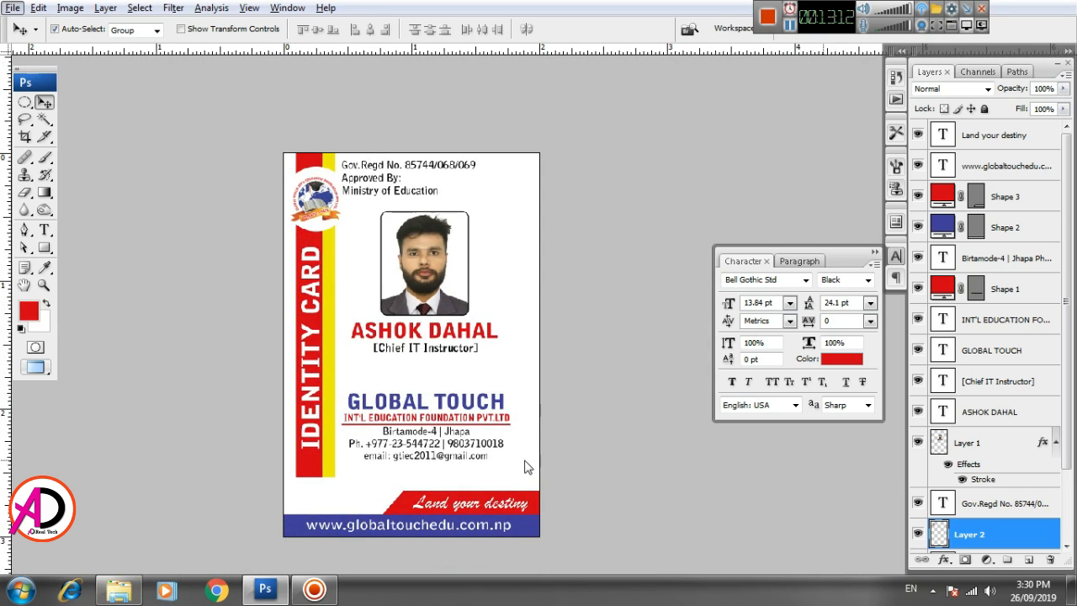
scroll(539, 454, "up", 1)
scroll(539, 454, "down", 2)
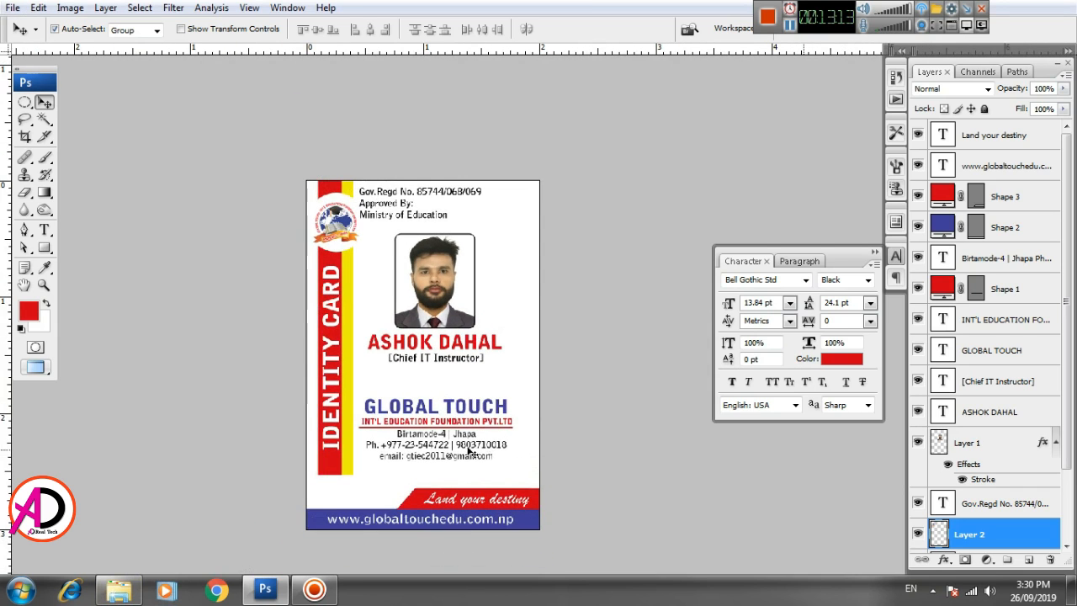
- Open the light-blue wavy background image from the Desktop in Photoshop
left_click(137, 592)
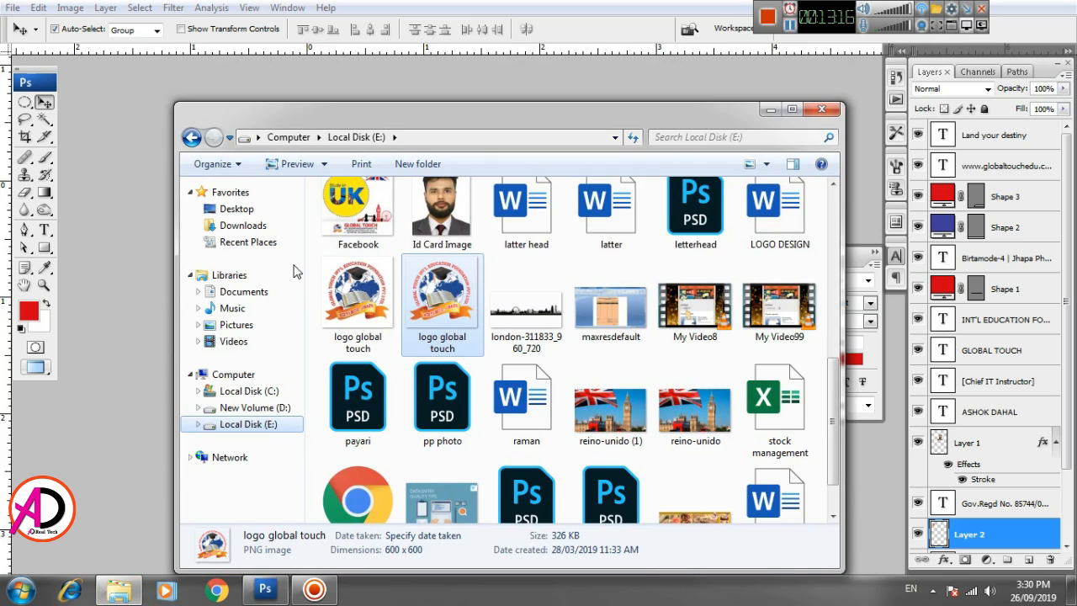
left_click(231, 209)
scroll(831, 445, "down", 1)
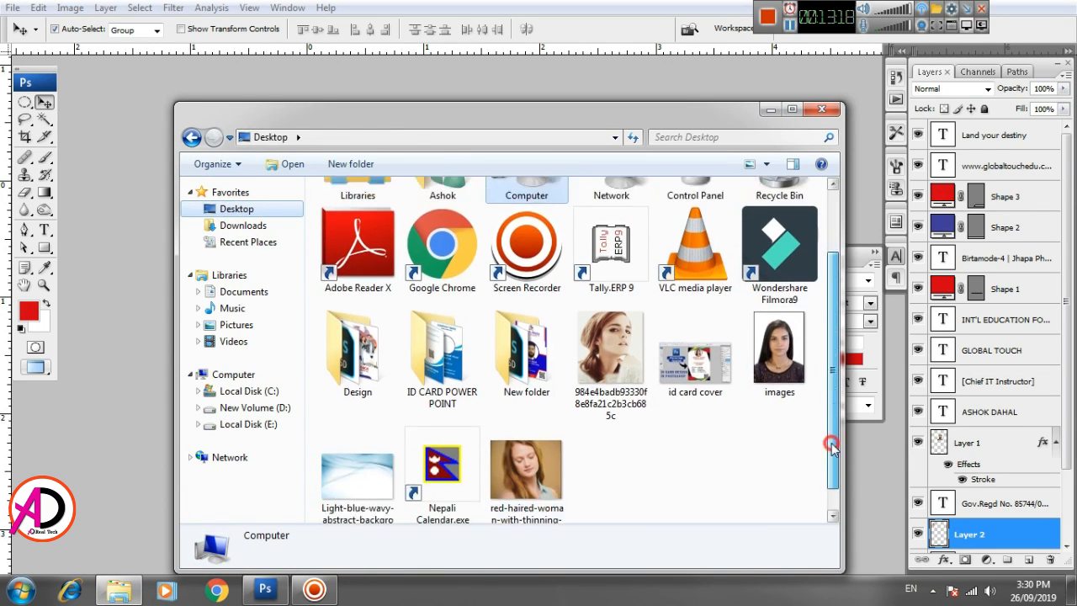
scroll(832, 446, "down", 1)
left_click(357, 451)
left_click(96, 349)
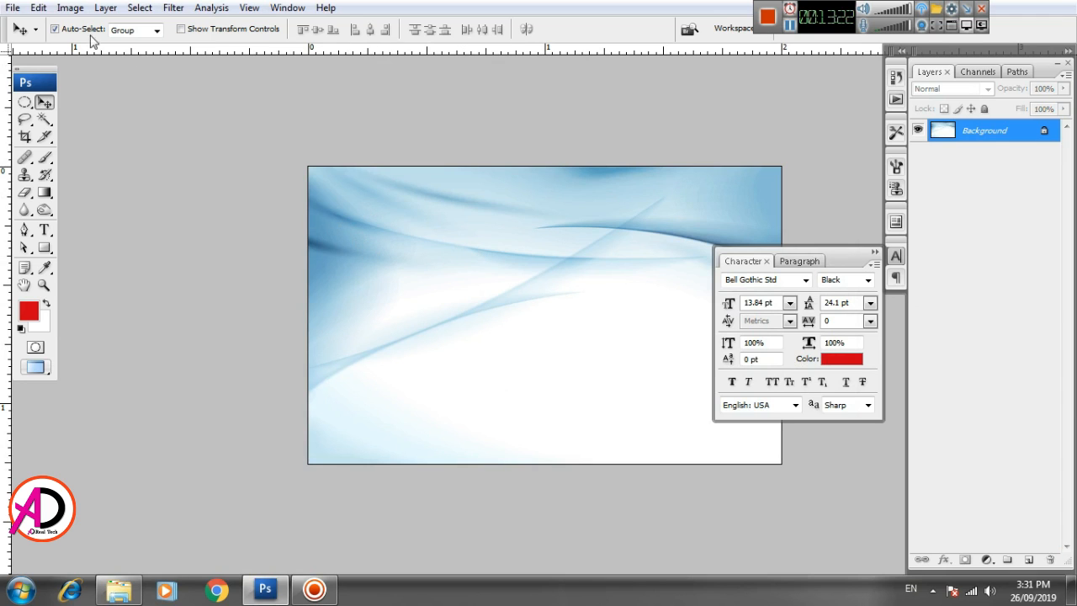
- Rotate the background canvas 90° clockwise into portrait orientation
left_click(69, 8)
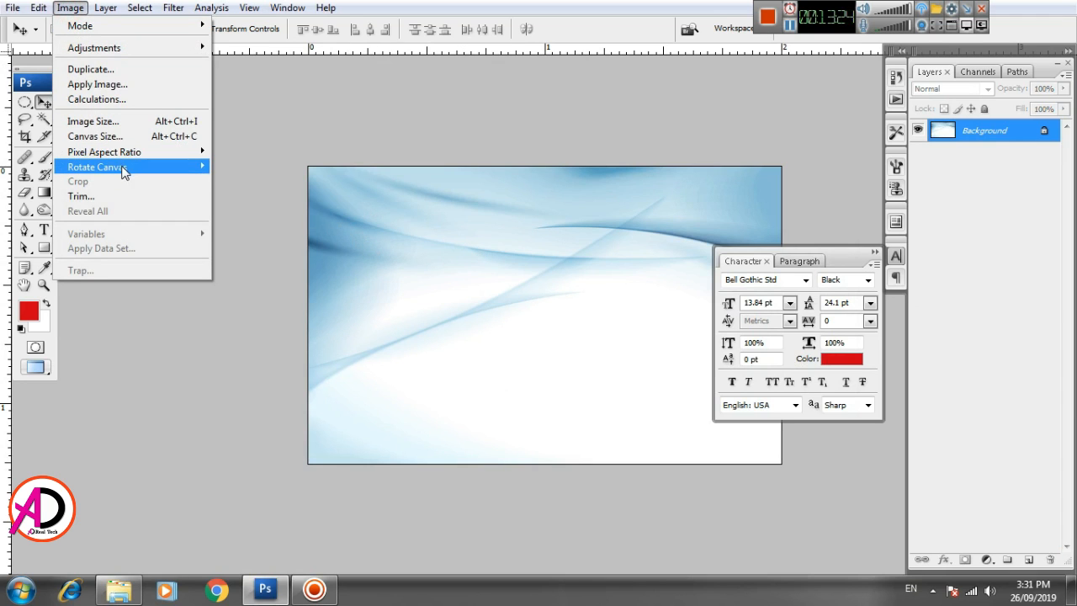
left_click(121, 168)
left_click(244, 181)
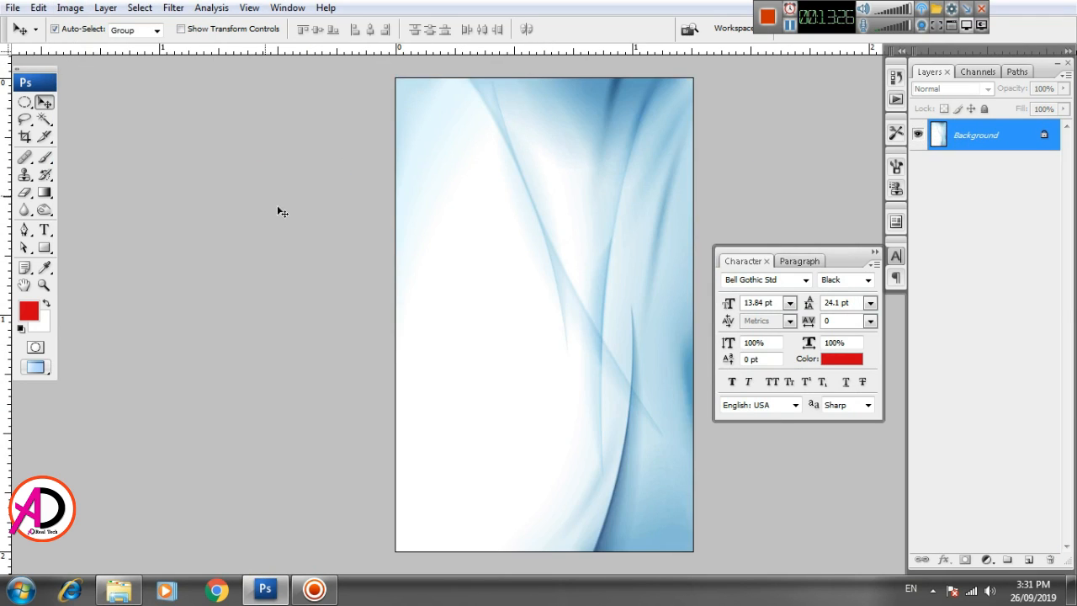
scroll(575, 374, "down", 2)
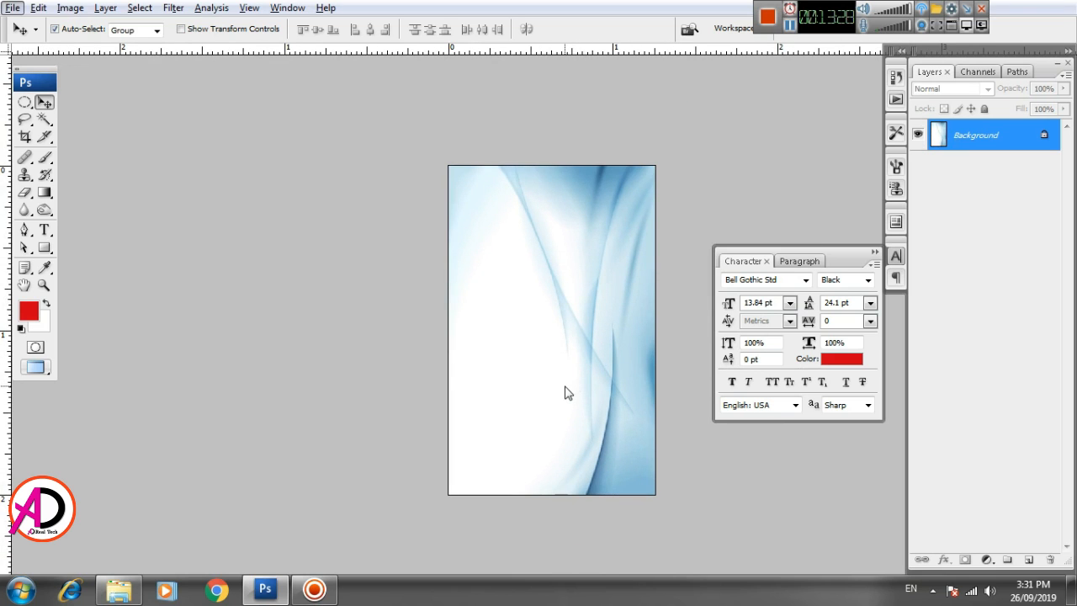
- Try 180° and 90° counter-clockwise canvas rotations, undoing each one
left_click(69, 9)
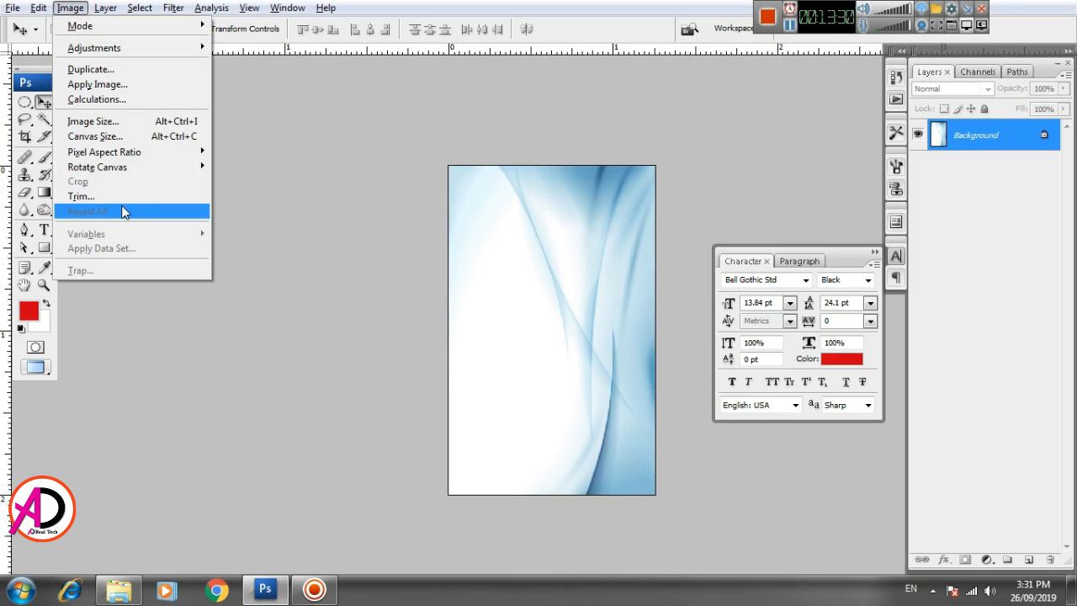
left_click(152, 166)
left_click(244, 165)
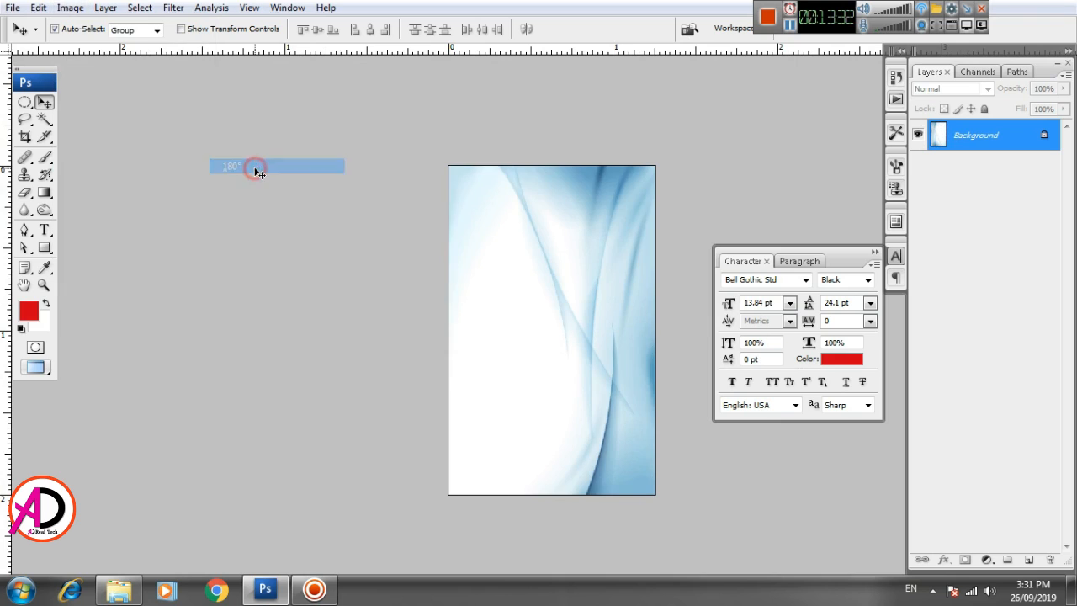
key("ctrl+z")
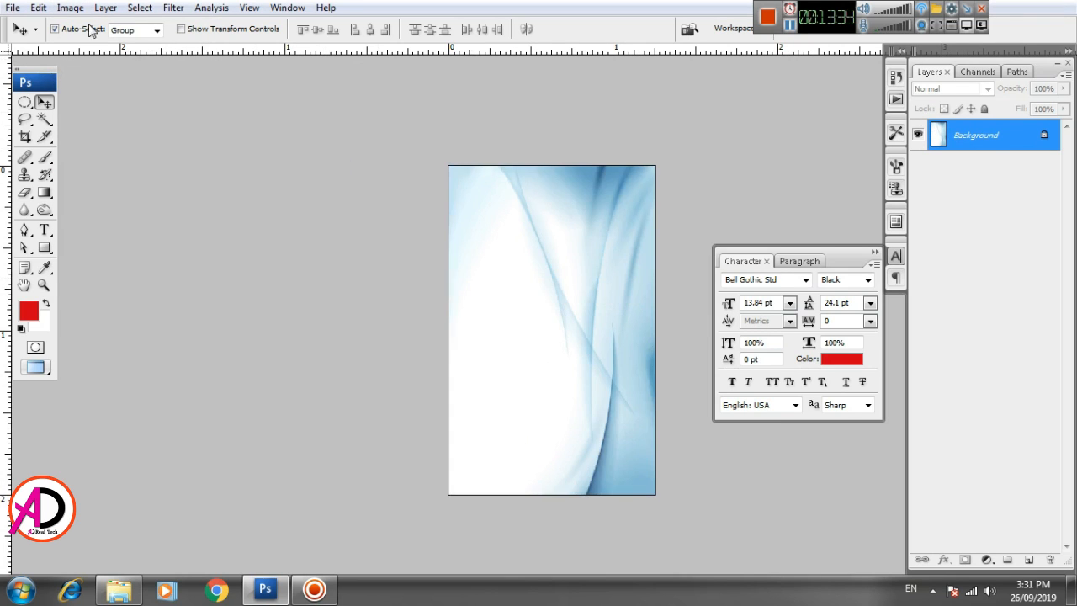
left_click(69, 7)
mouse_move(112, 168)
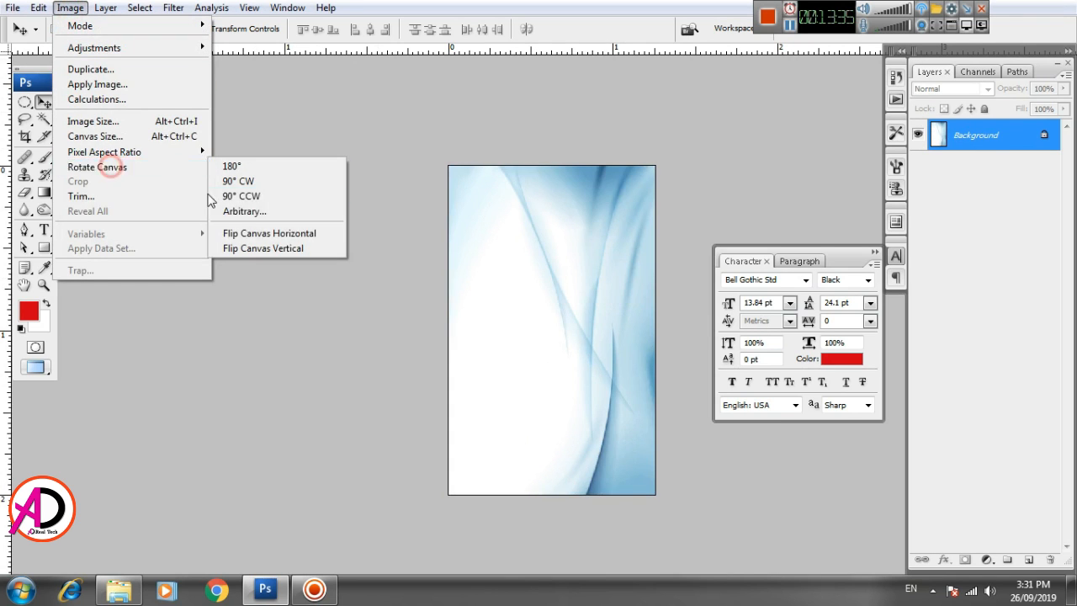
left_click(271, 197)
key("ctrl+z")
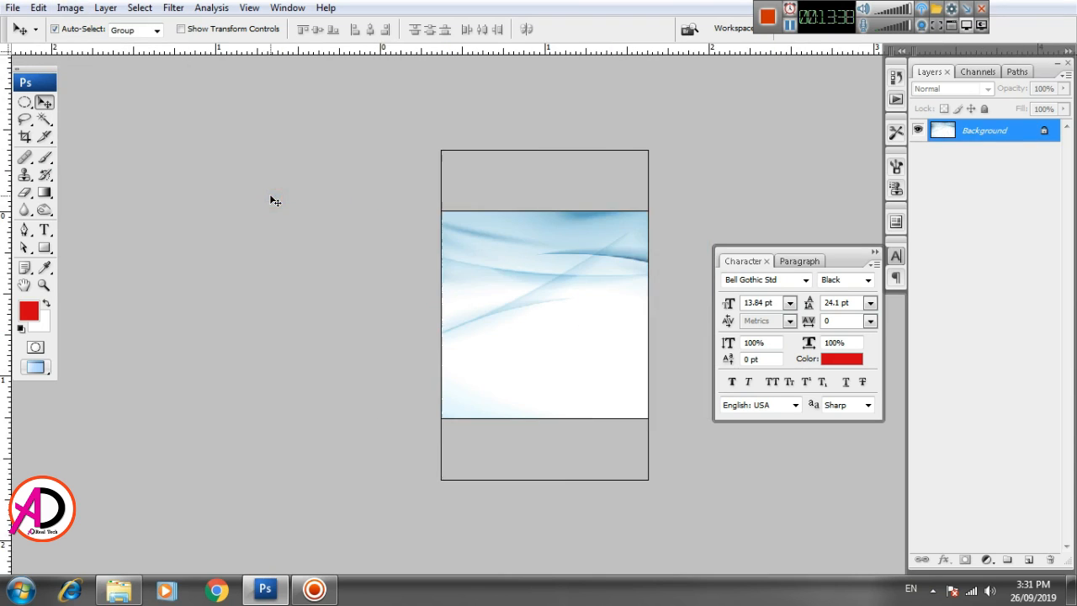
- Flip the canvas vertically, select the whole image, and return to the ID card document
left_click(70, 8)
mouse_move(112, 166)
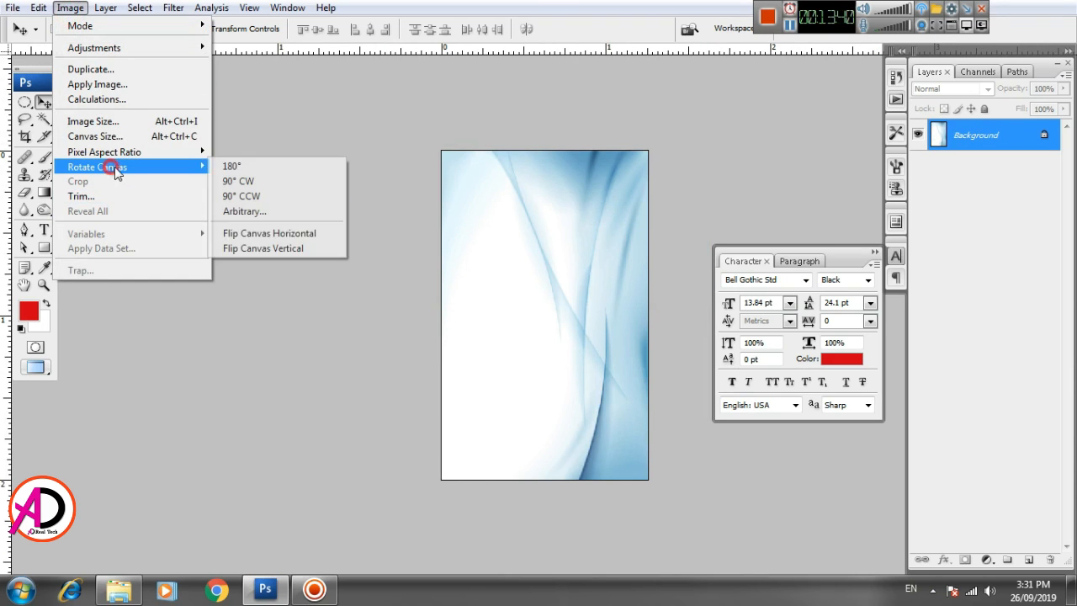
left_click(264, 250)
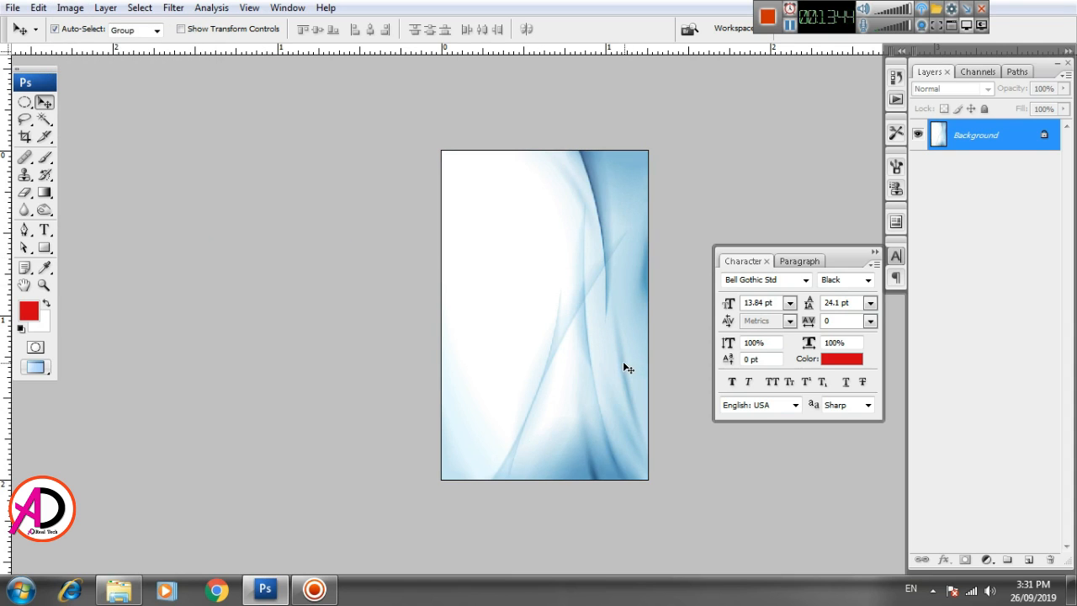
key("ctrl+a")
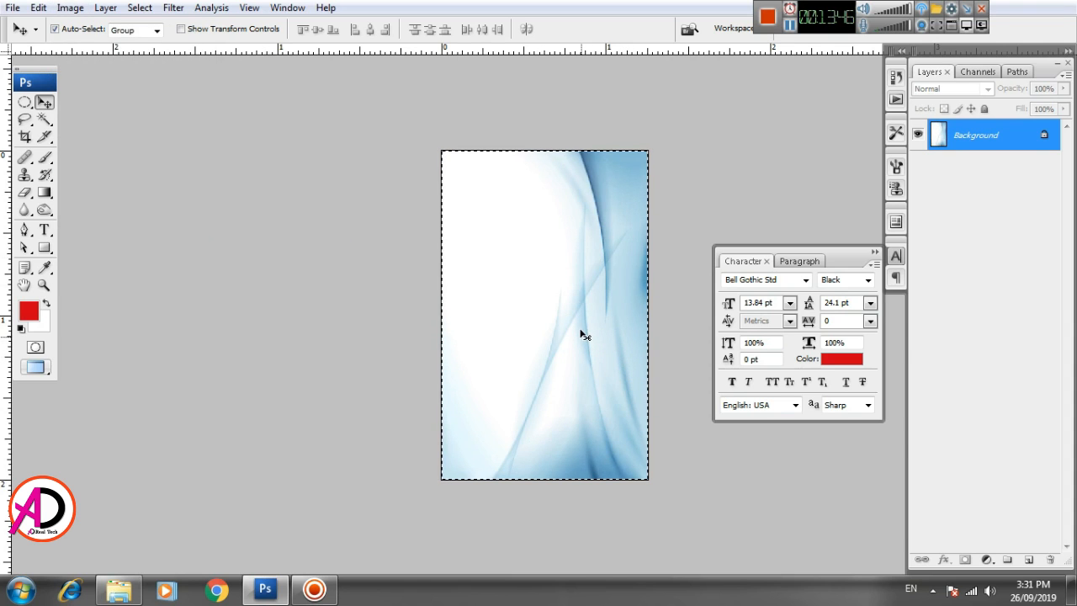
key("ctrl+Tab")
- Paste the wavy background into the ID card and shift it up and left
key("ctrl+v")
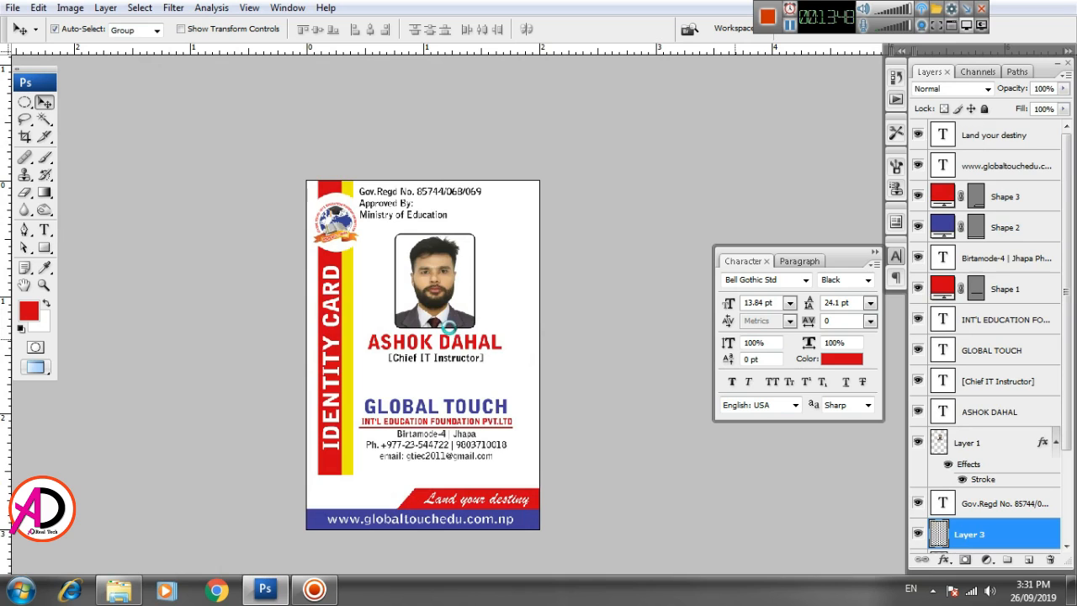
left_click_drag(468, 378, 421, 292)
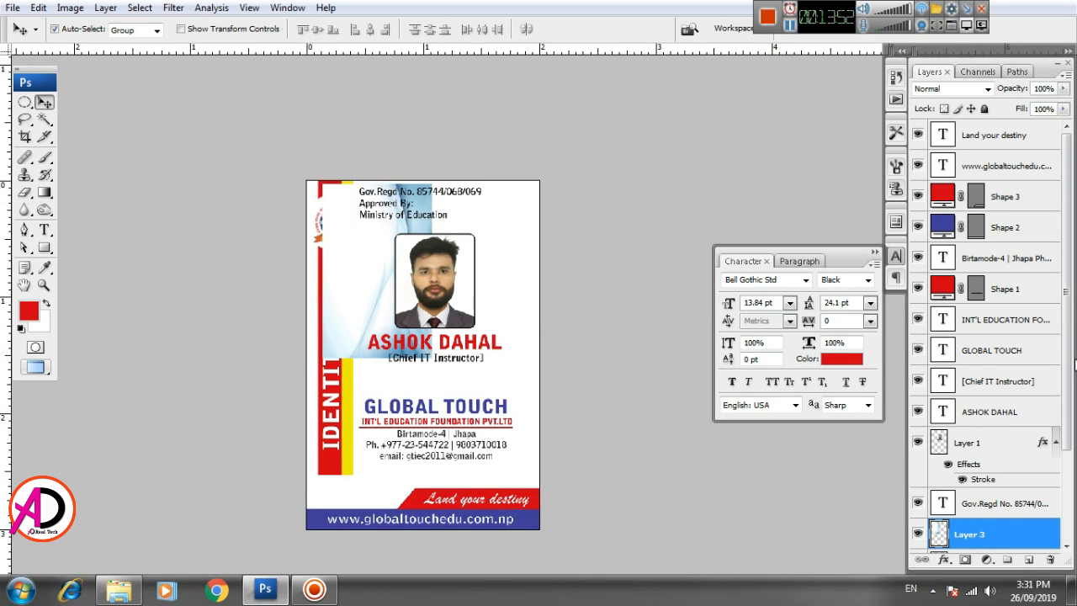
scroll(1074, 361, "down", 4)
- Move Layer 3 just above Background, reposition it, and scale it up over the card
left_click_drag(1004, 421, 1009, 527)
left_click_drag(993, 432, 1005, 517)
left_click_drag(360, 288, 484, 295)
key("ctrl+t")
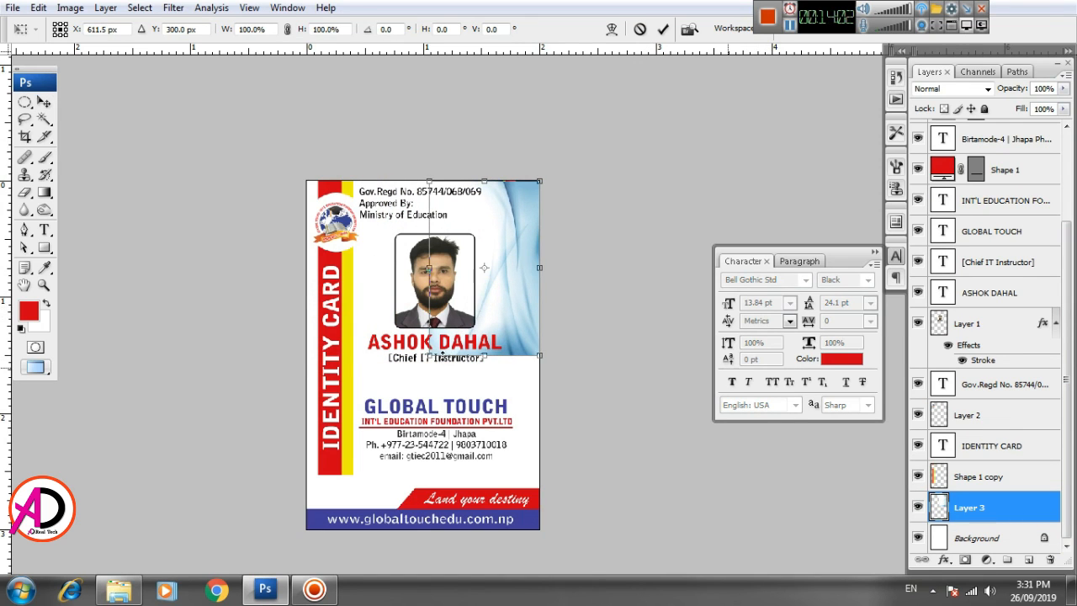
left_click_drag(433, 357, 308, 528)
- Commit the enlarged wave background behind the card elements and zoom in to check it
key("Return")
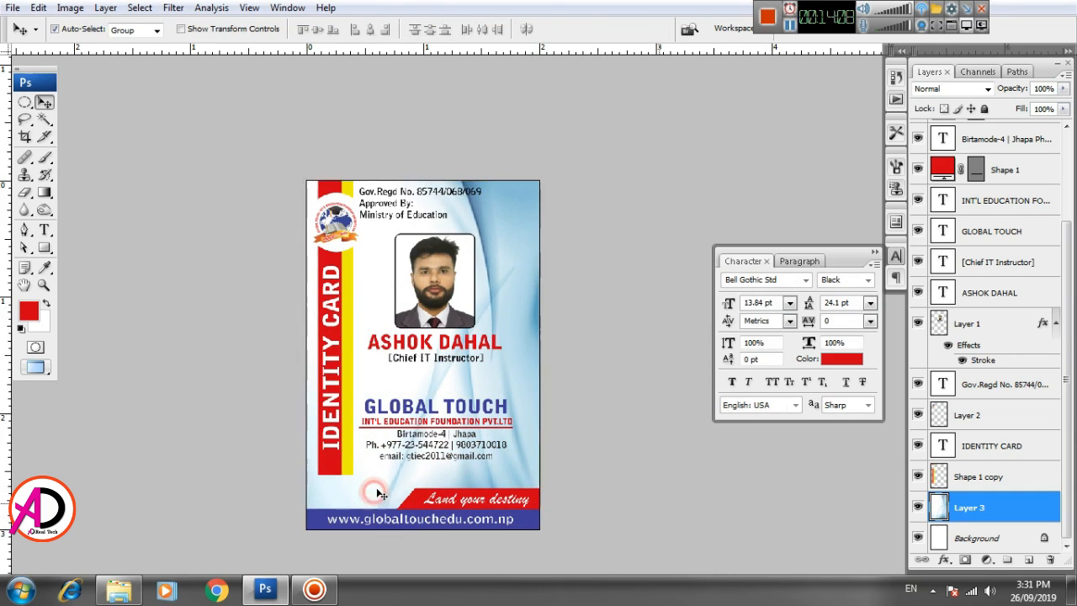
scroll(486, 375, "down", 1)
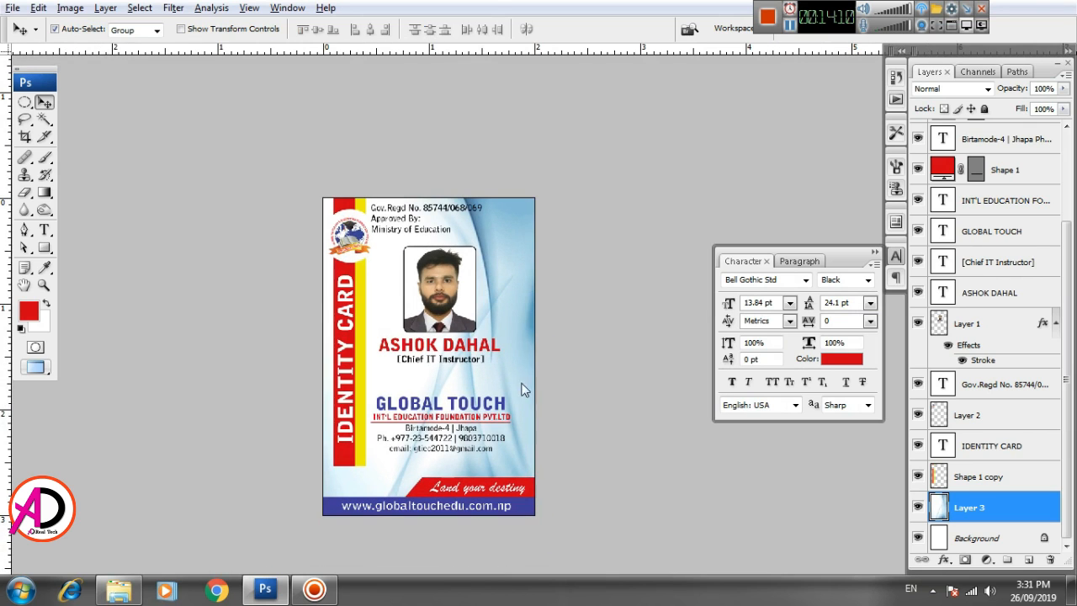
scroll(513, 385, "up", 2)
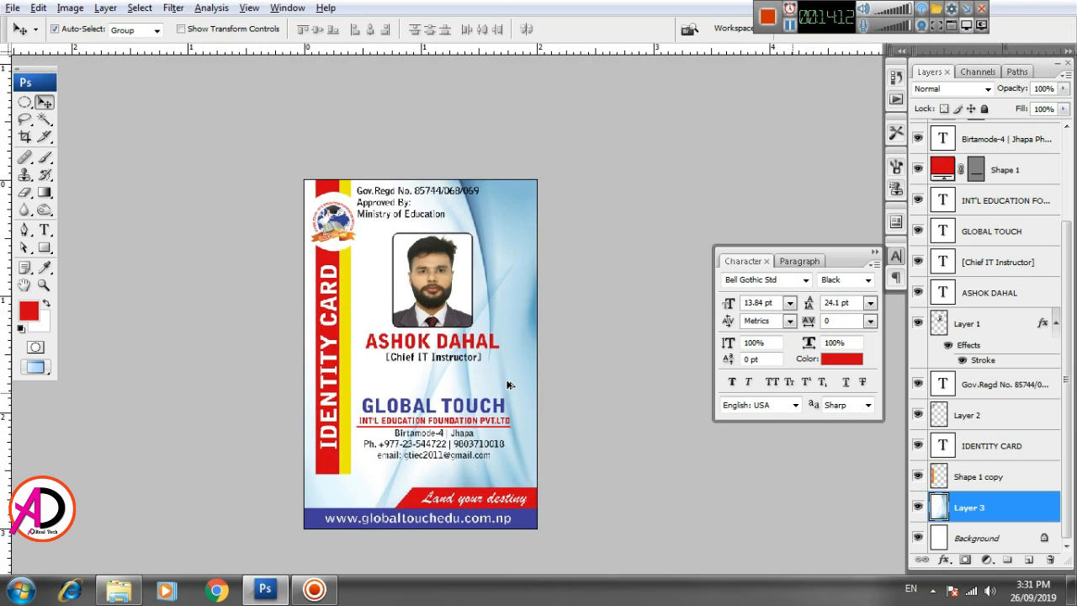
scroll(503, 370, "up", 1)
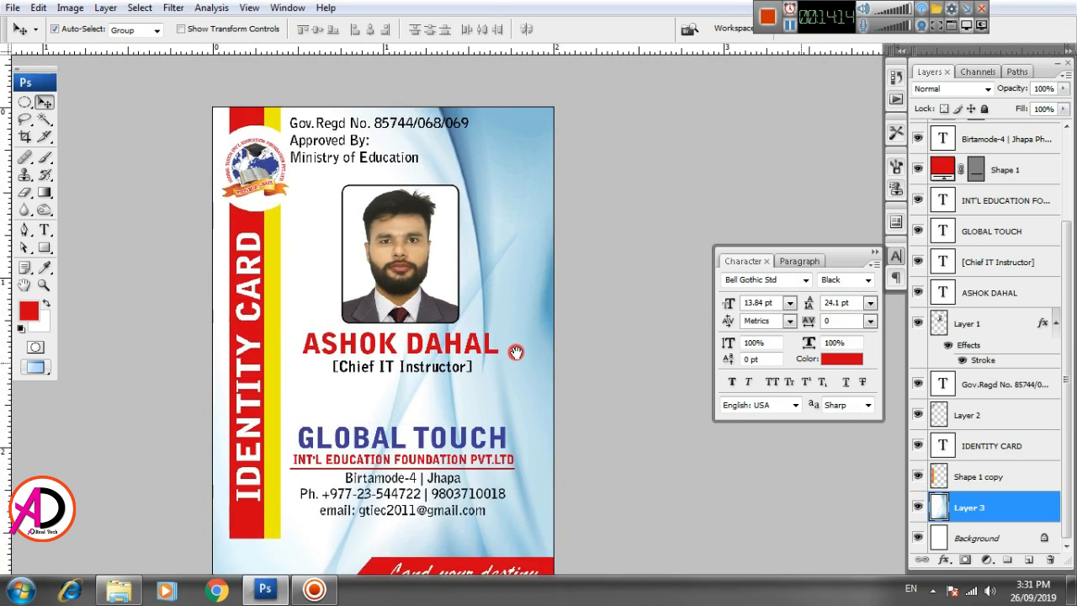
scroll(512, 350, "down", 1)
scroll(511, 350, "up", 2)
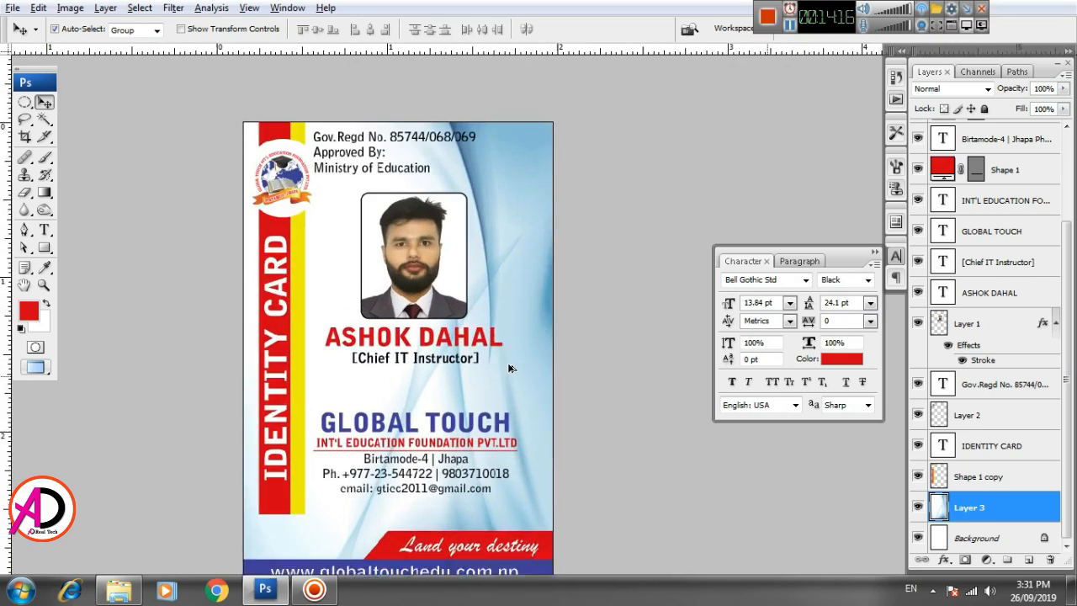
scroll(468, 397, "down", 1)
scroll(505, 394, "up", 3)
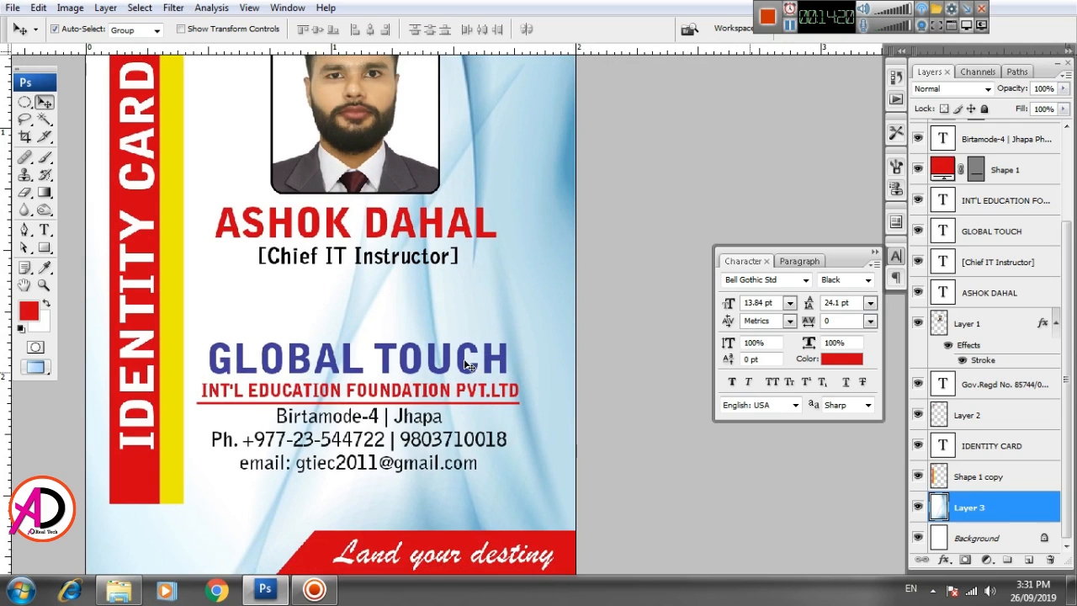
- Widen the GLOBAL TOUCH heading to 107% and fit the whole card in view
left_click(464, 366)
key("ctrl+t")
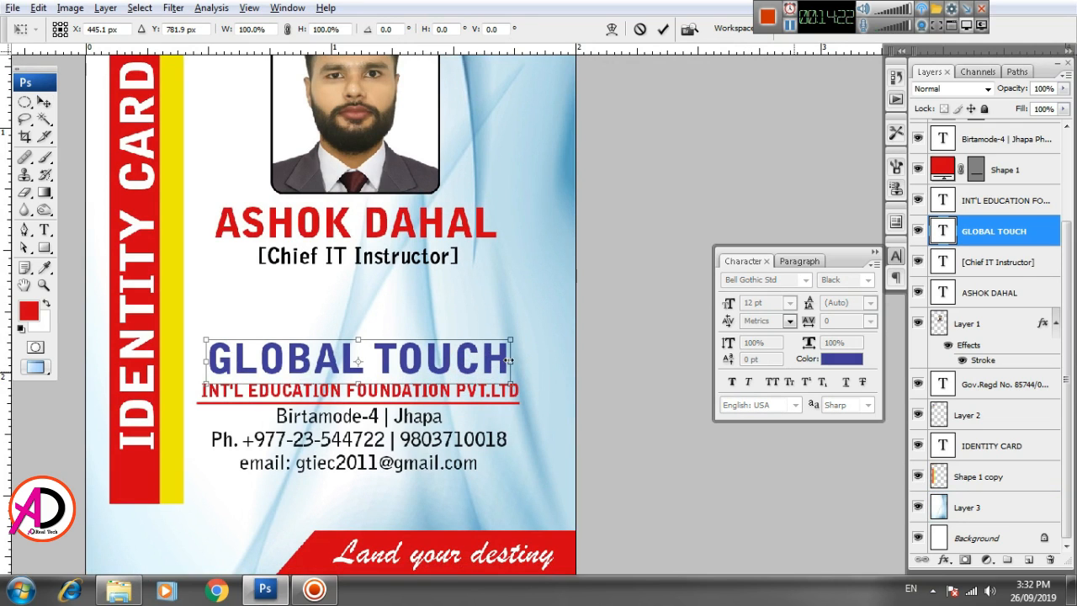
left_click_drag(510, 361, 519, 358)
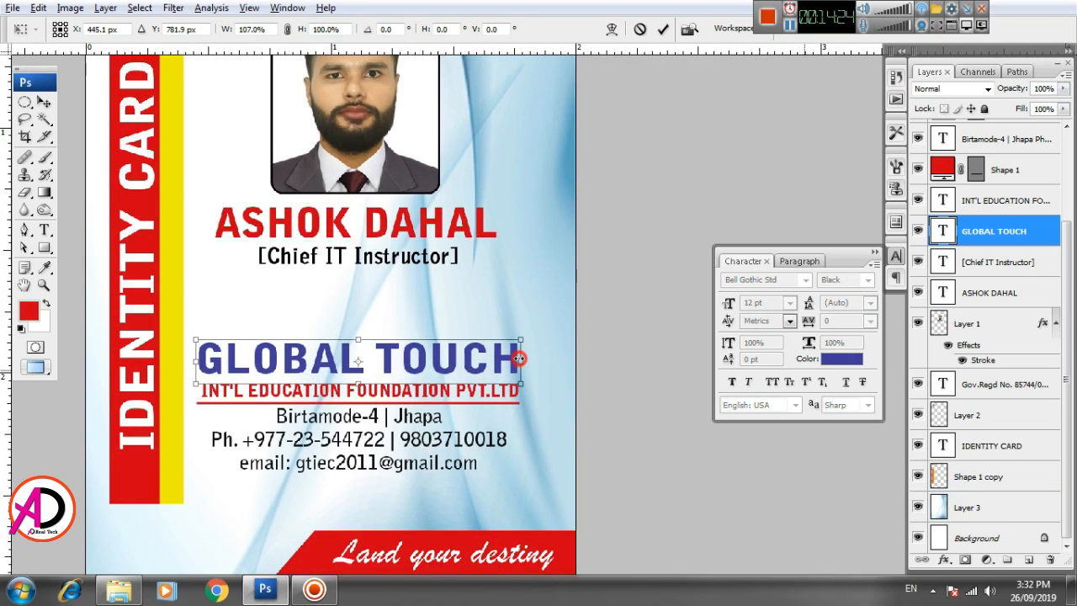
key("Return")
key("ctrl+minus")
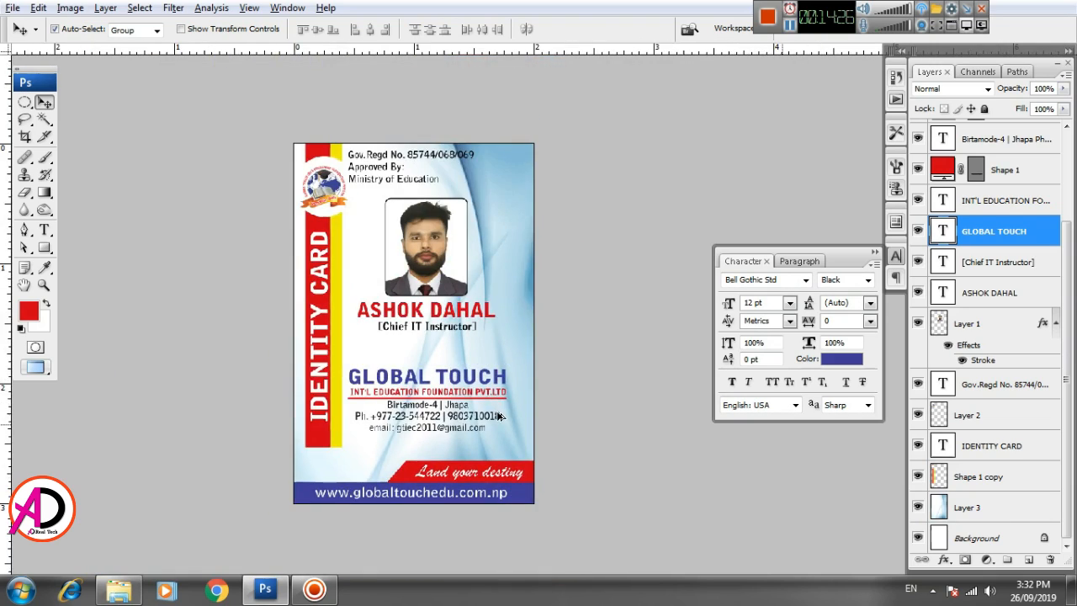
scroll(498, 414, "up", 7)
scroll(497, 418, "down", 8)
scroll(493, 412, "up", 2)
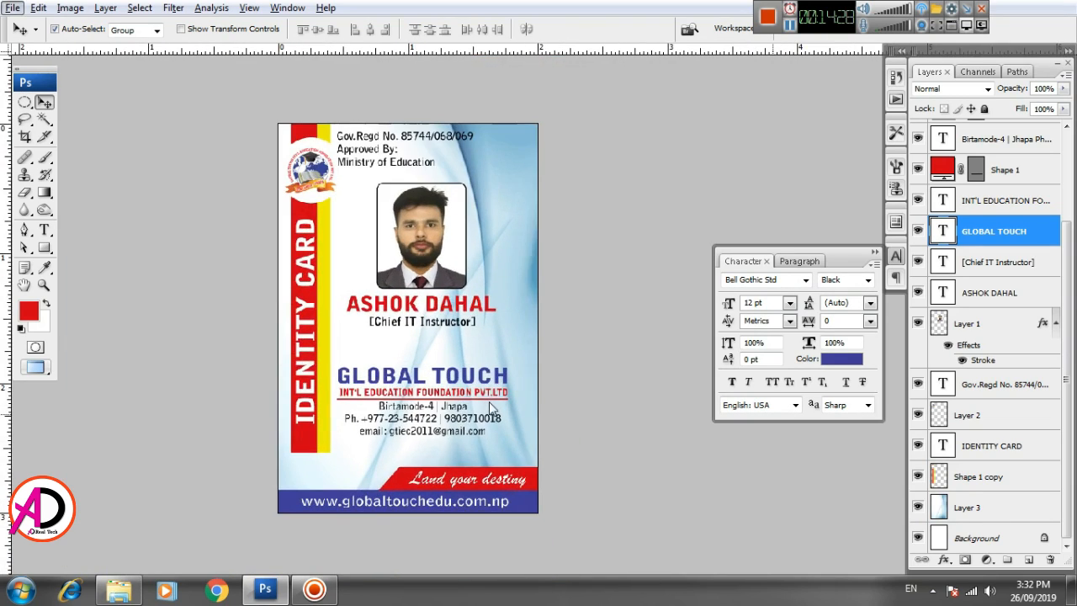
left_click_drag(515, 400, 541, 400)
scroll(519, 388, "up", 3)
scroll(519, 389, "down", 3)
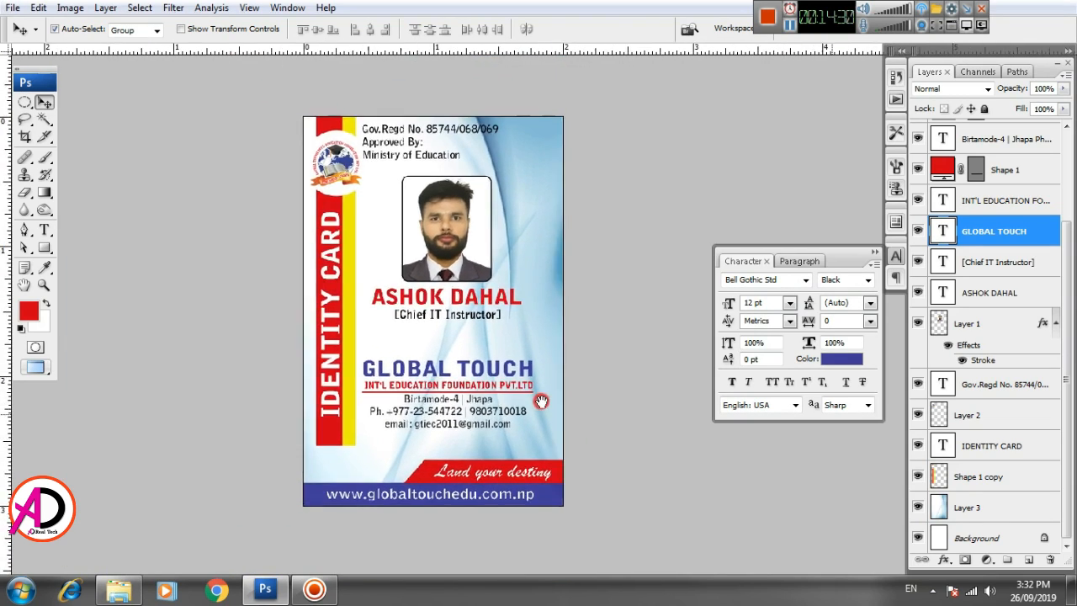
- Shrink the photo slightly to about 95% and deselect it
left_click(467, 268)
key("ctrl+t")
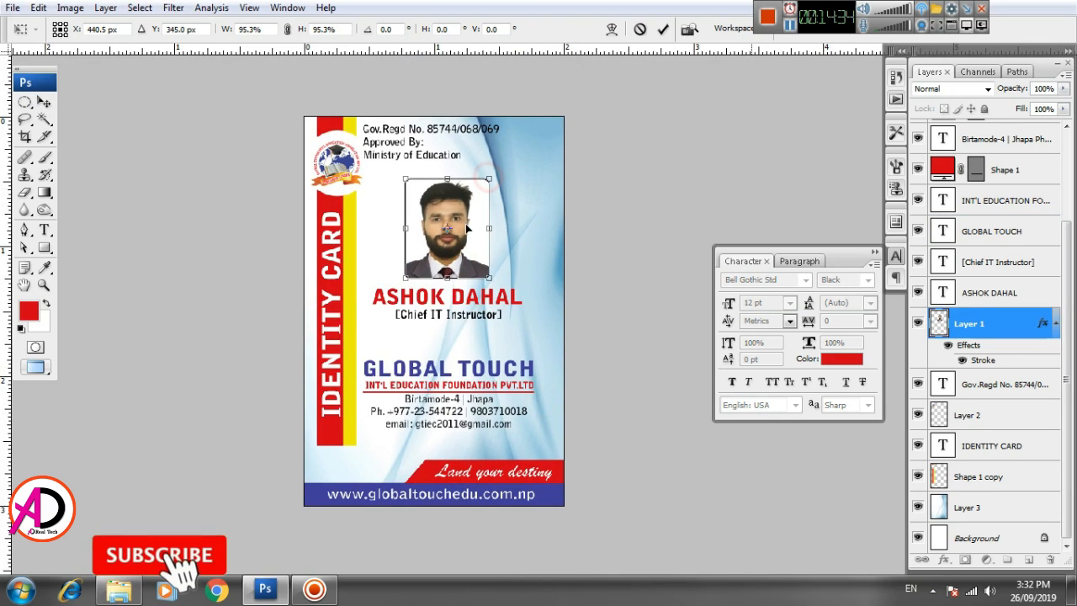
key("Return")
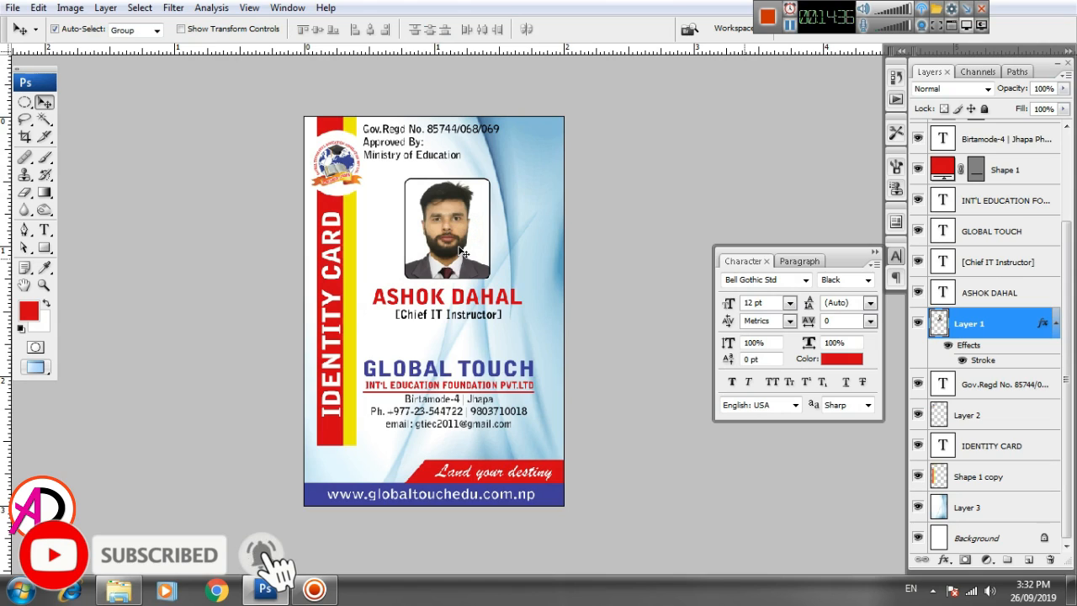
left_click(459, 248)
left_click(618, 316)
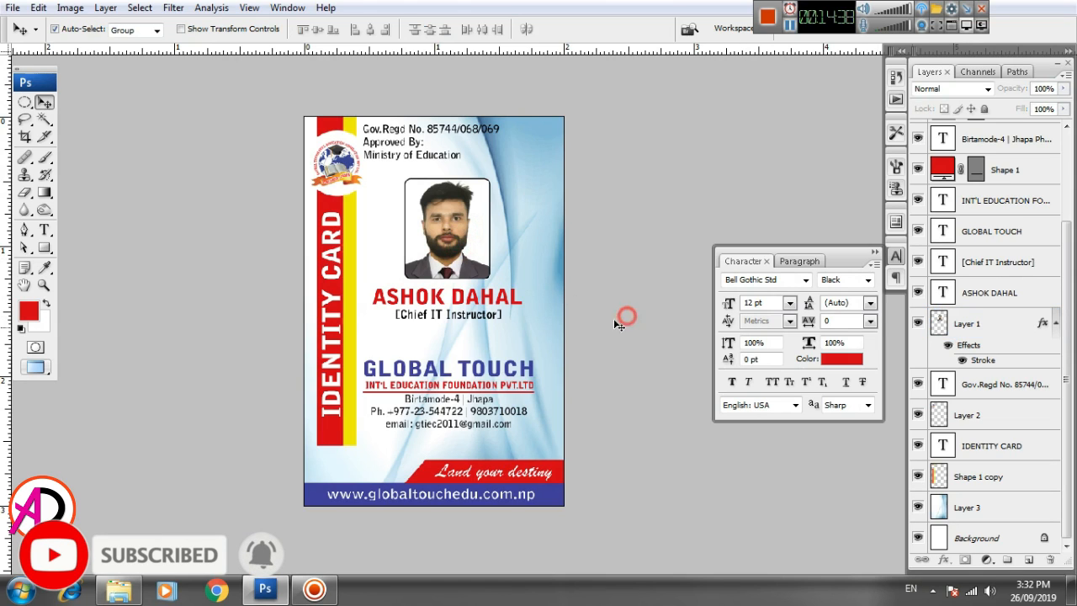
- Stretch the vertical IDENTITY CARD text about 105% taller down the strip
left_click(328, 409)
key("ctrl+t")
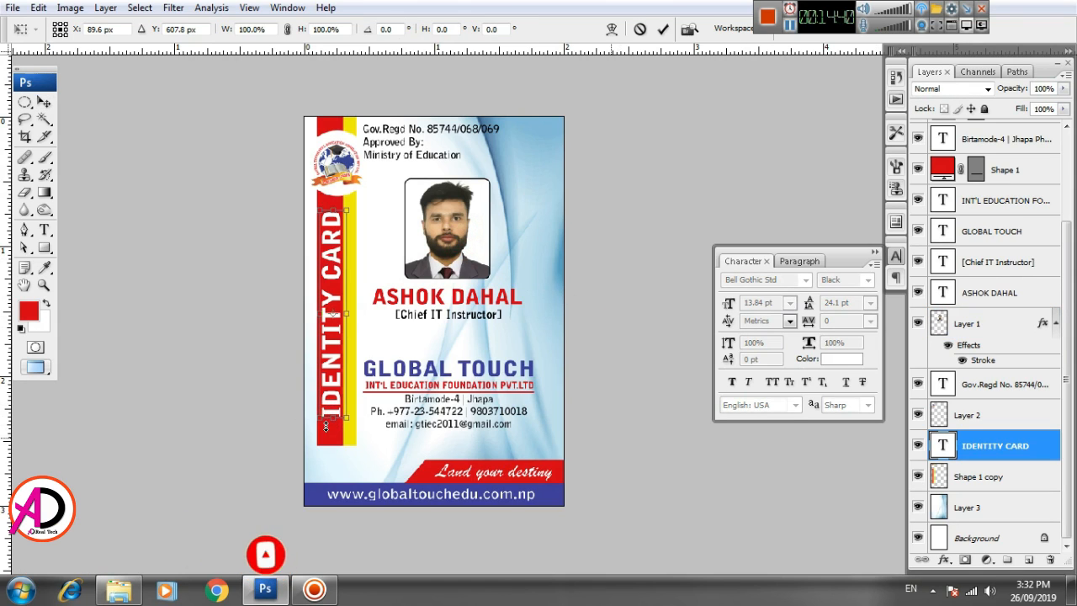
left_click_drag(333, 417, 333, 427)
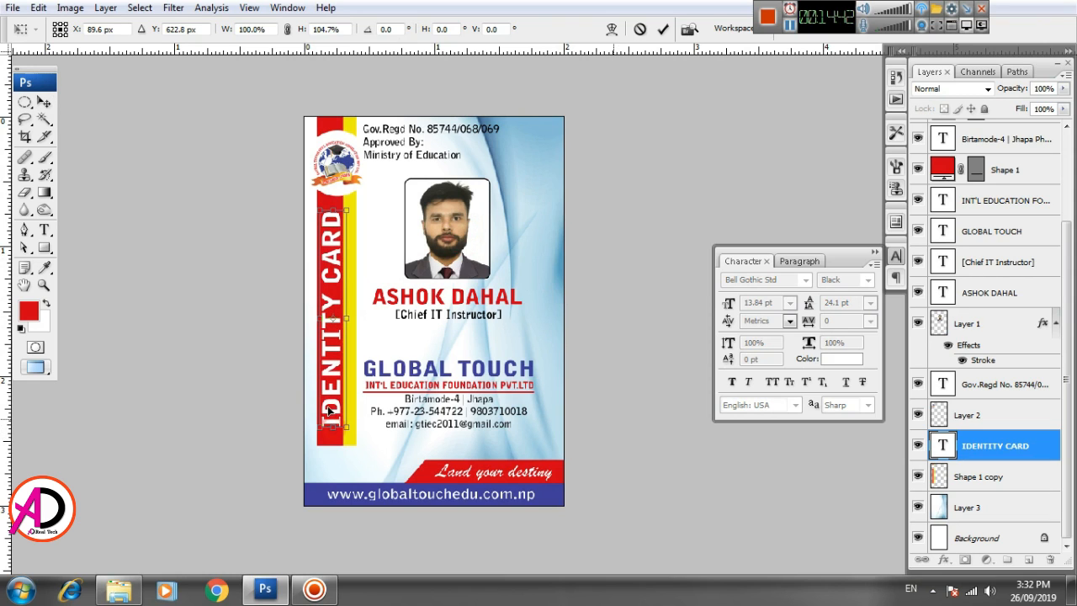
key("Return")
left_click_drag(450, 410, 431, 412)
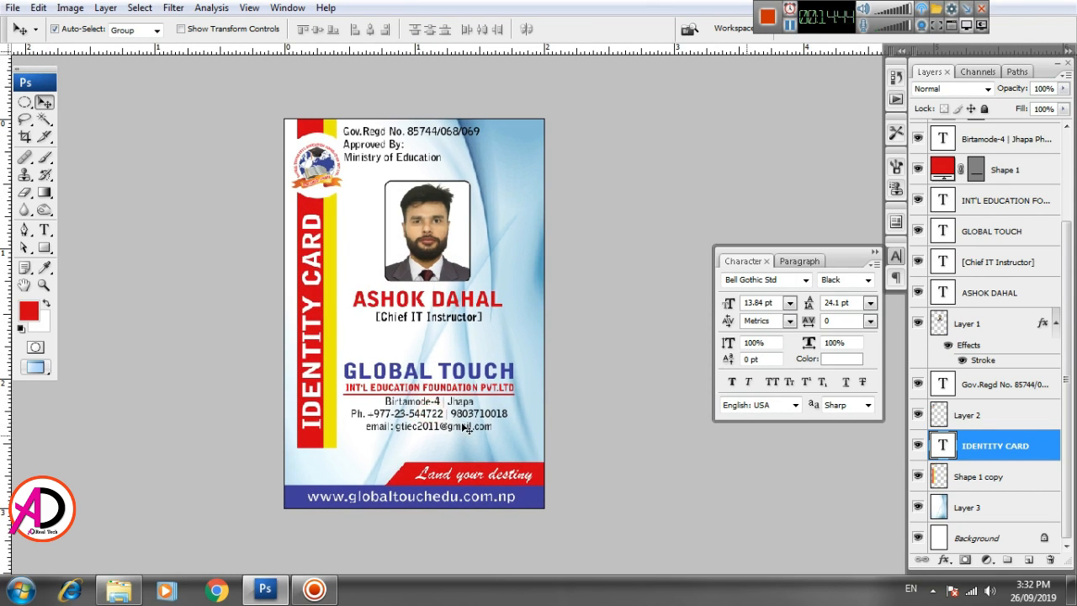
scroll(454, 410, "down", 2)
left_click_drag(510, 405, 517, 406)
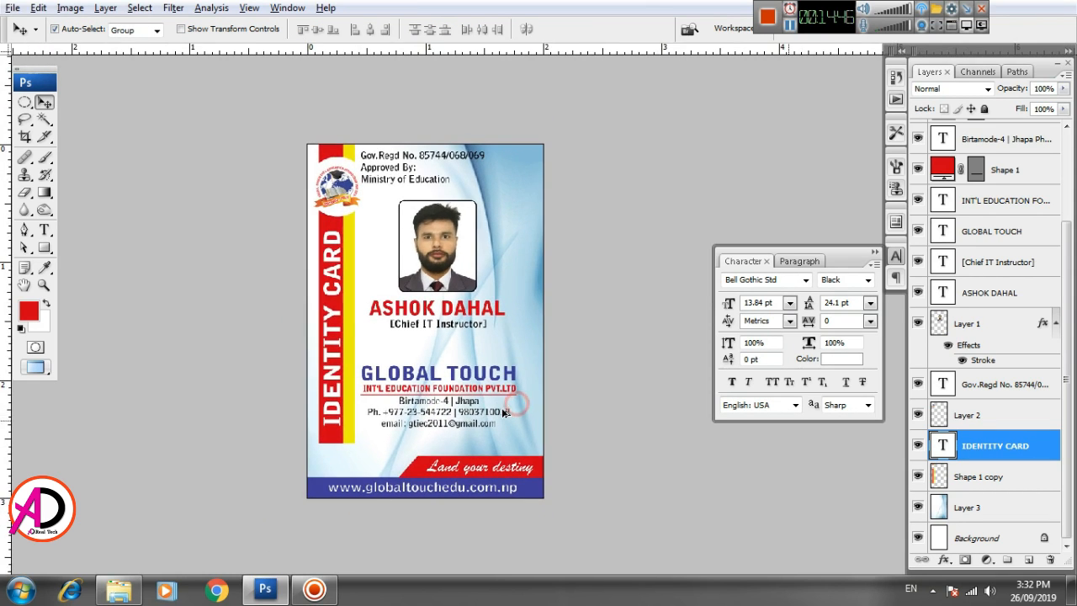
scroll(547, 457, "up", 1)
key("alt+space")
left_click(545, 474)
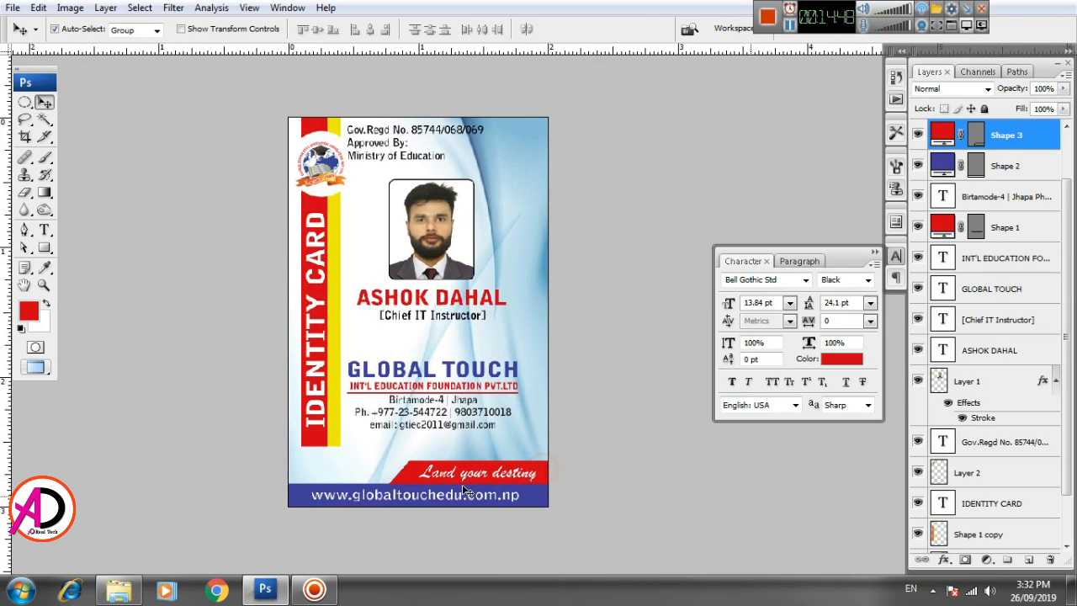
- Trim the red slogan band's left end to about 94.5% width
key("ctrl+t")
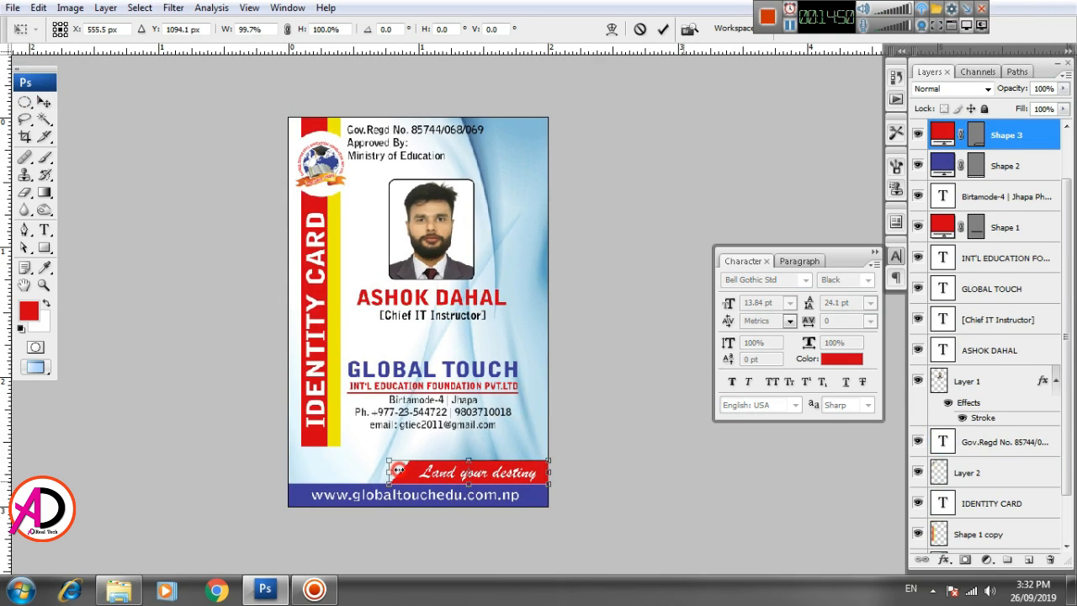
left_click_drag(399, 471, 409, 471)
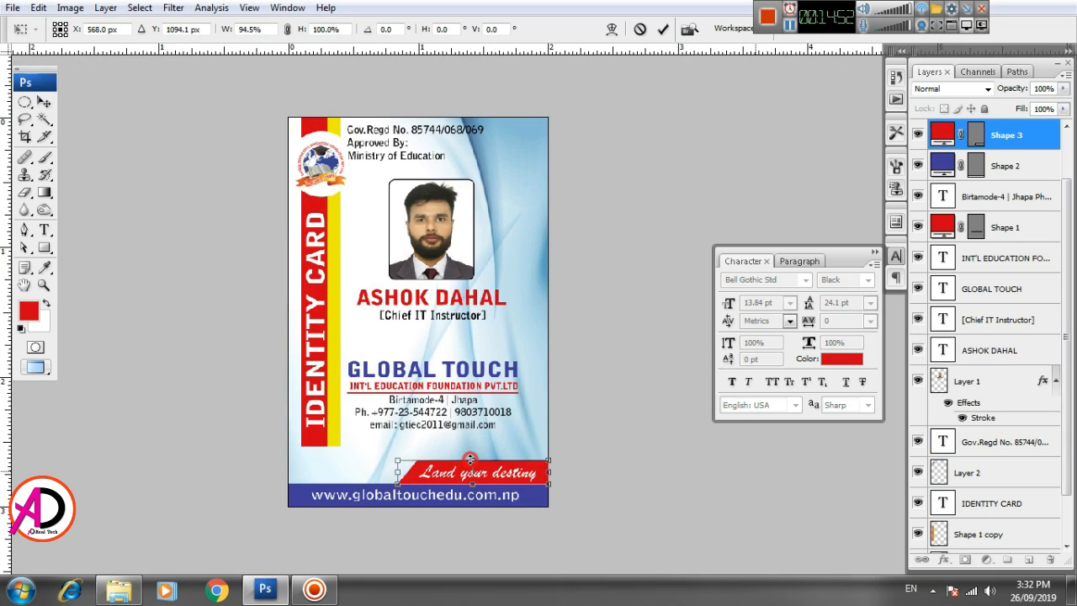
key("Return")
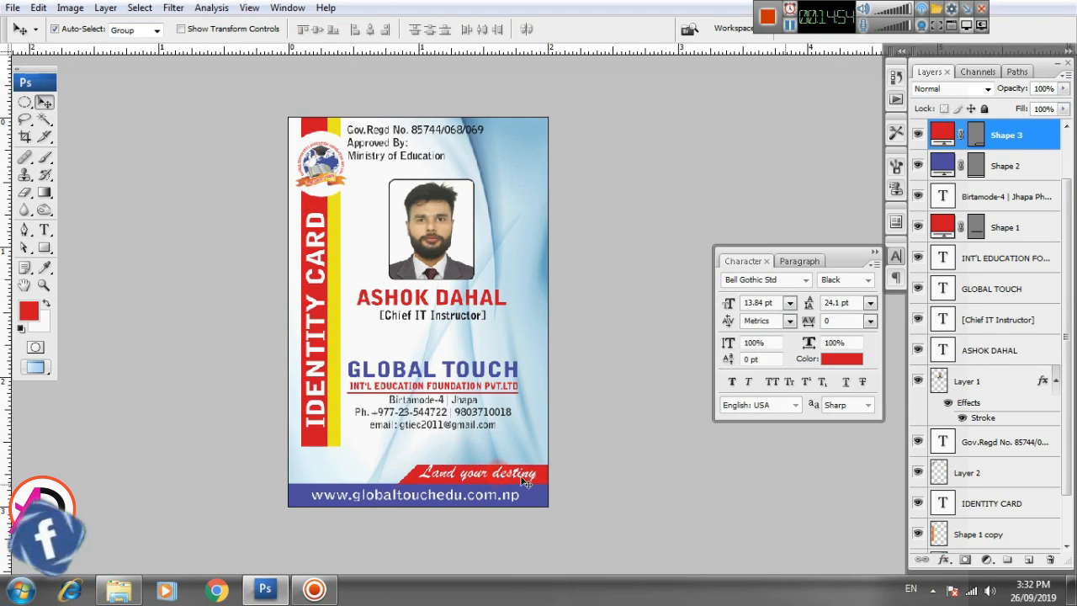
scroll(521, 477, "up", 3)
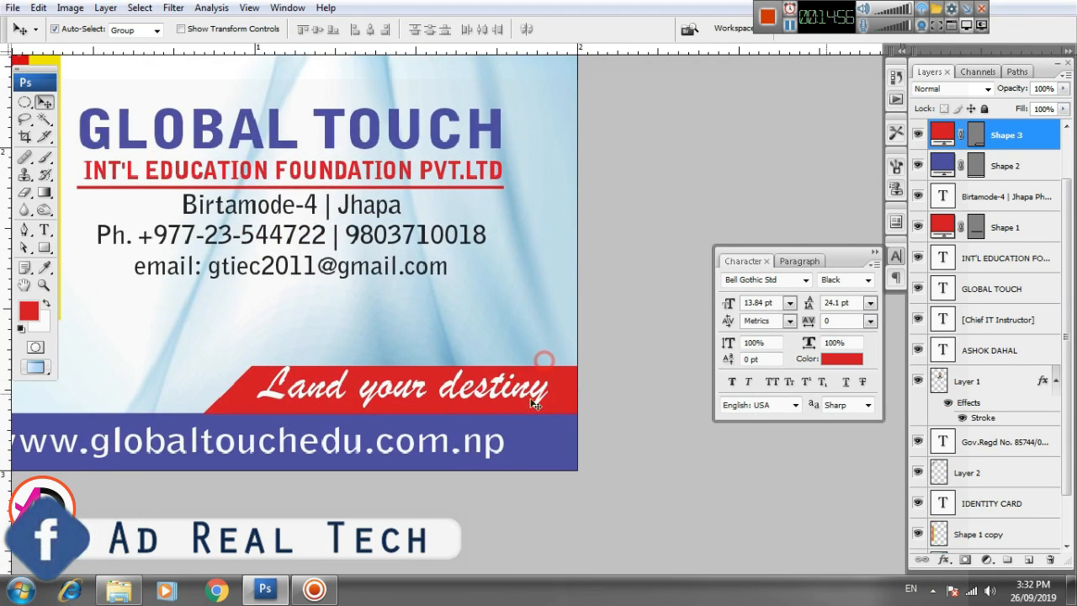
- Select the 'Land your destiny' text, recentre the card, and pick the wave background layer
left_click(486, 397)
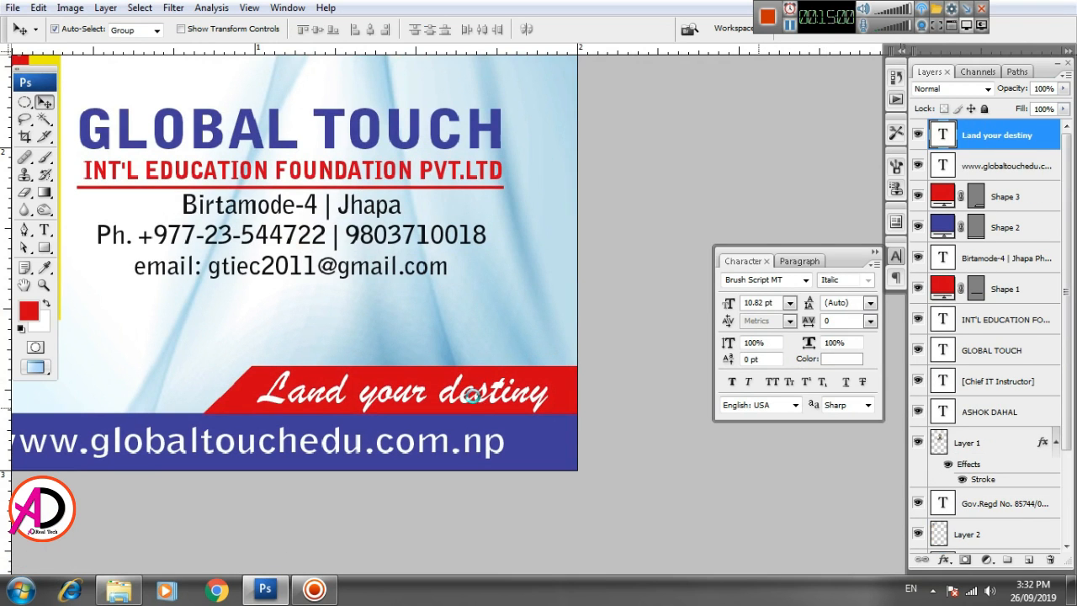
scroll(455, 405, "down", 3)
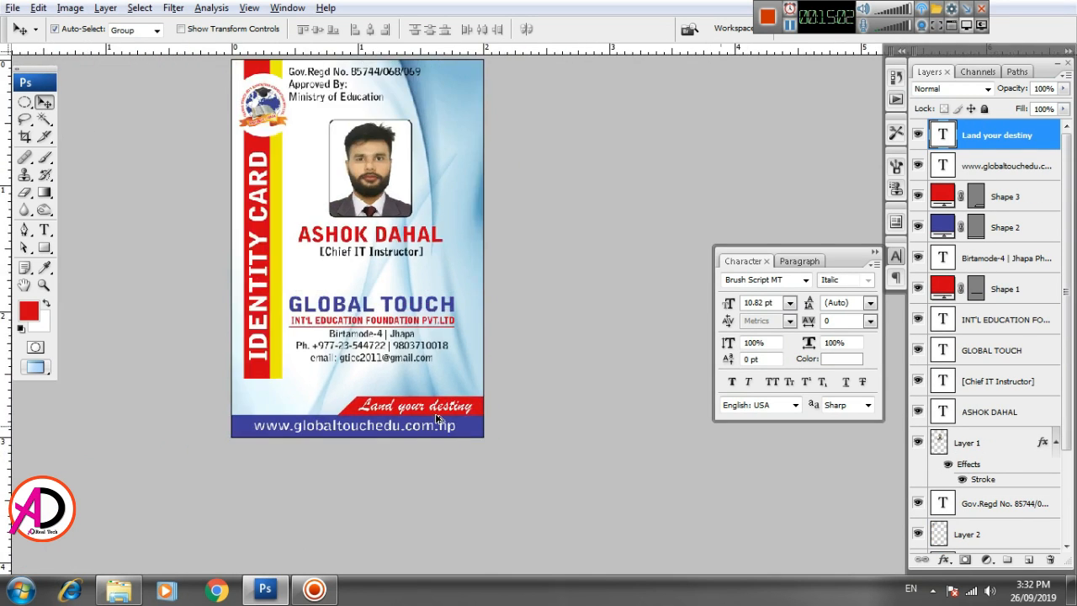
scroll(437, 418, "down", 1)
key("alt+space")
left_click_drag(461, 360, 492, 378)
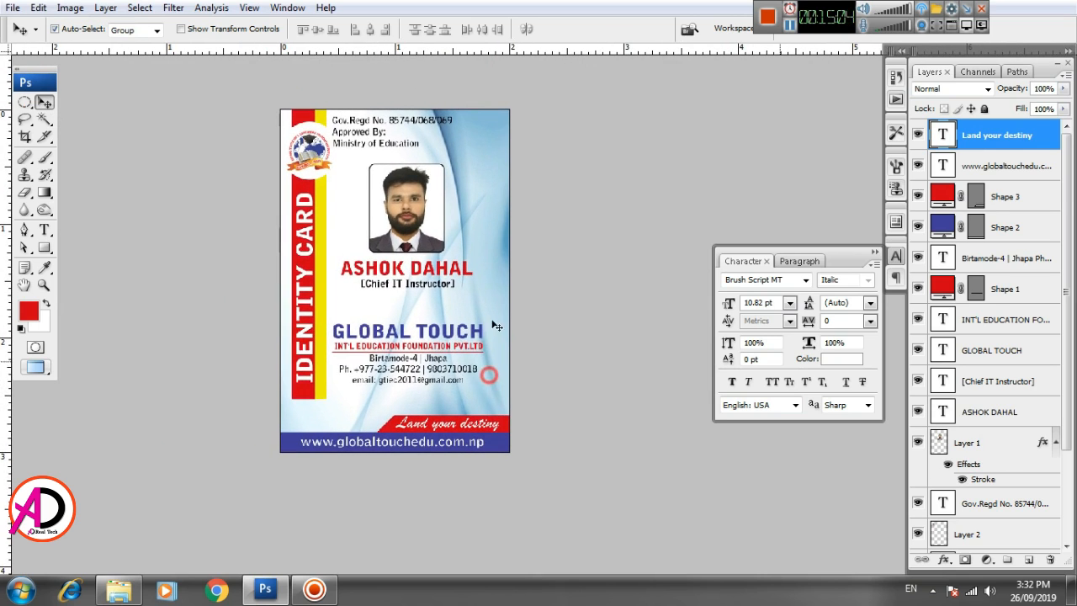
left_click(496, 244)
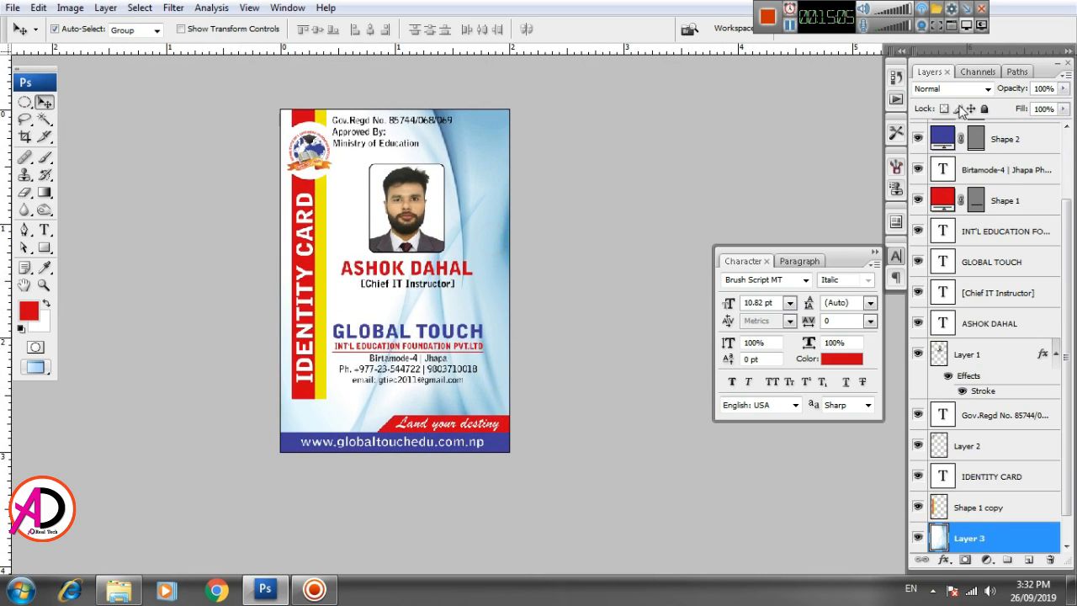
- Adjust the wave layer's opacity, leaving it at 100%, then choose the Brush tool
left_click(1064, 90)
left_click_drag(1064, 108, 1046, 108)
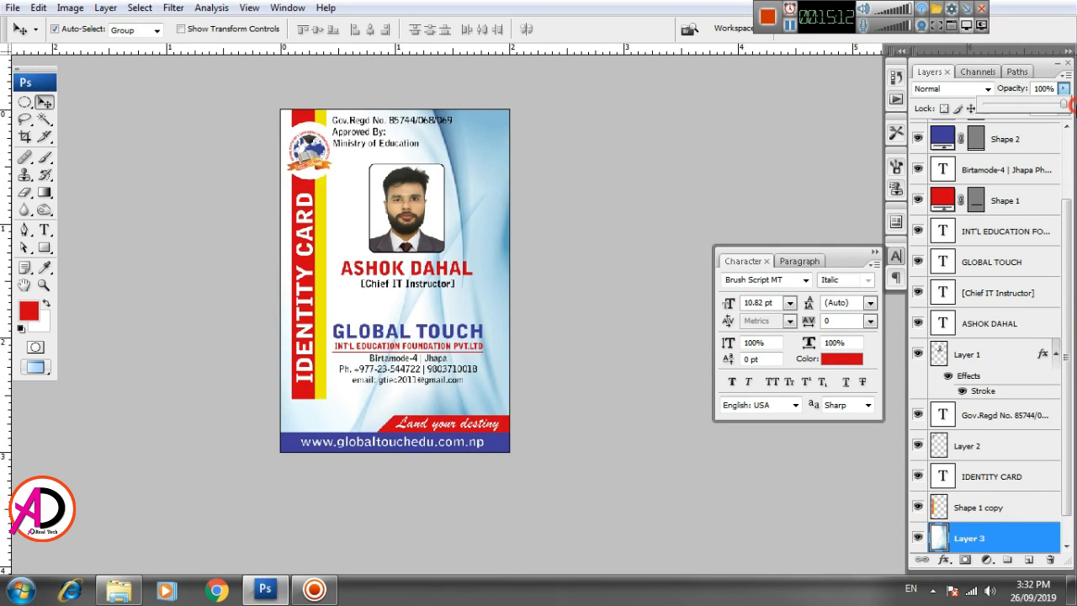
left_click(595, 193)
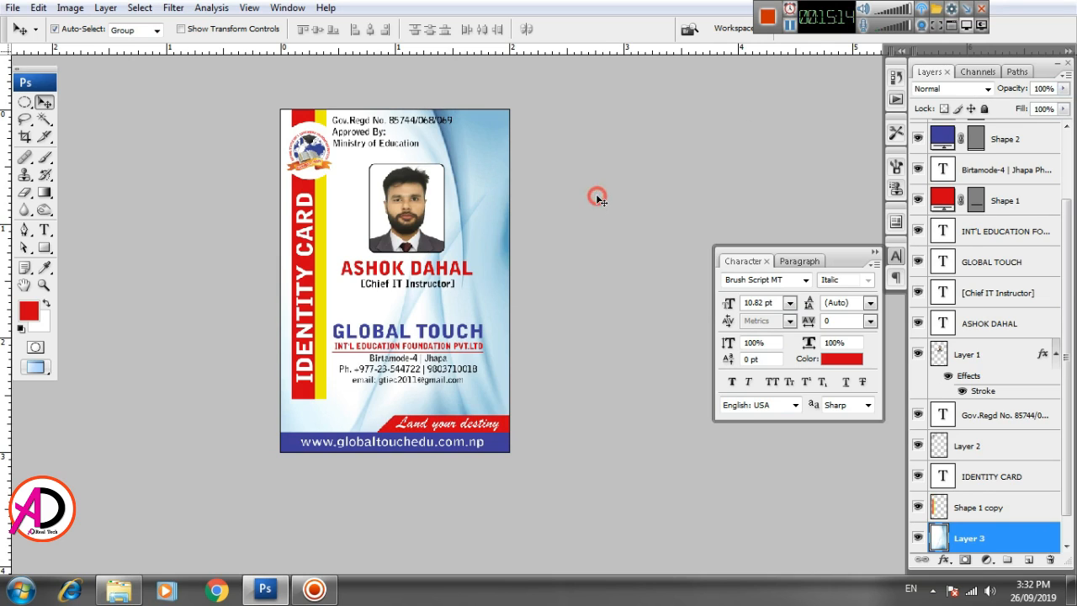
left_click(990, 538)
left_click(46, 159)
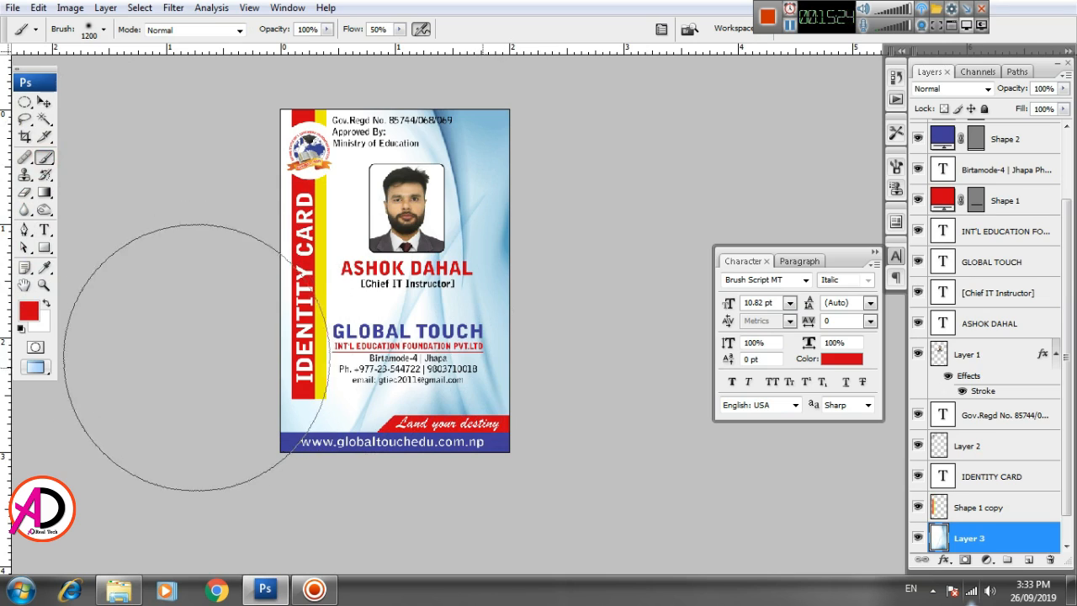
- Shrink the brush, undo the red test stroke, and make white the painting colour
key("[")
key("[")
key("[")
key("[")
key("[")
key("[")
key("[")
key("[")
key("[")
key("[")
key("[")
left_click_drag(279, 281, 285, 467)
key("ctrl+z")
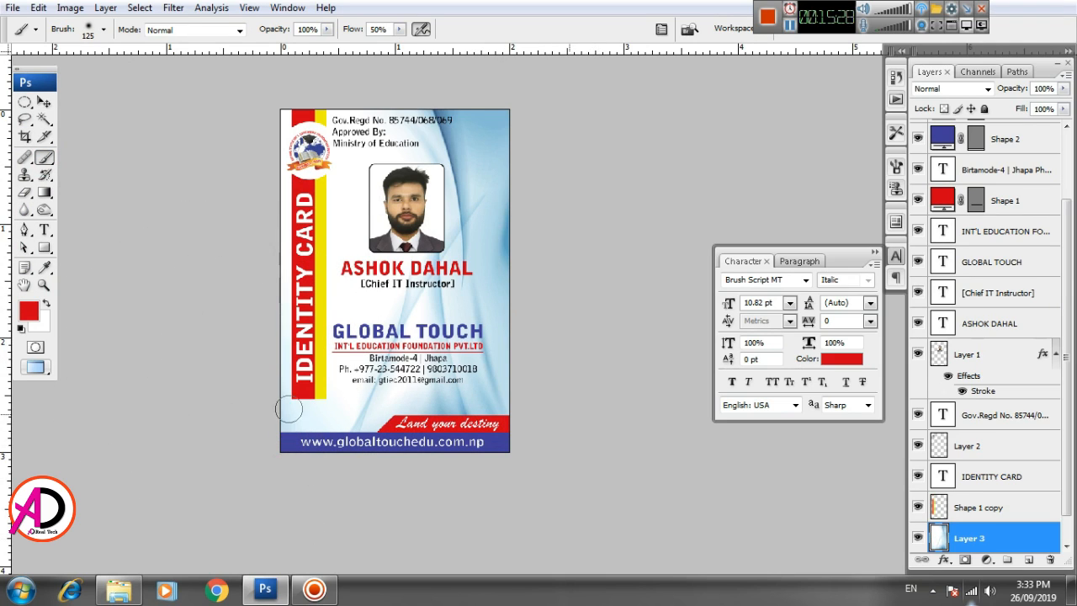
left_click(46, 306)
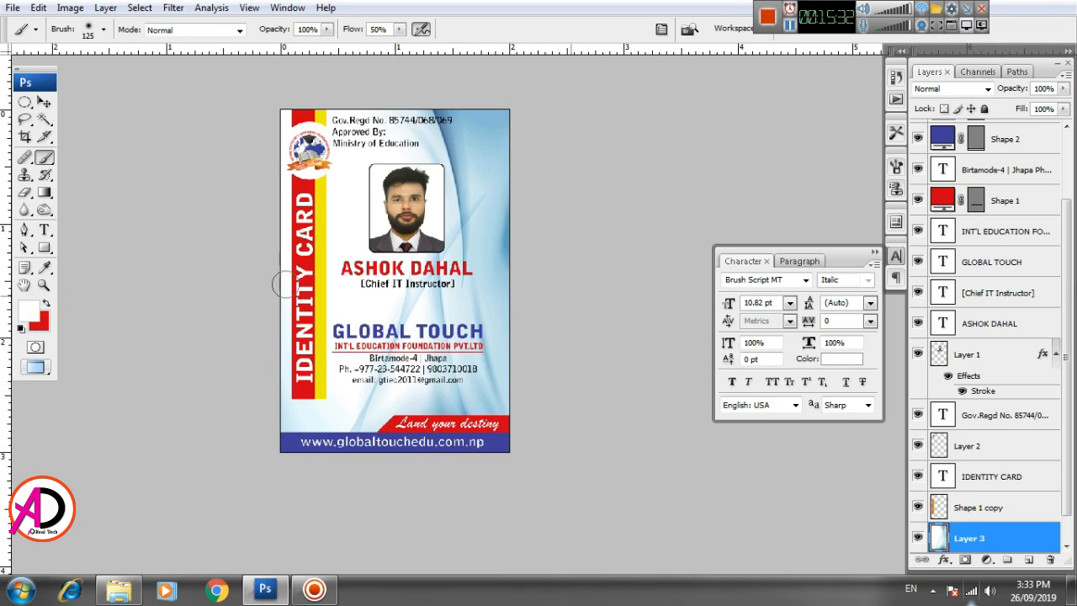
- Paint soft white strokes along the wave background's left side, from top to bottom
mouse_move(283, 341)
left_mouse_down()
mouse_move(282, 455)
mouse_move(291, 393)
mouse_move(296, 435)
mouse_move(308, 389)
left_mouse_up()
mouse_move(303, 192)
left_mouse_down()
mouse_move(322, 120)
mouse_move(293, 114)
left_mouse_up()
mouse_move(308, 350)
left_mouse_down()
mouse_move(326, 402)
mouse_move(348, 370)
mouse_move(357, 312)
mouse_move(359, 164)
mouse_move(324, 145)
mouse_move(323, 120)
mouse_move(273, 121)
left_mouse_up()
left_click_drag(313, 401, 284, 430)
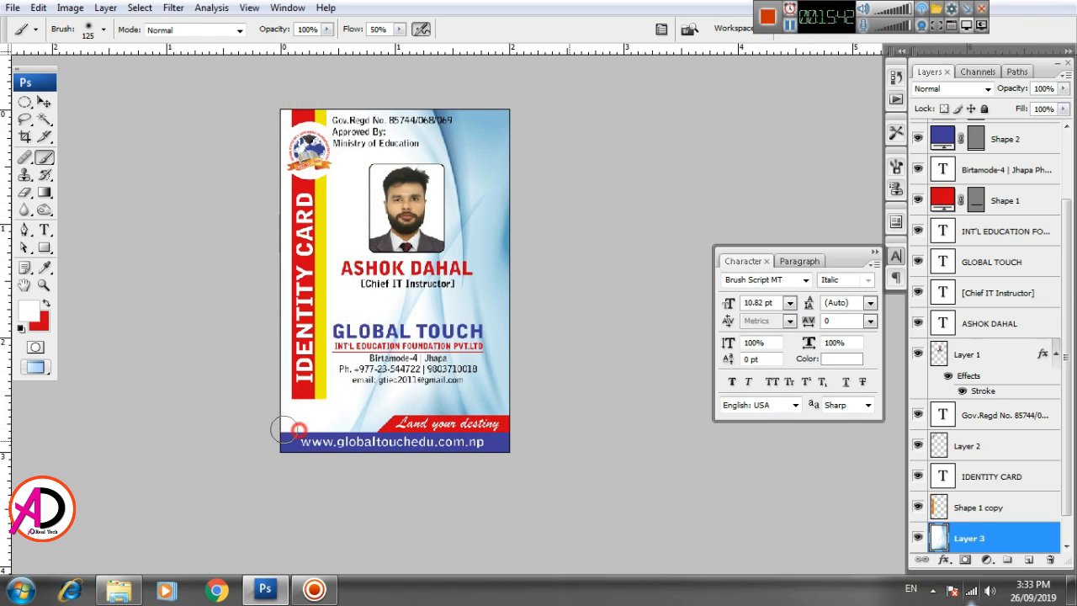
scroll(322, 423, "up", 3)
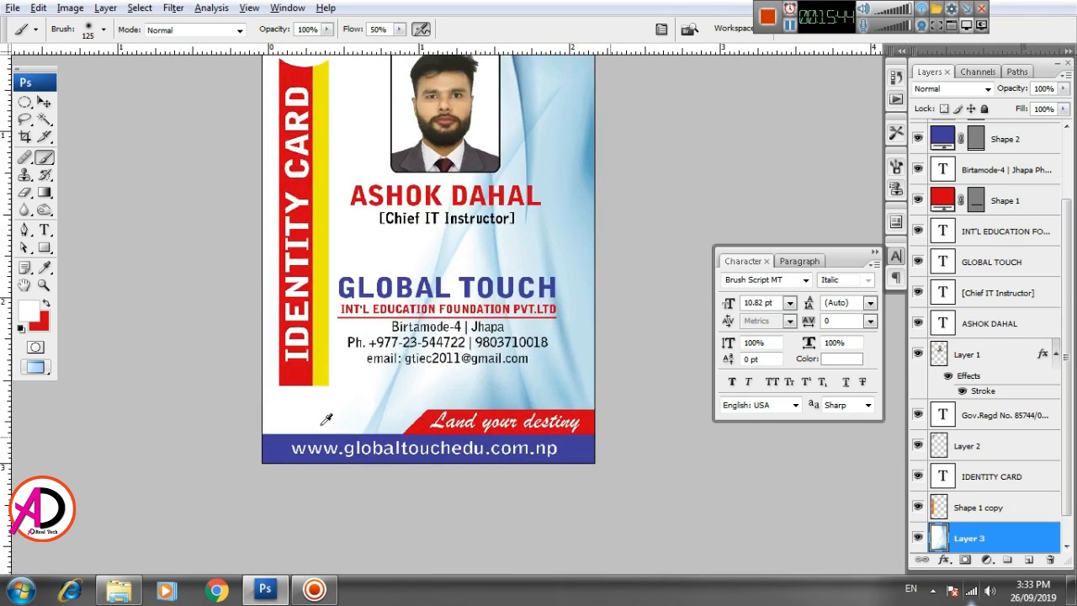
scroll(323, 420, "down", 2)
left_click_drag(470, 351, 467, 395)
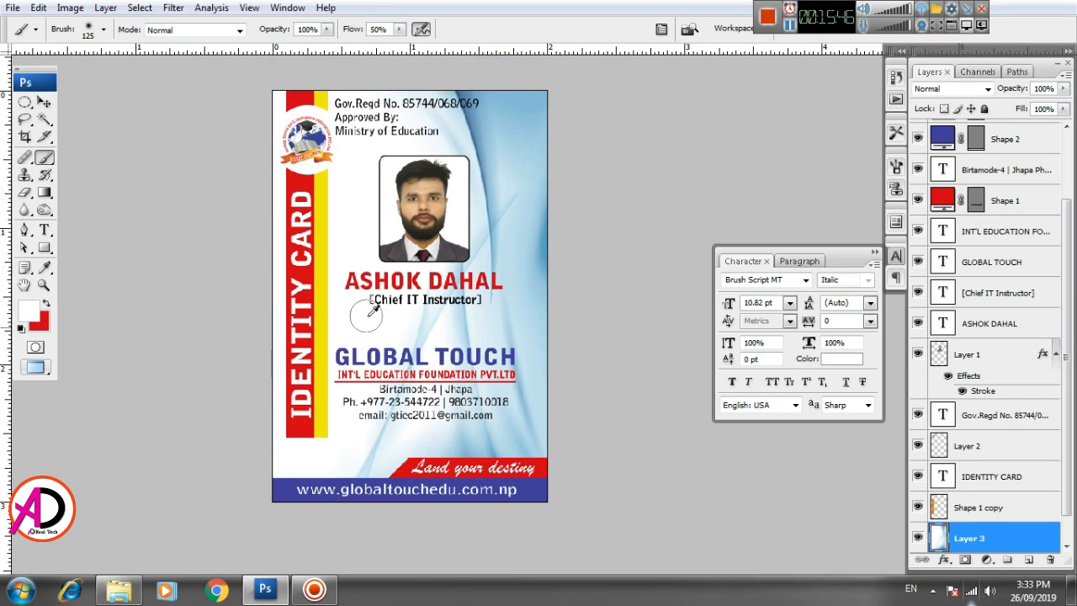
- Switch back to the Move tool and recentre the card in view
left_click(44, 102)
scroll(439, 369, "up", 1)
scroll(439, 375, "down", 2)
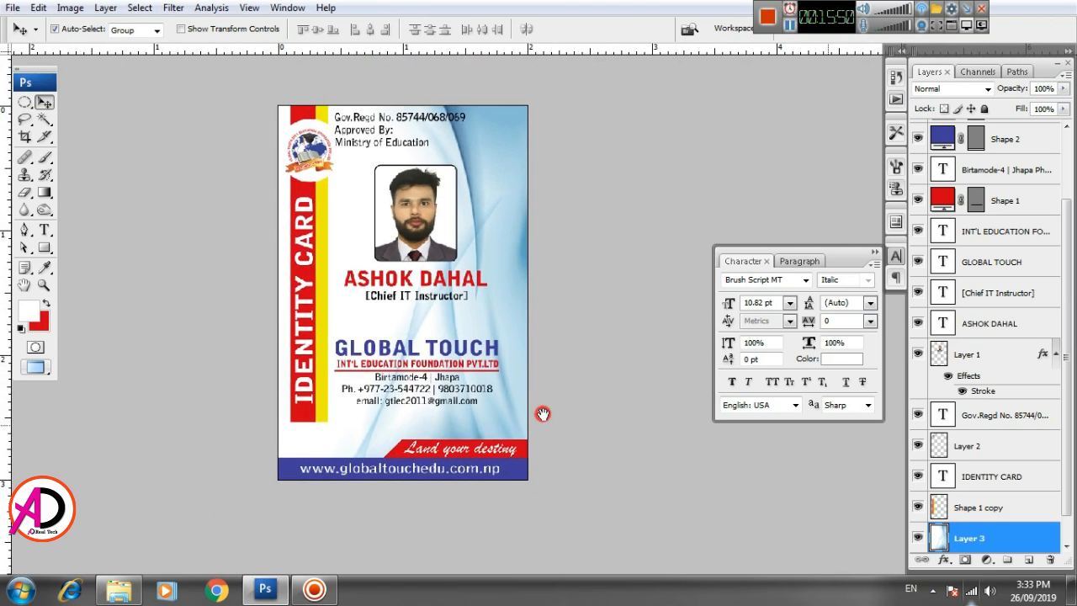
left_click_drag(543, 413, 550, 422)
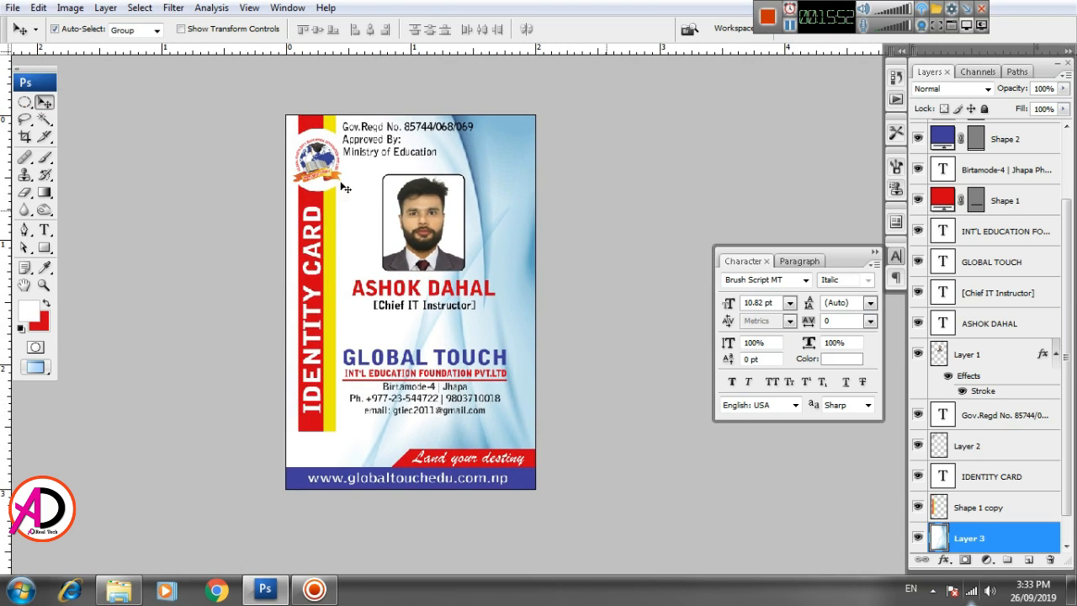
scroll(473, 290, "down", 2)
scroll(485, 320, "up", 2)
key("alt+space")
left_click_drag(485, 299, 511, 315)
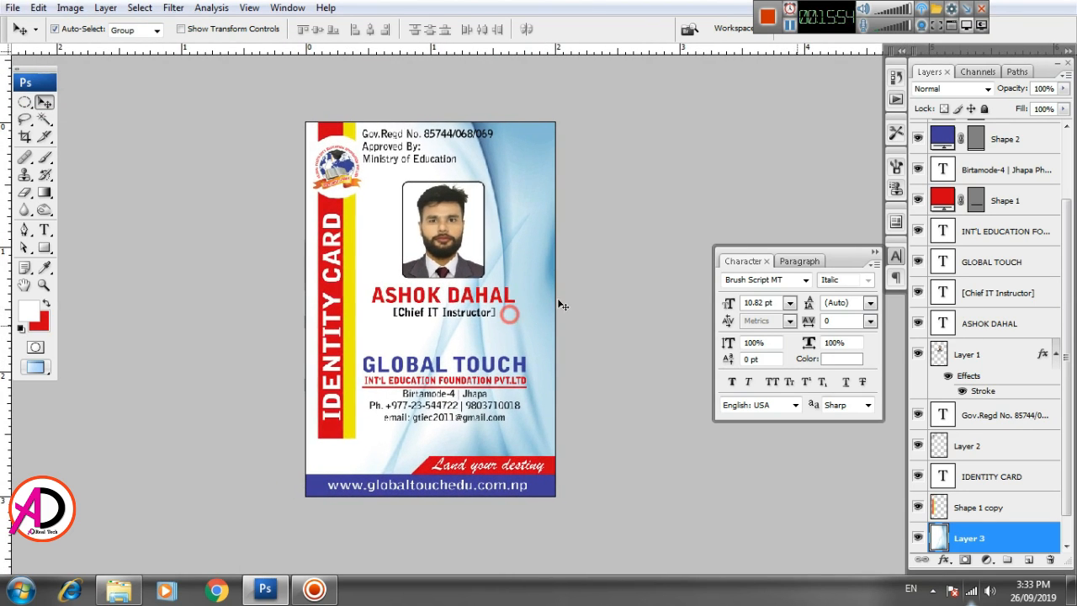